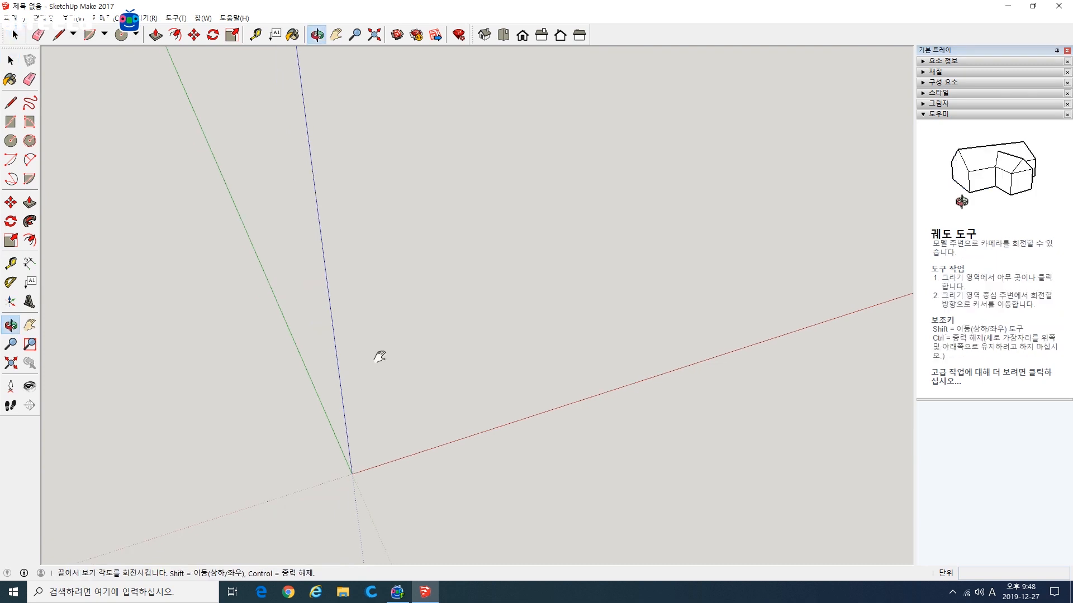
Step: Draw a hexagon centred on the origin with one vertex on the red axis and a radius of about 103 mm
middle_click_drag(487, 362, 501, 381, "shift")
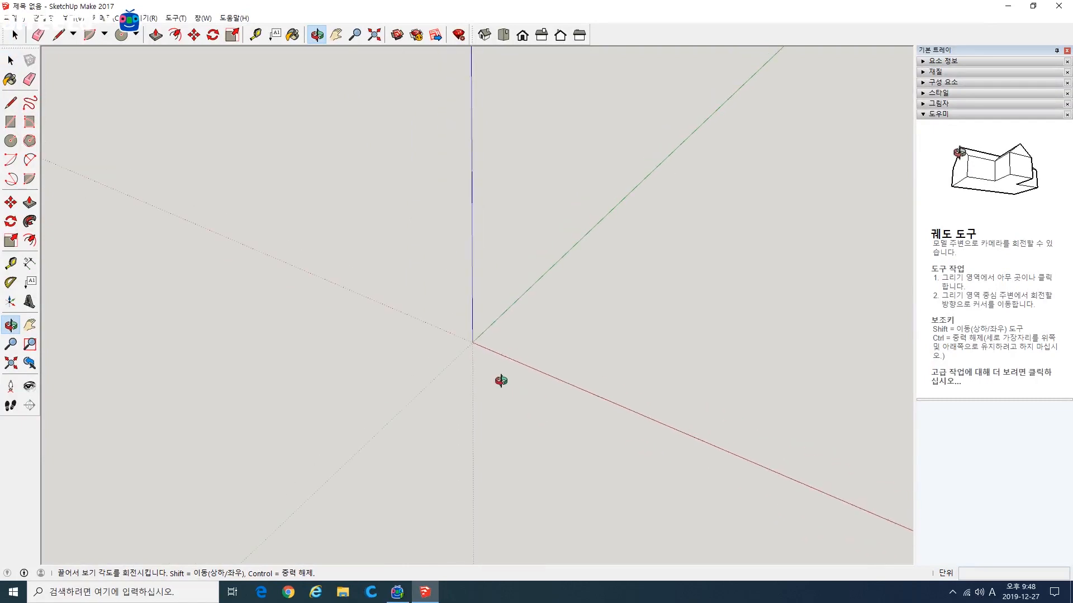
left_click(30, 141)
left_click(472, 342)
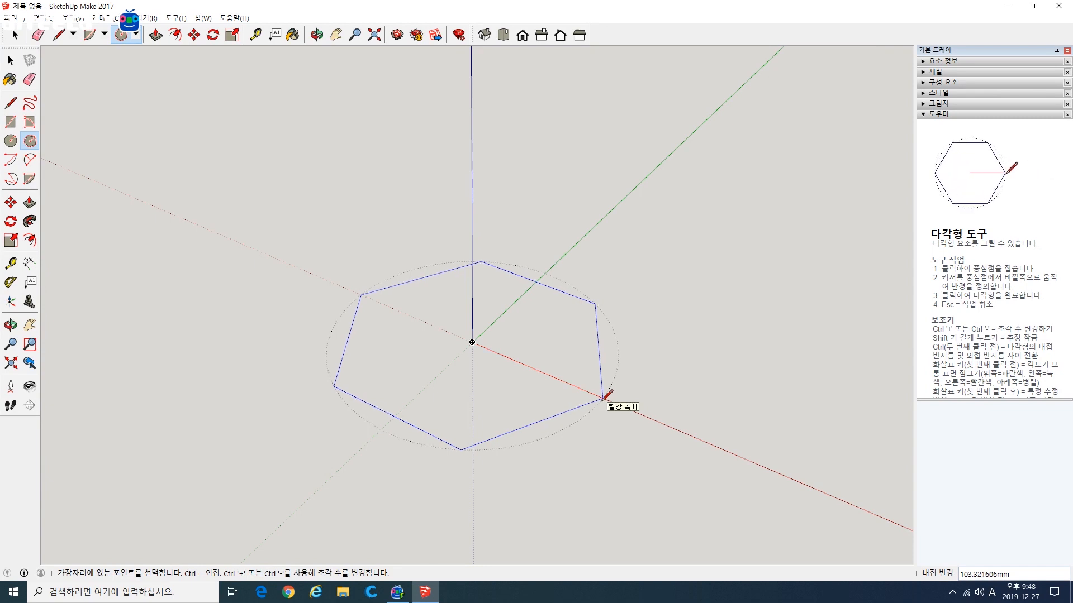
left_click(603, 399)
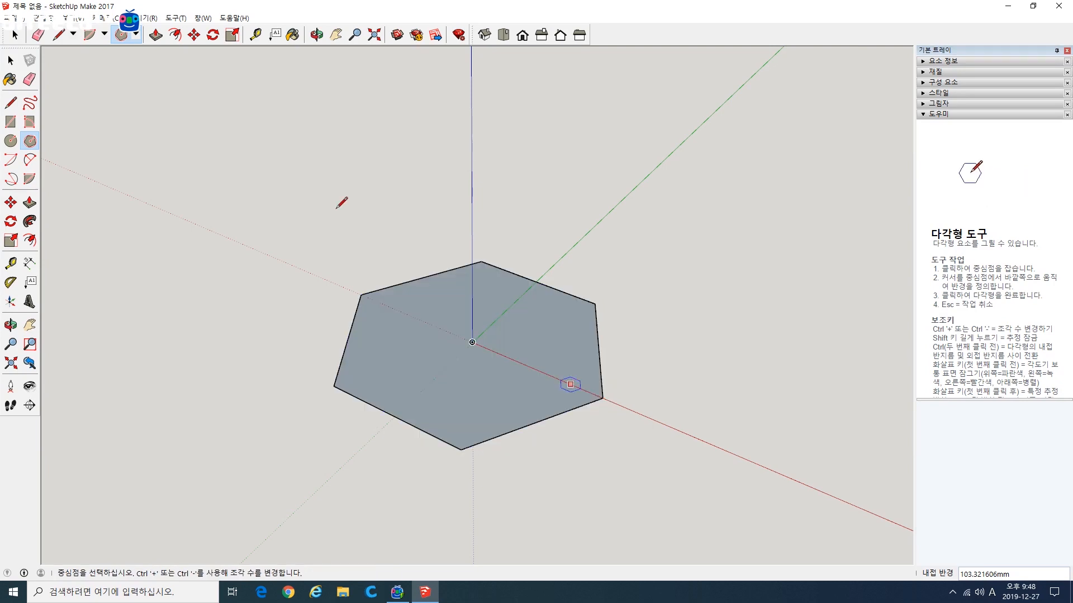
Step: Extrude the hexagon upward about 167 mm with Push/Pull
left_click(29, 202)
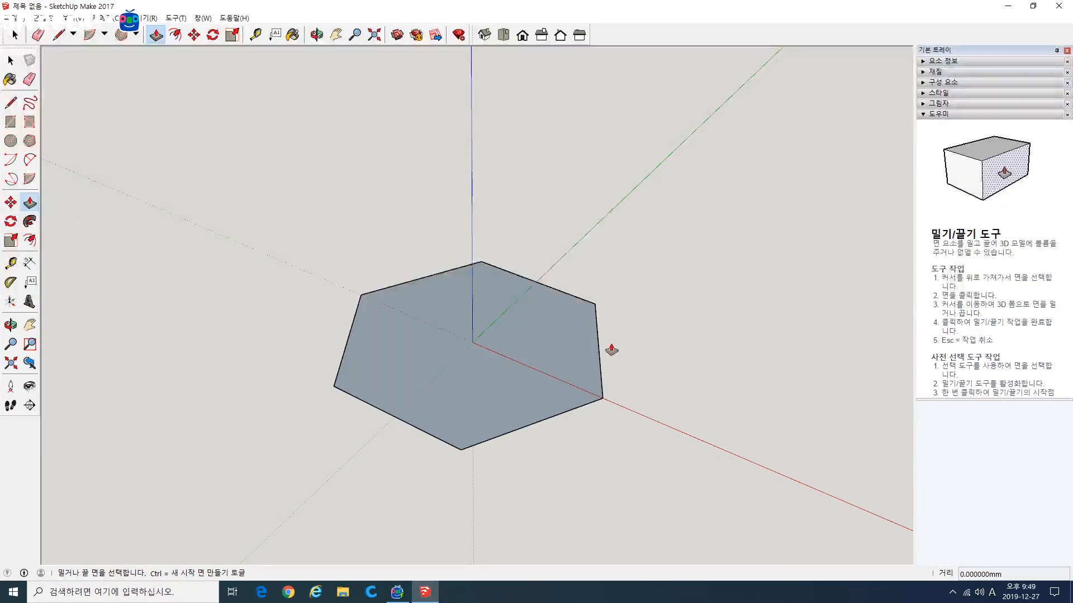
left_click(462, 357)
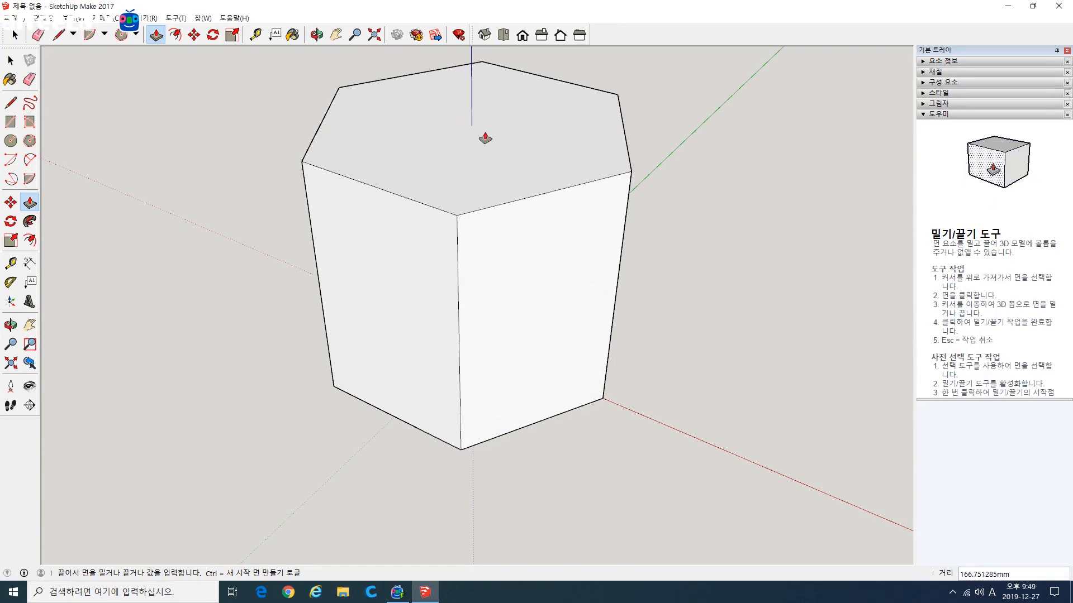
left_click(485, 139)
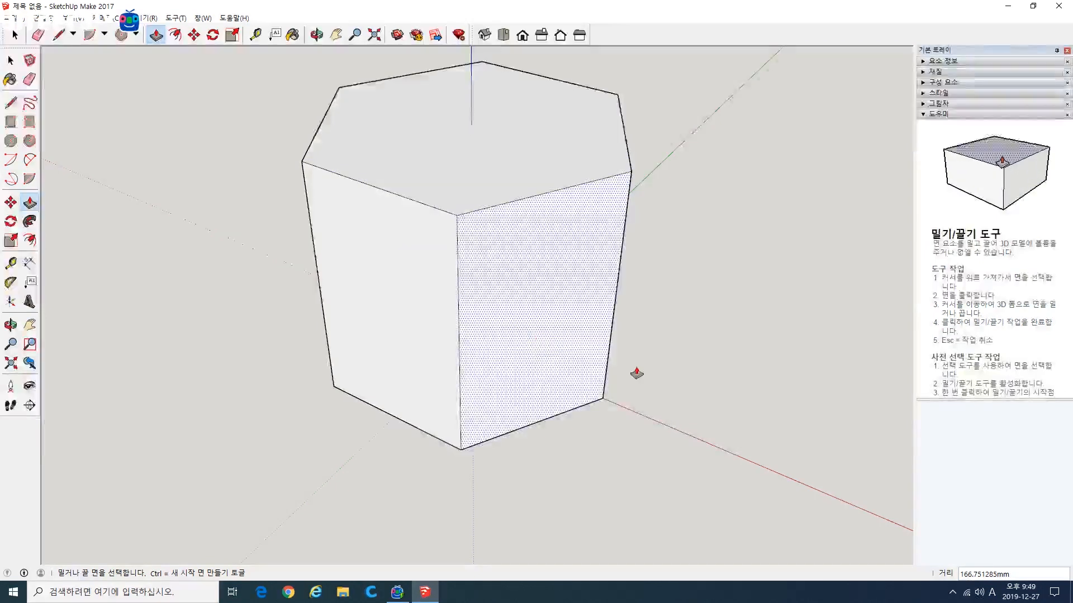
Step: Pull two adjacent side faces of the hexagonal prism outward into arms, the second one by about 131 mm
scroll(637, 373, "down", 3)
middle_click_drag(690, 387, 464, 398)
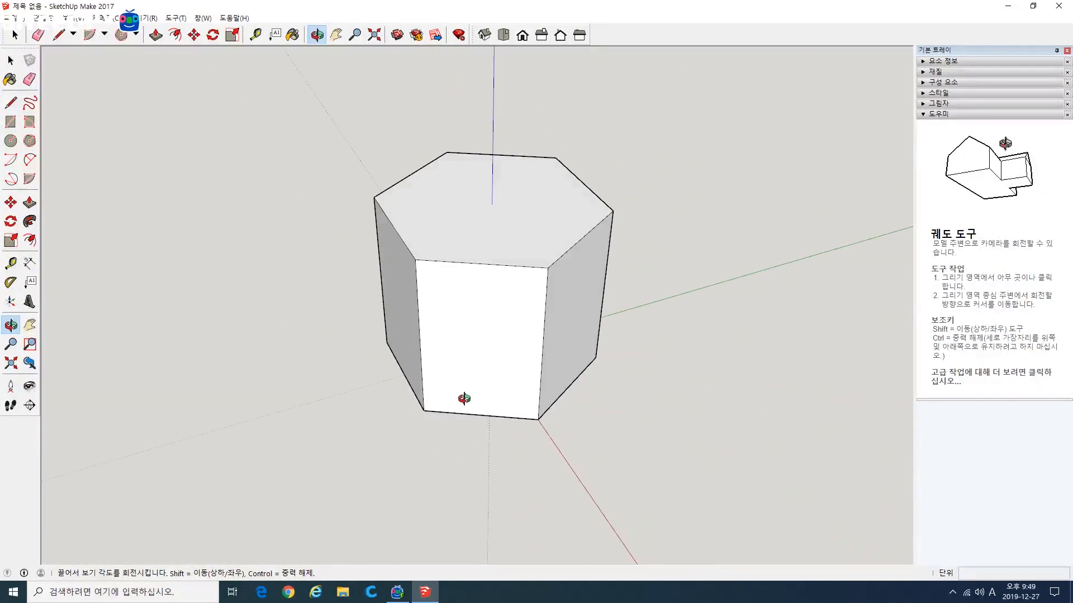
middle_click_drag(656, 403, 521, 387)
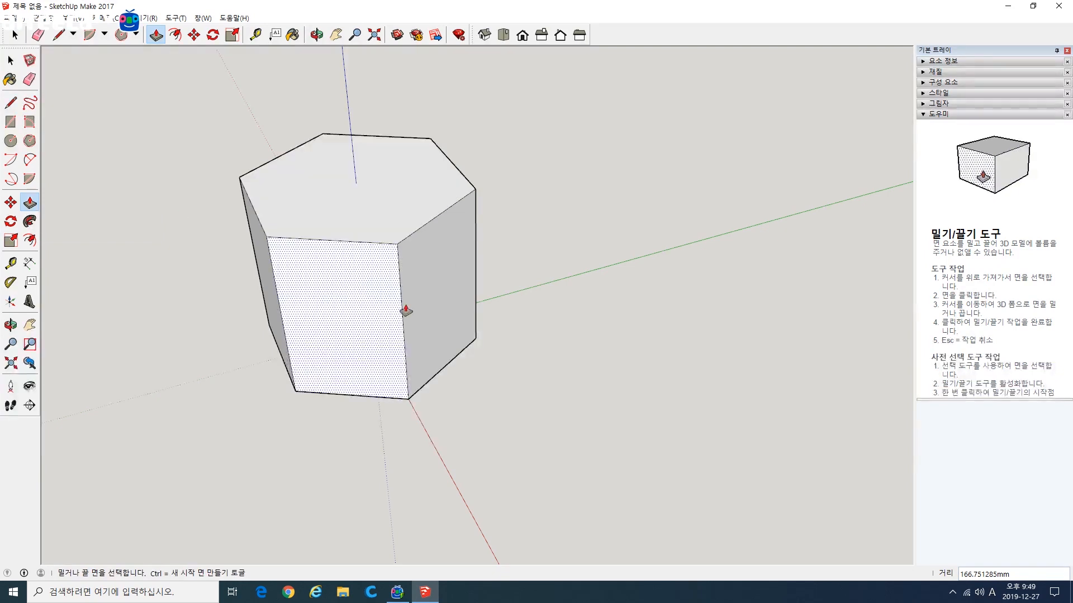
left_click(462, 304)
left_click(669, 360)
left_click(308, 337)
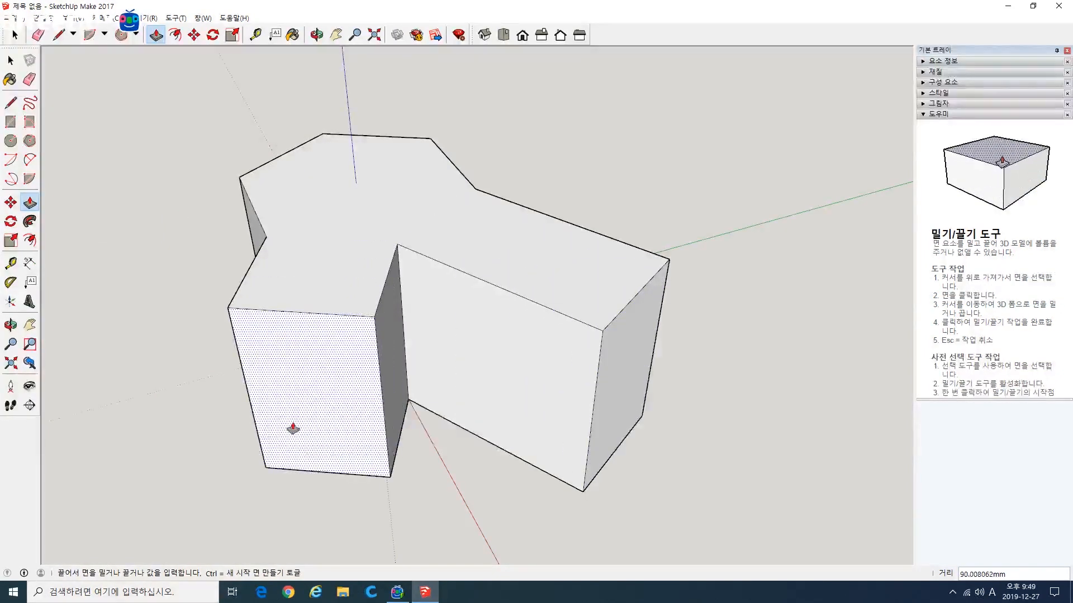
left_click(283, 519)
Step: Widen one arm by pulling its side face out about 126 mm, and pull another side face of the prism outward
middle_click_drag(282, 520, 504, 433)
scroll(504, 433, "down", 3)
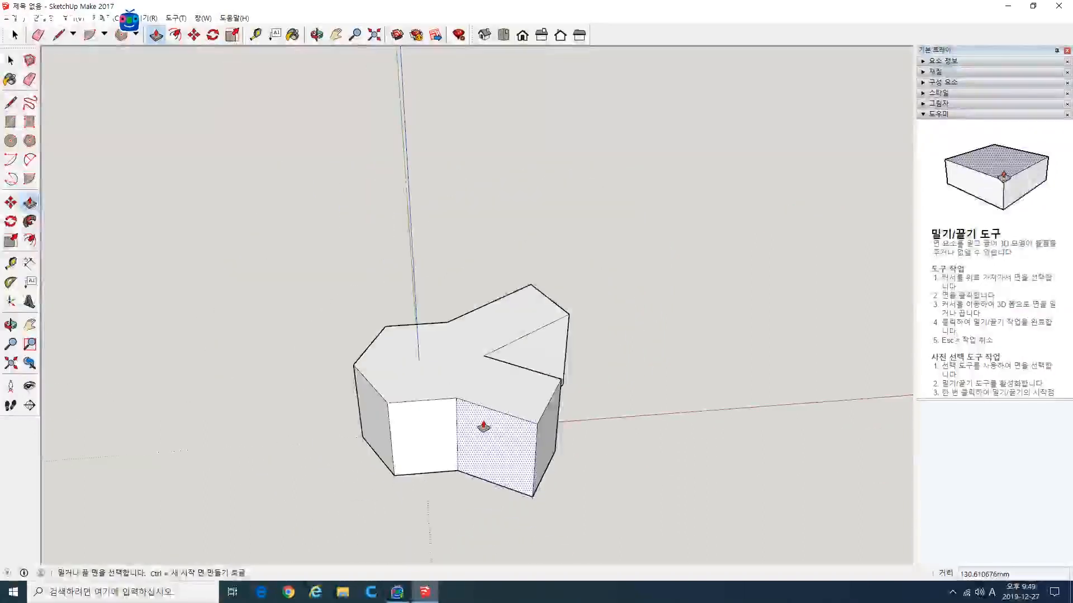
left_click(493, 448)
left_click(451, 503)
middle_click_drag(451, 502, 531, 408)
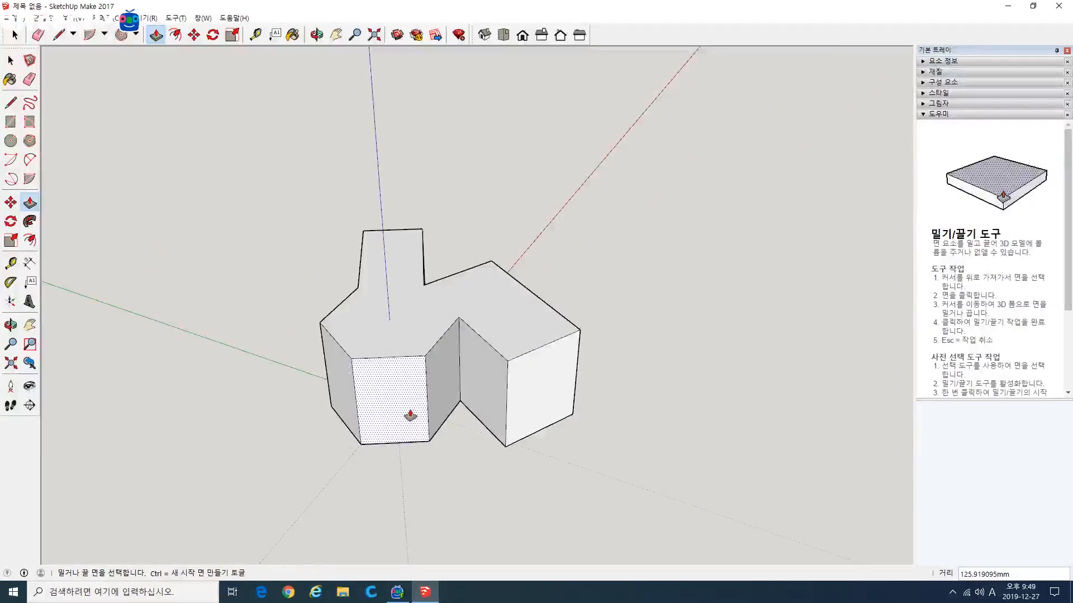
left_click(411, 420)
left_click(412, 469)
Step: Carve a notch into the widened arm by repeatedly pushing its adjoining inner faces inward until only a thin wall stands at its end
left_click(494, 408)
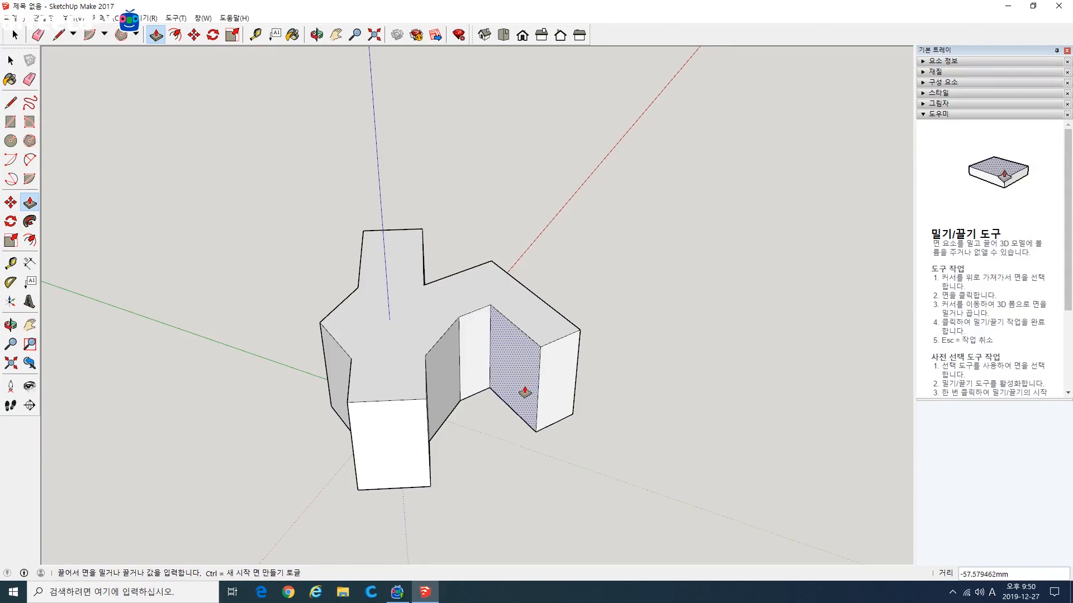
left_click(528, 389)
left_click(486, 374)
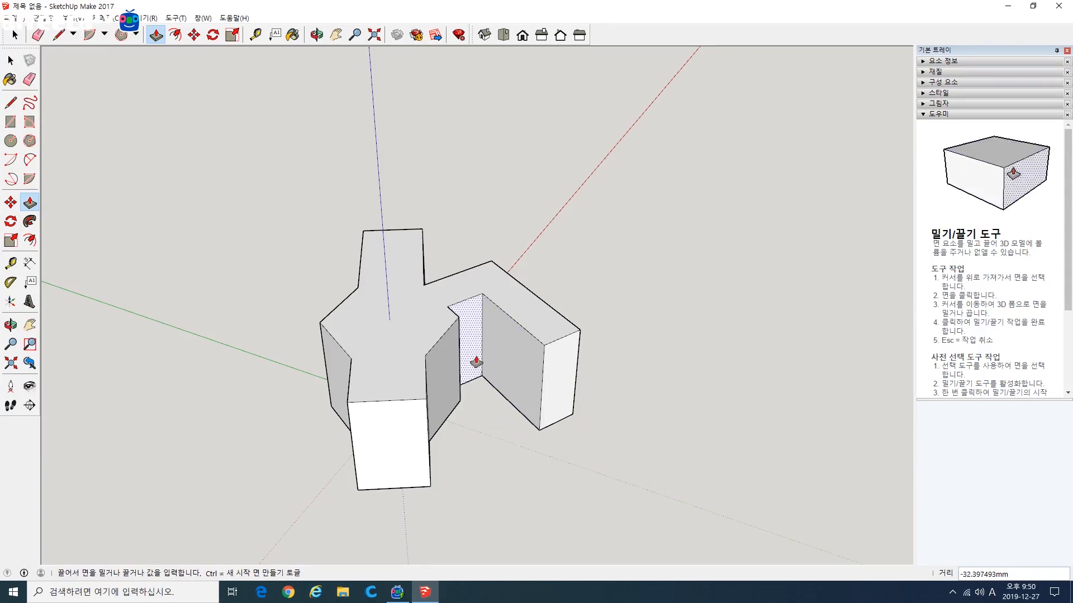
left_click(475, 360)
left_click(505, 367)
left_click(510, 367)
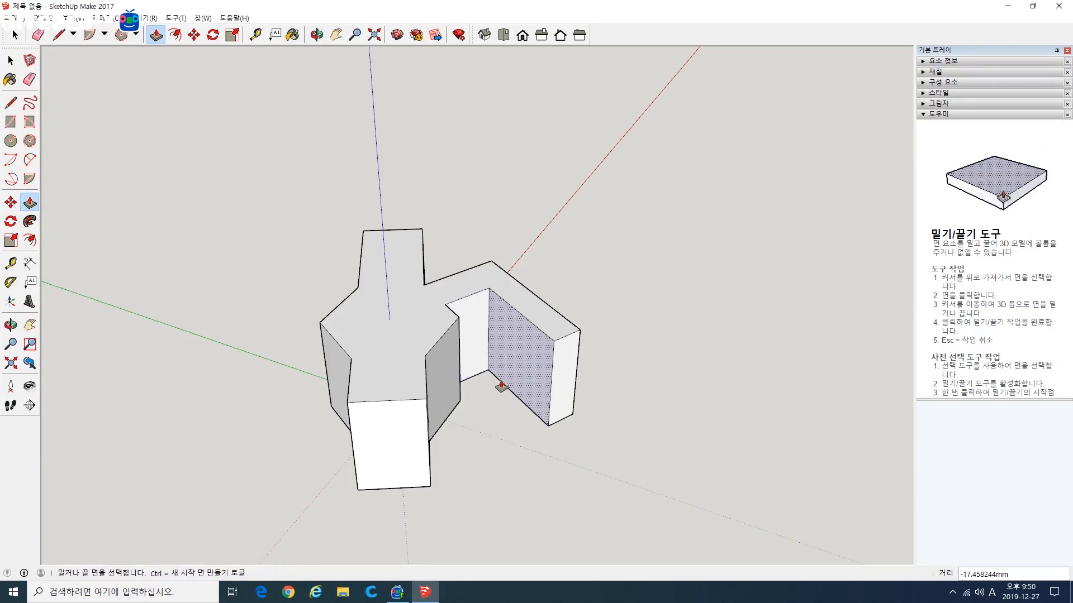
left_click(477, 360)
left_click(477, 353)
left_click(505, 359)
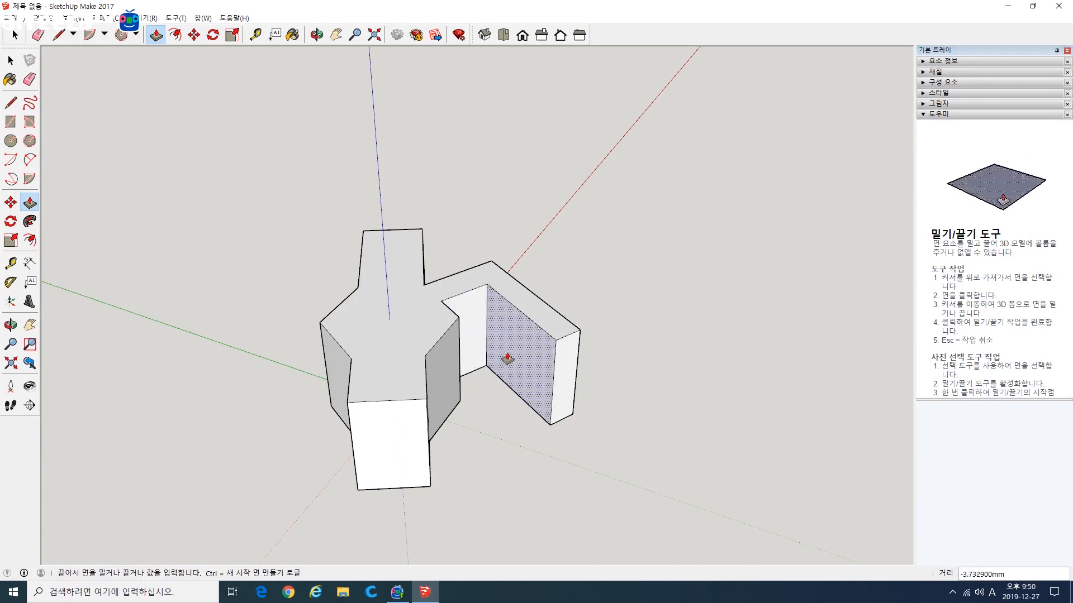
left_click(508, 359)
Step: Draw a 24-segment circle on the red axis beside the model and extrude it upward about 237 mm into a cylinder
middle_click_drag(618, 328, 461, 430)
middle_click_drag(529, 441, 642, 407)
scroll(394, 414, "up", 4)
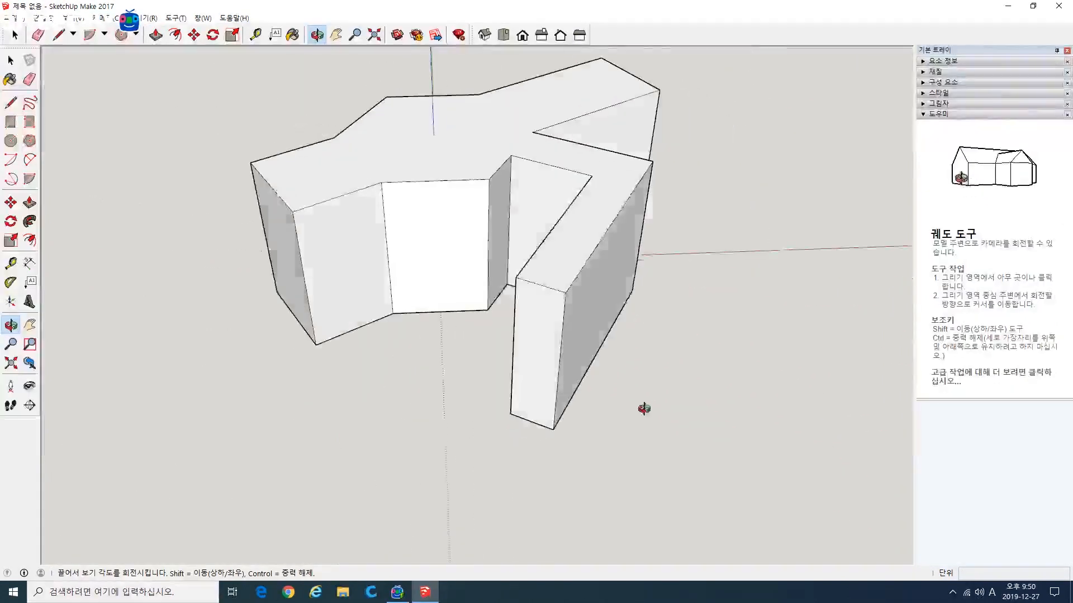
middle_click_drag(629, 369, 502, 375)
left_click(10, 141)
left_click(638, 302)
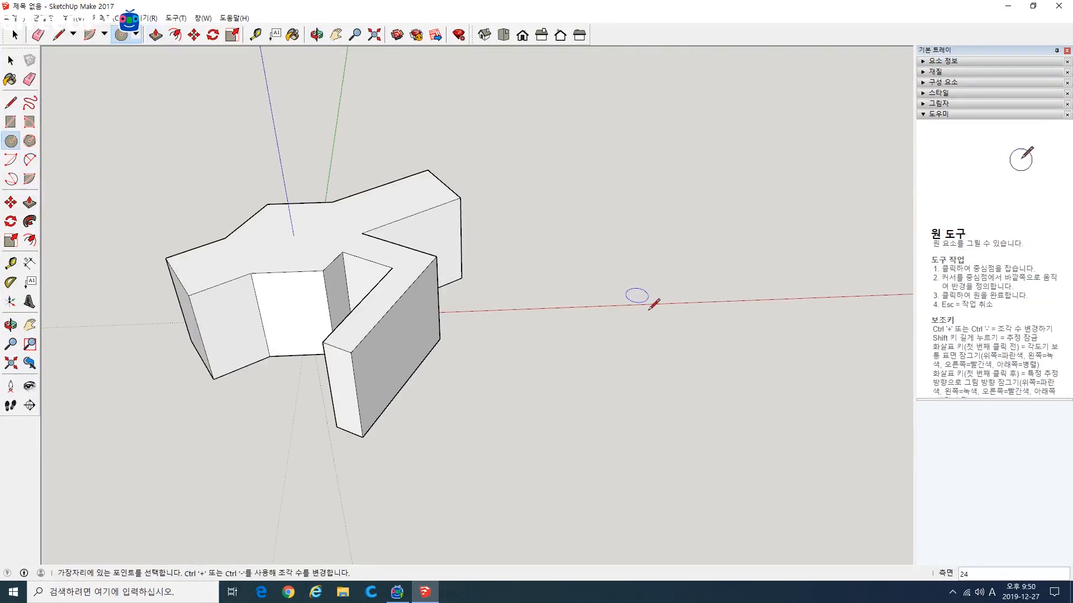
left_click(687, 360)
left_click(30, 202)
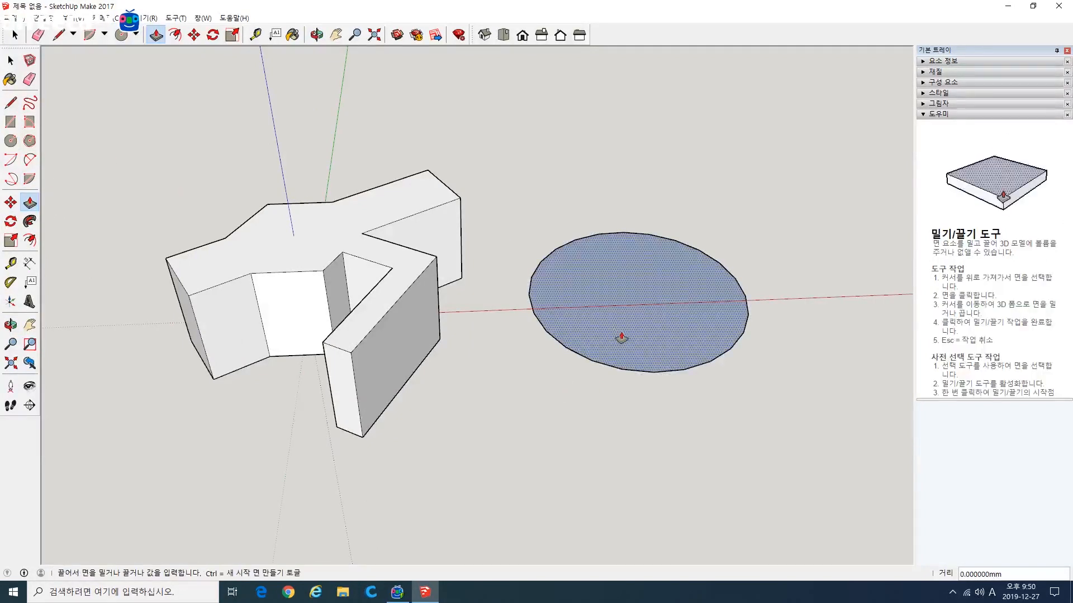
left_click_drag(622, 336, 627, 216)
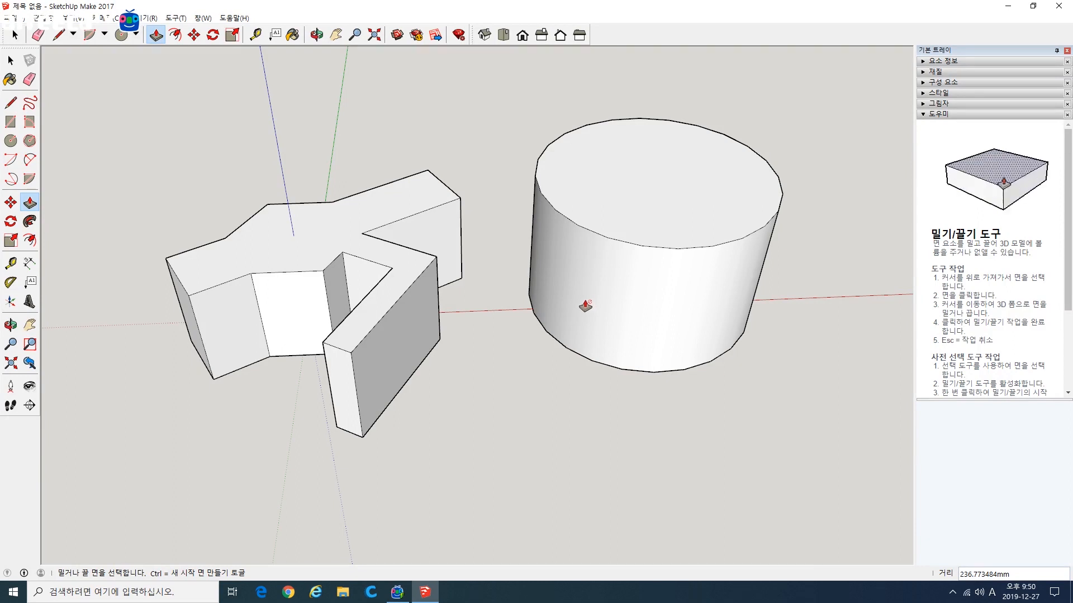
Step: Select the whole cylinder and delete it
left_click(26, 201)
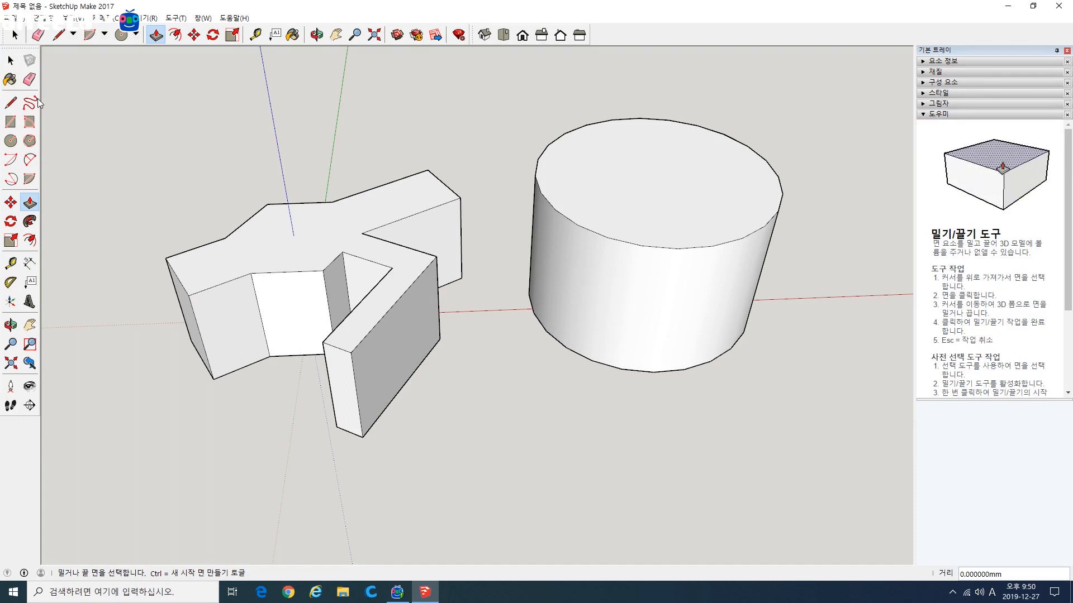
left_click(12, 62)
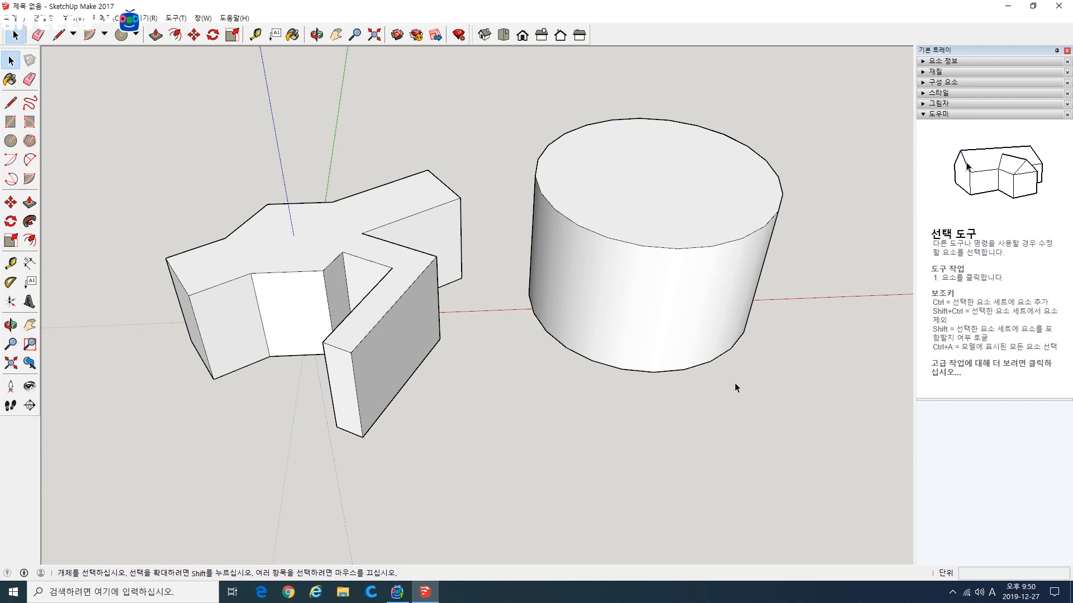
left_click_drag(504, 103, 527, 113)
key("Delete")
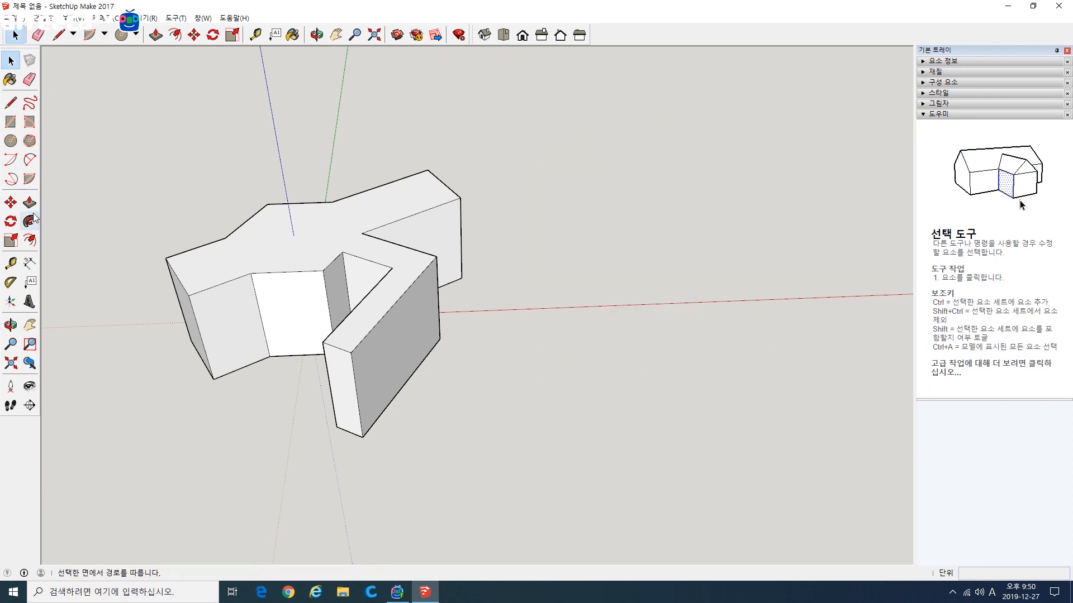
Step: Draw a 24-sided polygon centred near the red axis beside the model, with a radius of about 250 mm
left_click(30, 140)
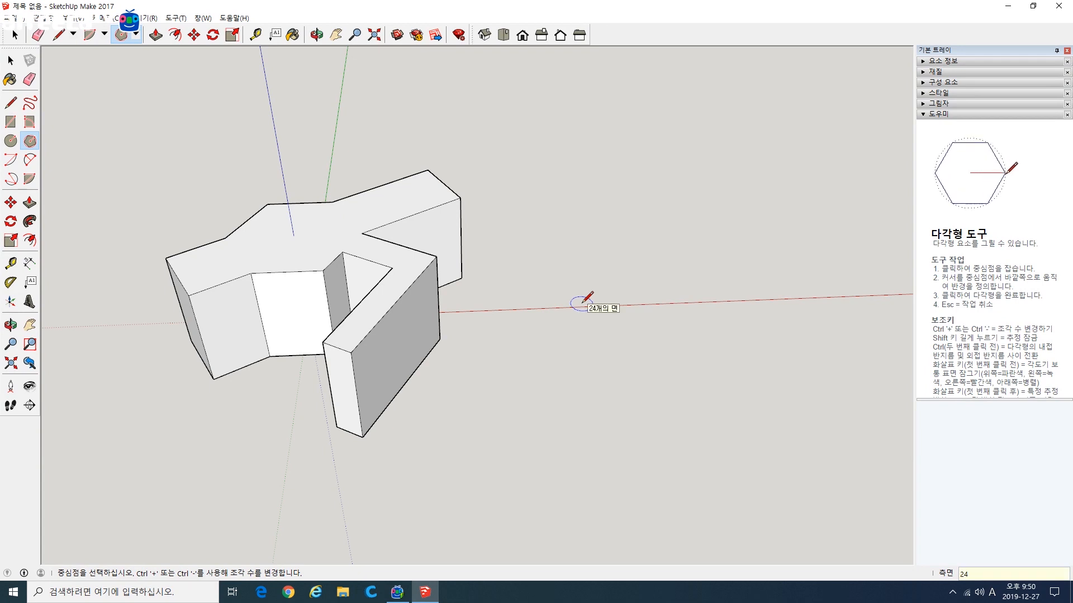
left_click(643, 299)
left_click(689, 384)
Step: Extrude the 24-sided polygon upward about 314 mm with Push/Pull
key("p")
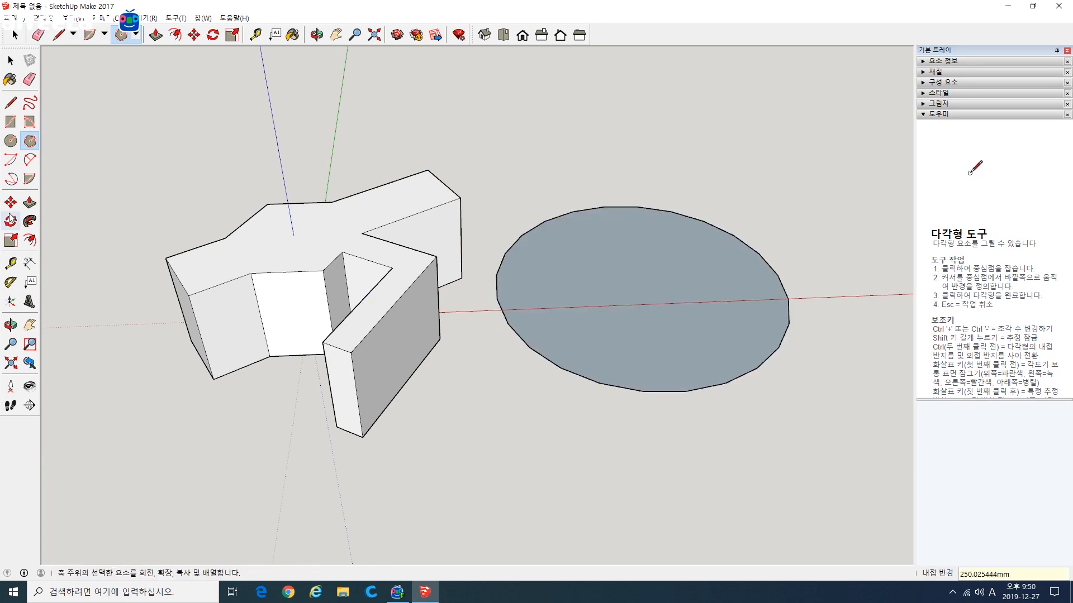
left_click(643, 263)
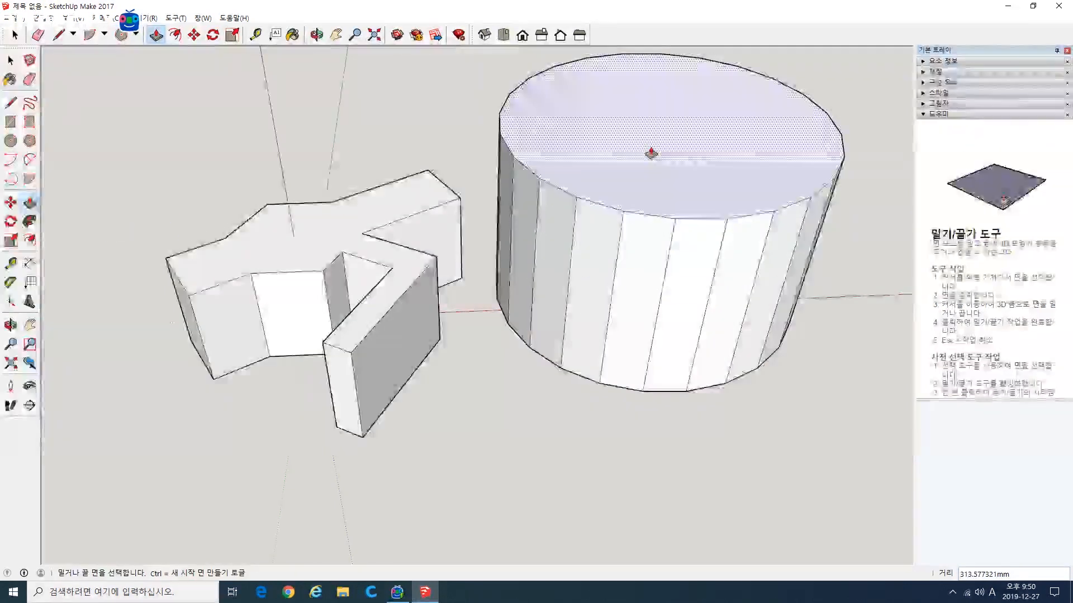
left_click(649, 153)
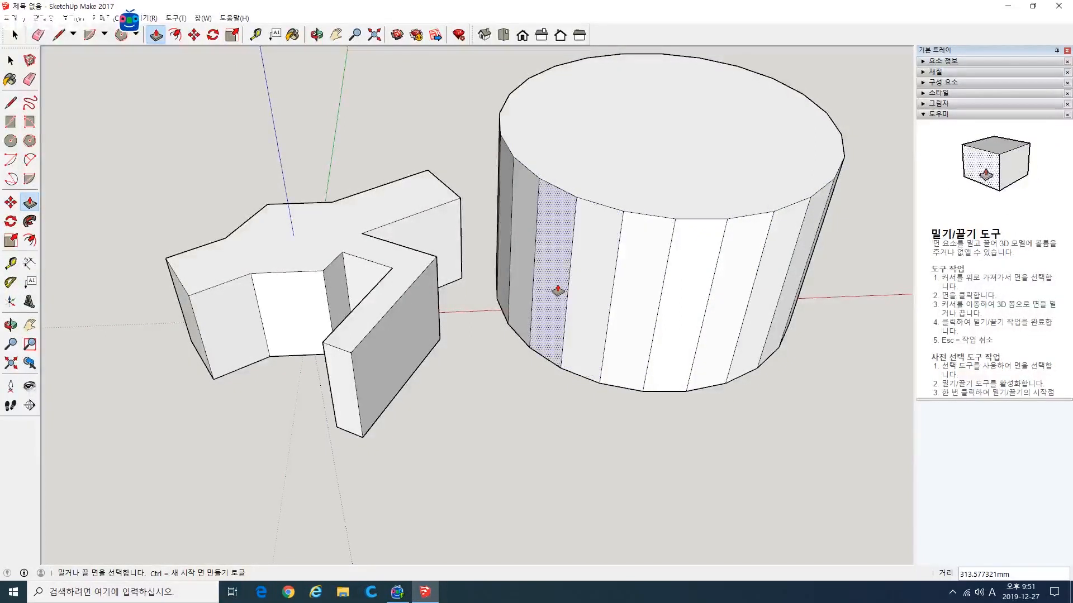
Step: Pull four separate side faces of the 24-sided prism outward into arms, the first about 133 mm and the last about 132 mm
left_click(549, 308)
left_click(495, 356)
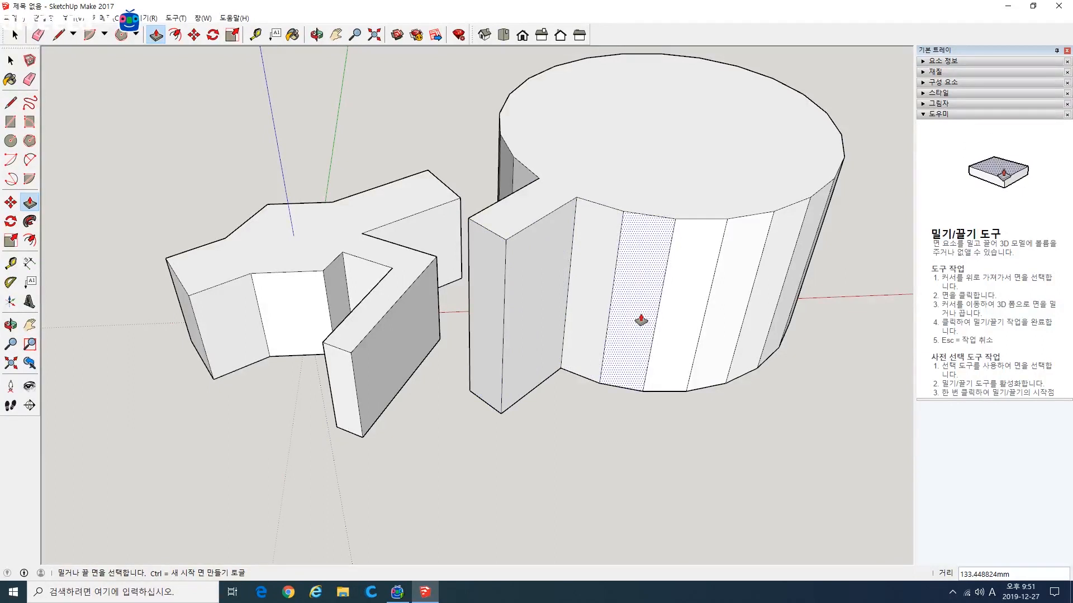
left_click(642, 318)
left_click(641, 394)
left_click(708, 359)
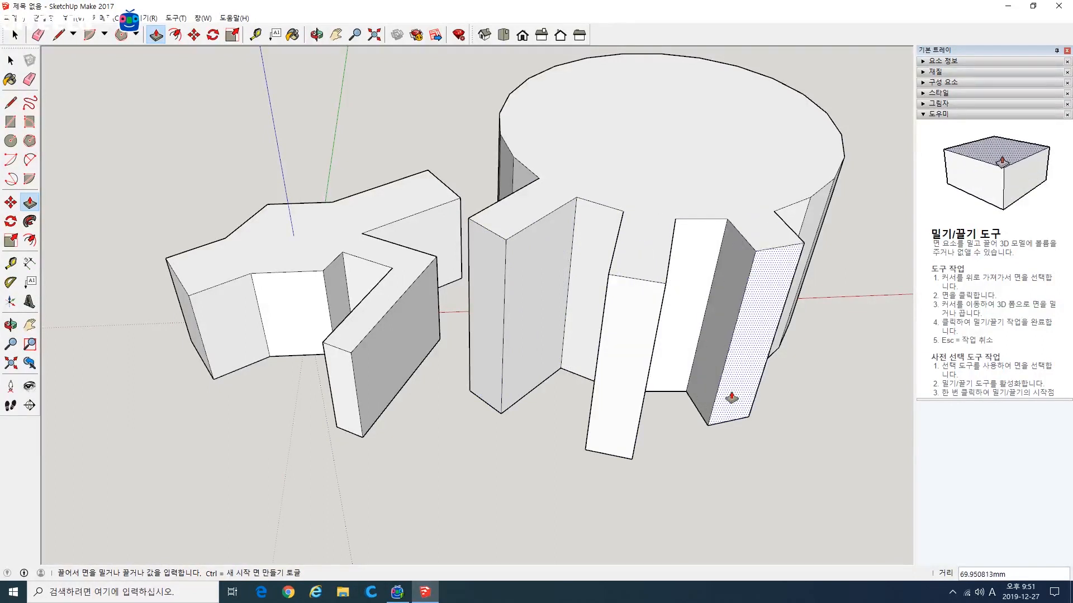
mouse_move(771, 386)
middle_mouse_down()
mouse_move(652, 380)
mouse_move(778, 384)
middle_mouse_up()
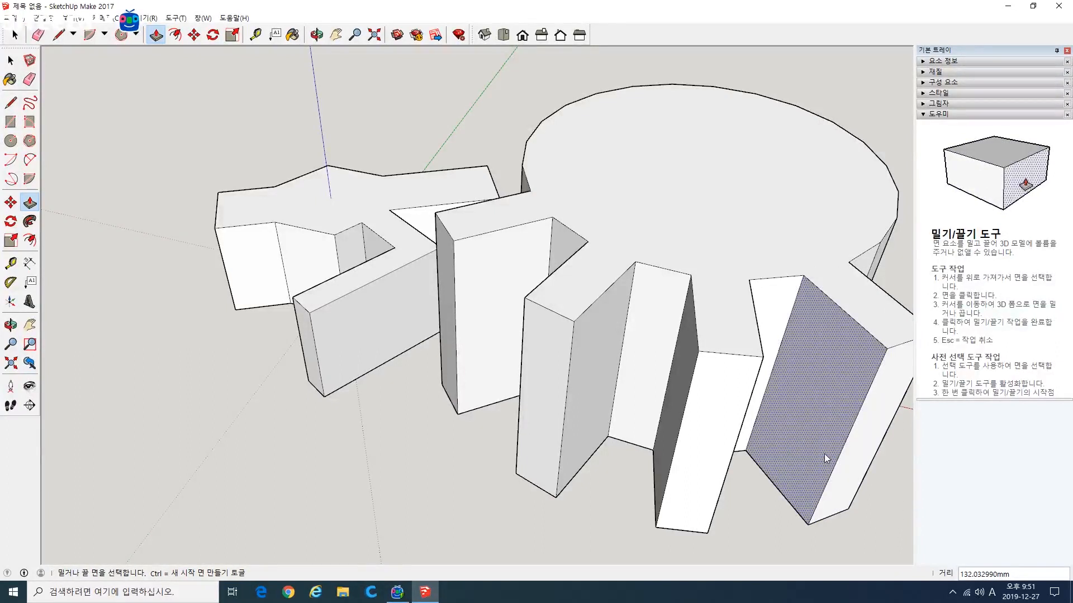
Step: Dismiss the save dialog without saving and undo the outward pulls on the 24-sided prism's side faces
key("ctrl+s")
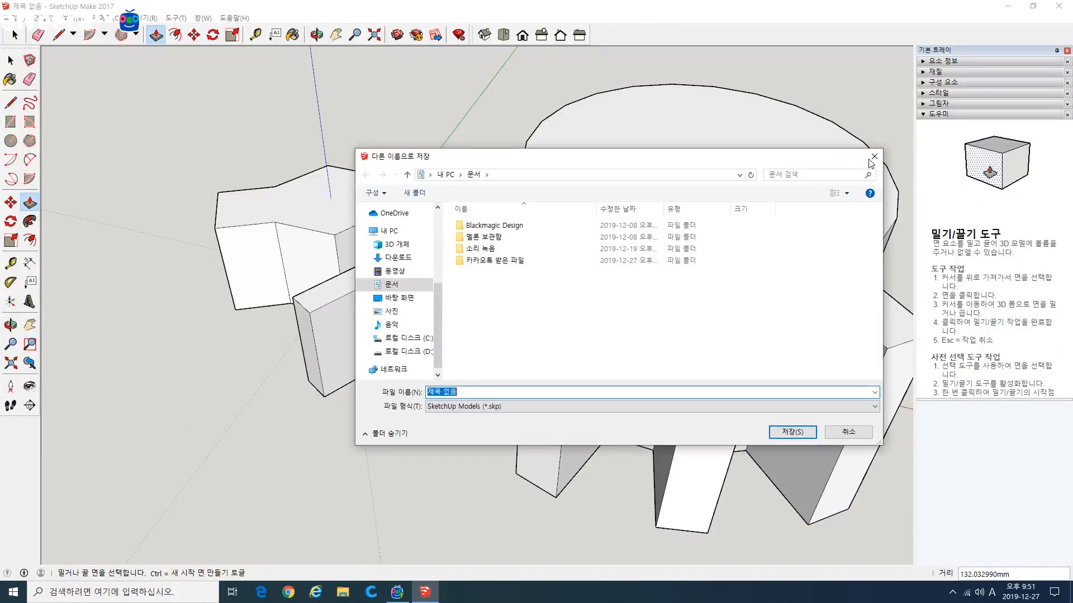
left_click(874, 156)
middle_click_drag(452, 328, 576, 428)
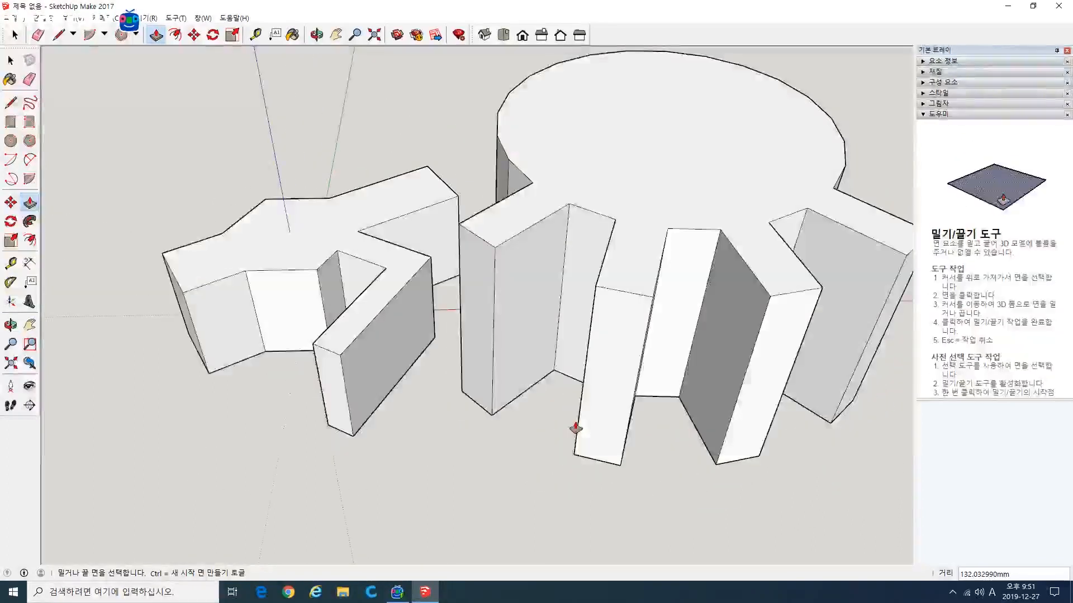
key("Escape")
key("ctrl+z")
key("ctrl+z")
key("ctrl+z")
Step: Push two front side faces of the 24-sided prism inward, one about 109 mm and the other about 107 mm
left_click(611, 354)
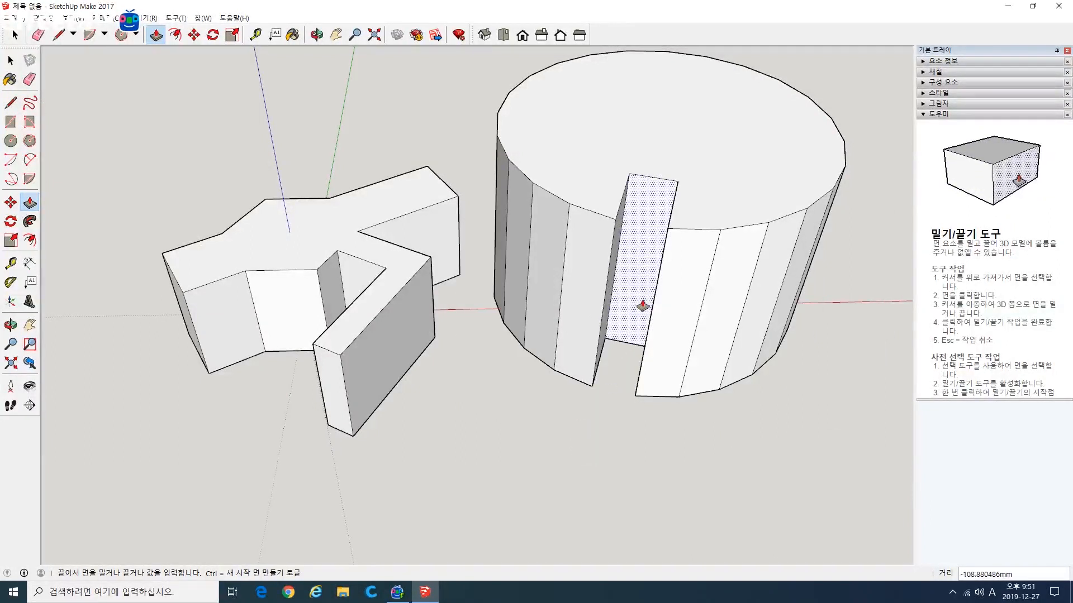
left_click(643, 306)
left_click(707, 279)
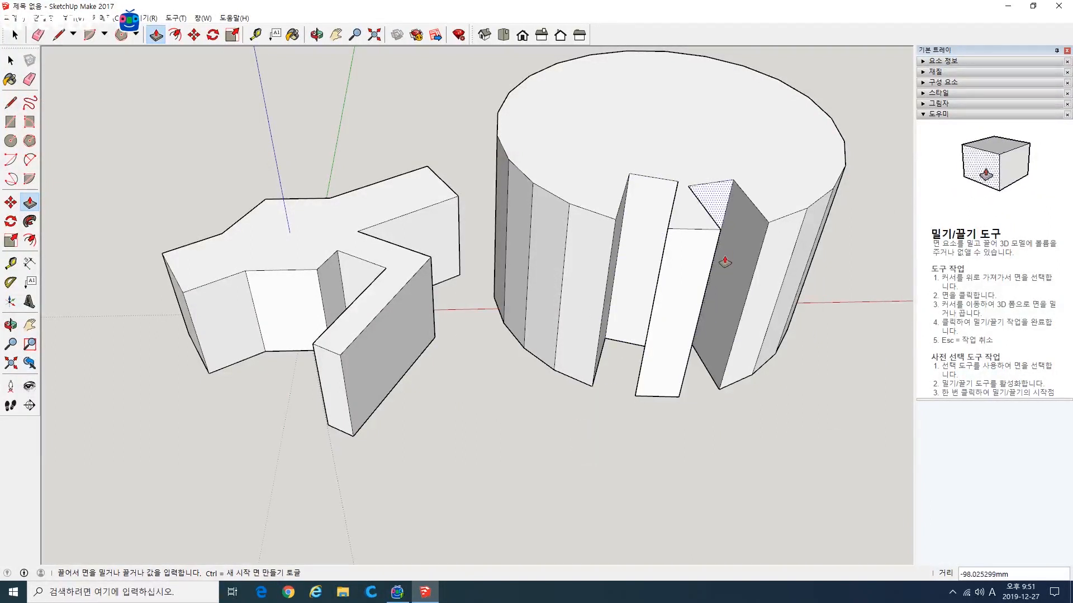
left_click(722, 259)
Step: Undo the inward pushes and the extrusion of the 24-sided polygon
scroll(509, 356, "down", 2)
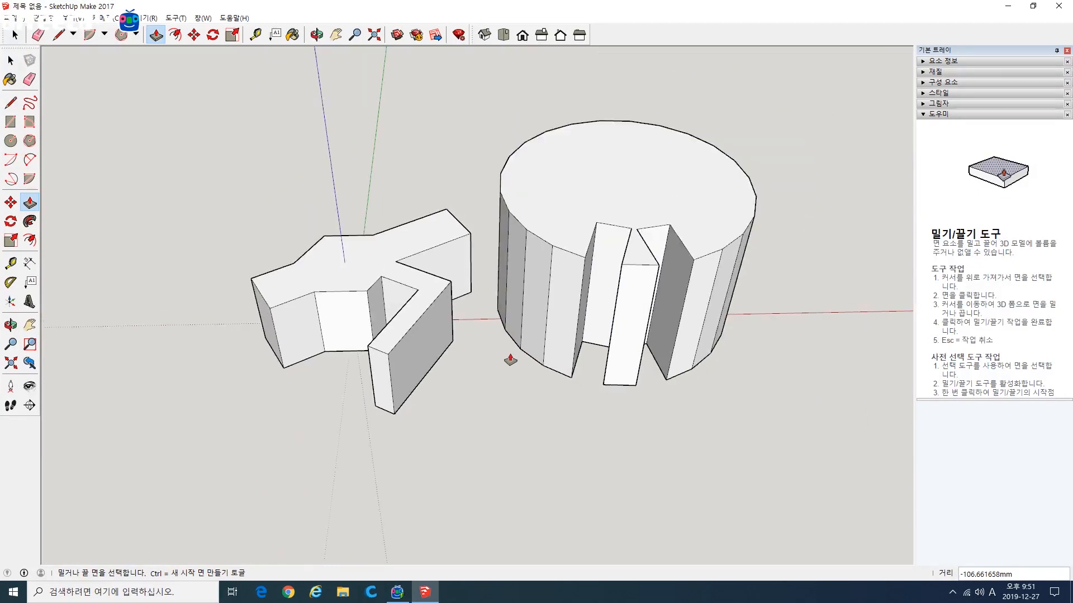
middle_click_drag(510, 361, 564, 414)
key("ctrl+z")
key("ctrl+z")
key("ctrl+z")
key("ctrl+z")
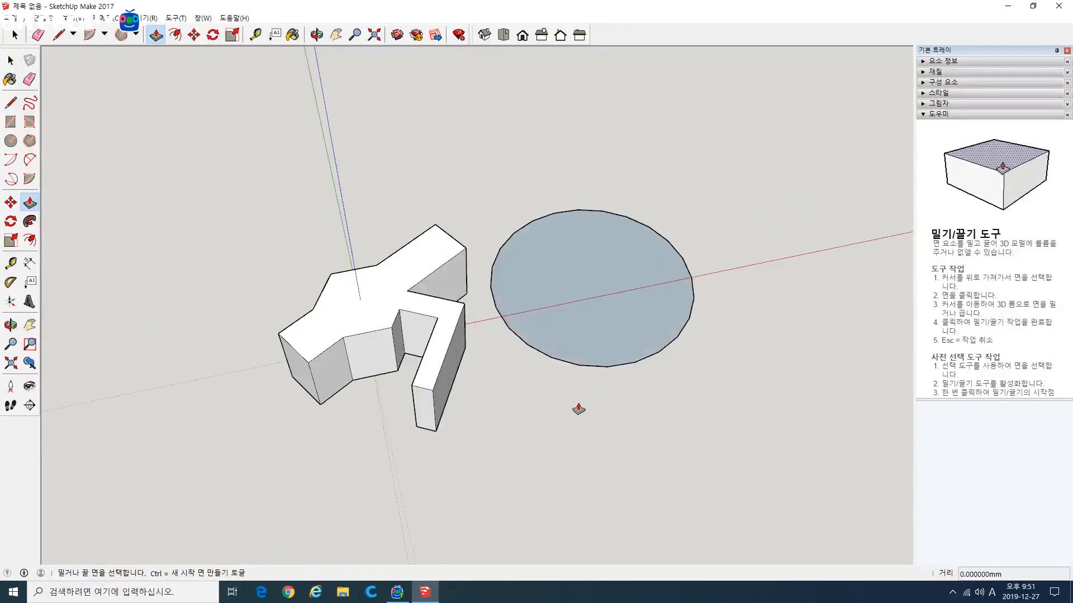
Step: Examine the extent of the multi-armed solid's top face by selecting it and clearing the selection
middle_click_drag(629, 417, 519, 375)
scroll(443, 354, "up", 2)
middle_click_drag(441, 357, 587, 339, "shift")
scroll(551, 338, "up", 2)
scroll(551, 337, "up", 1)
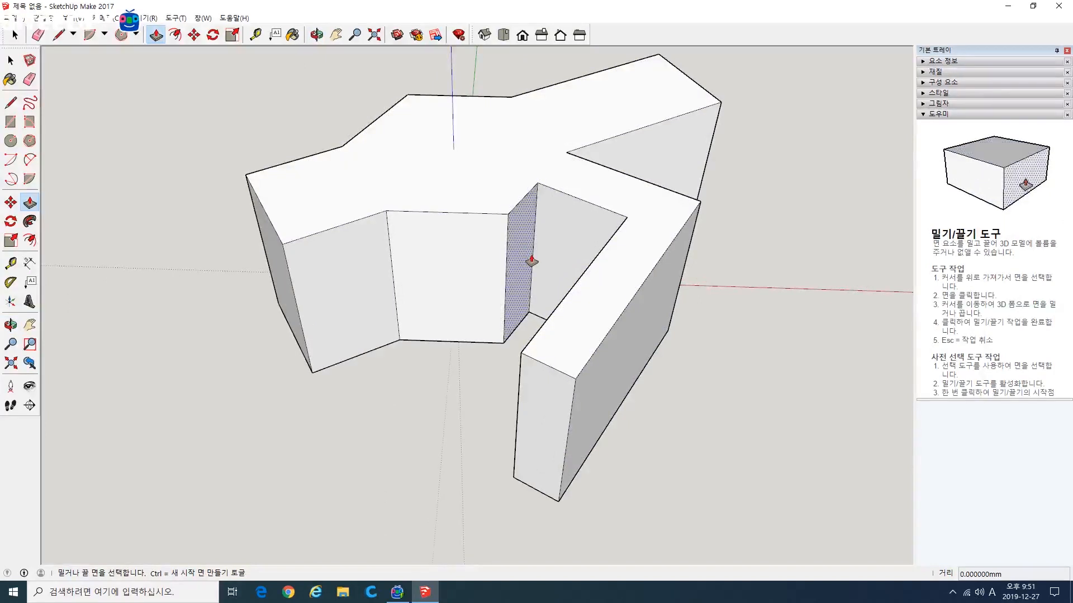
middle_click_drag(431, 366, 587, 299)
middle_click_drag(479, 280, 443, 288)
key("l")
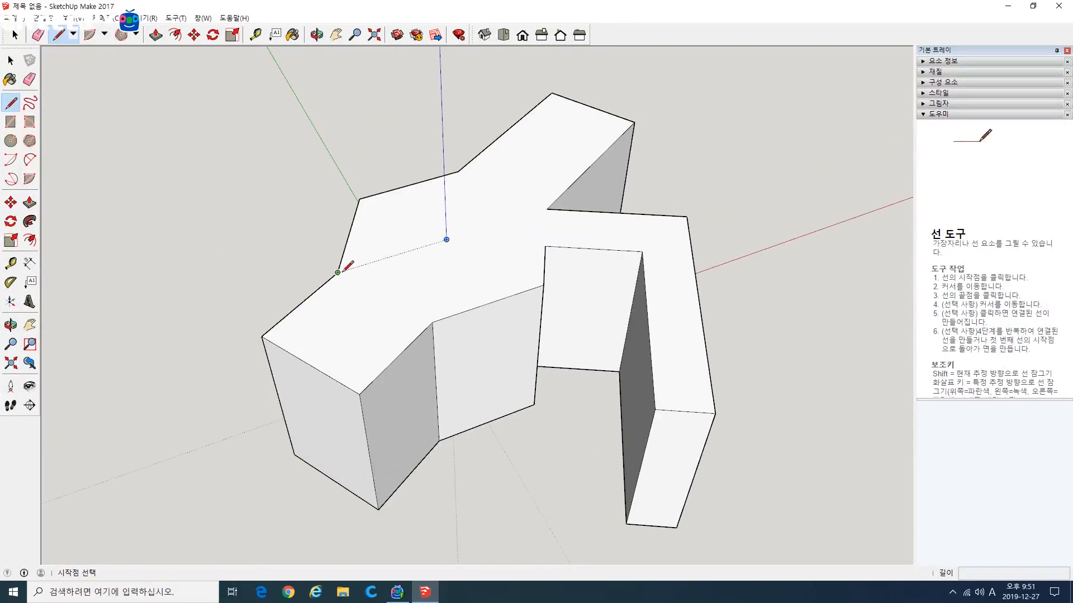
key("space")
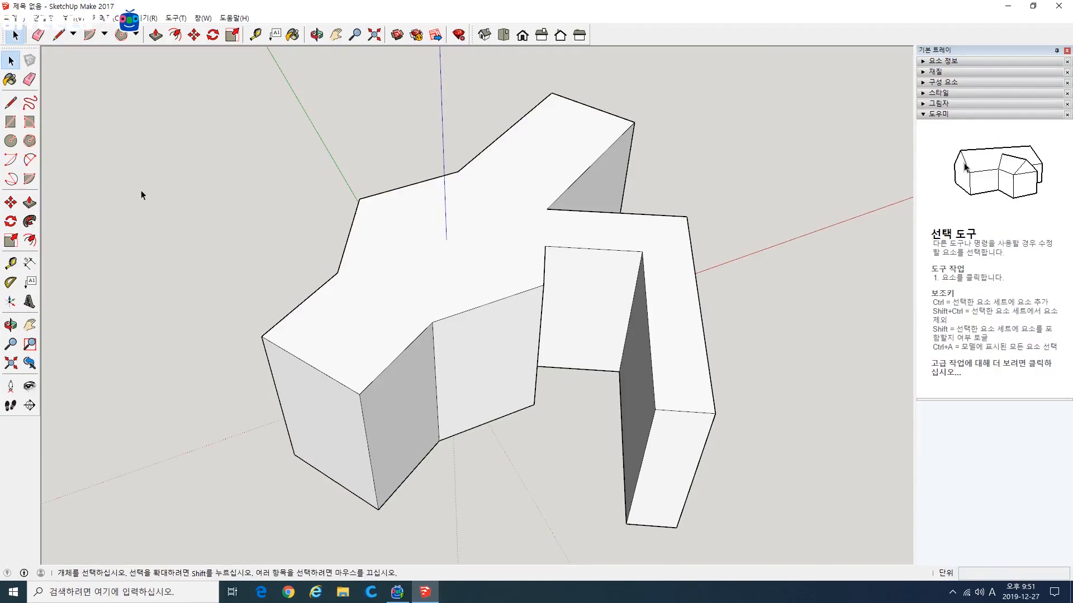
left_click(483, 256)
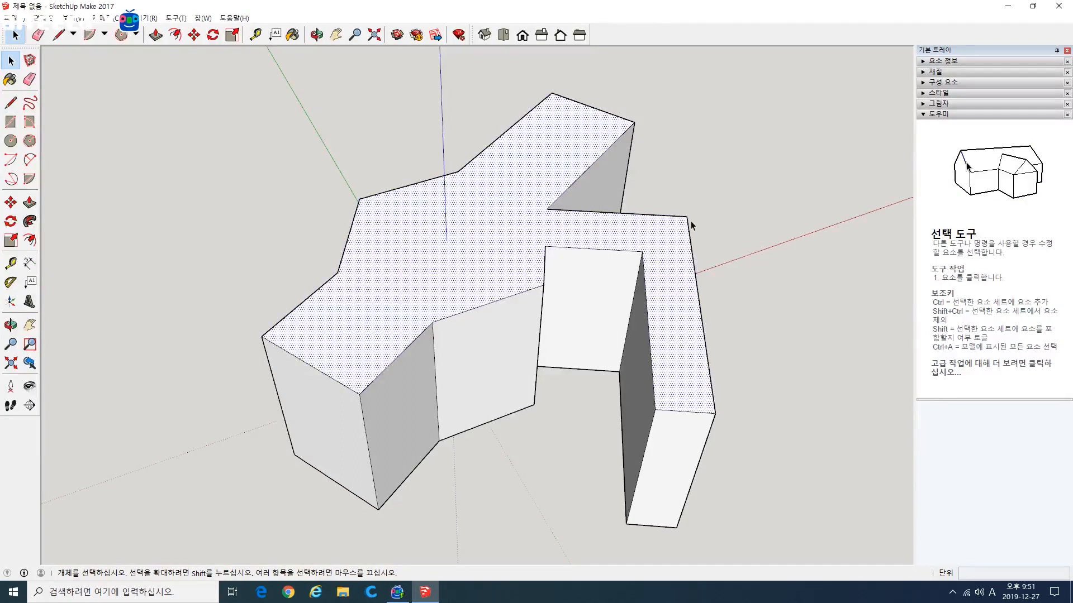
left_click(256, 166)
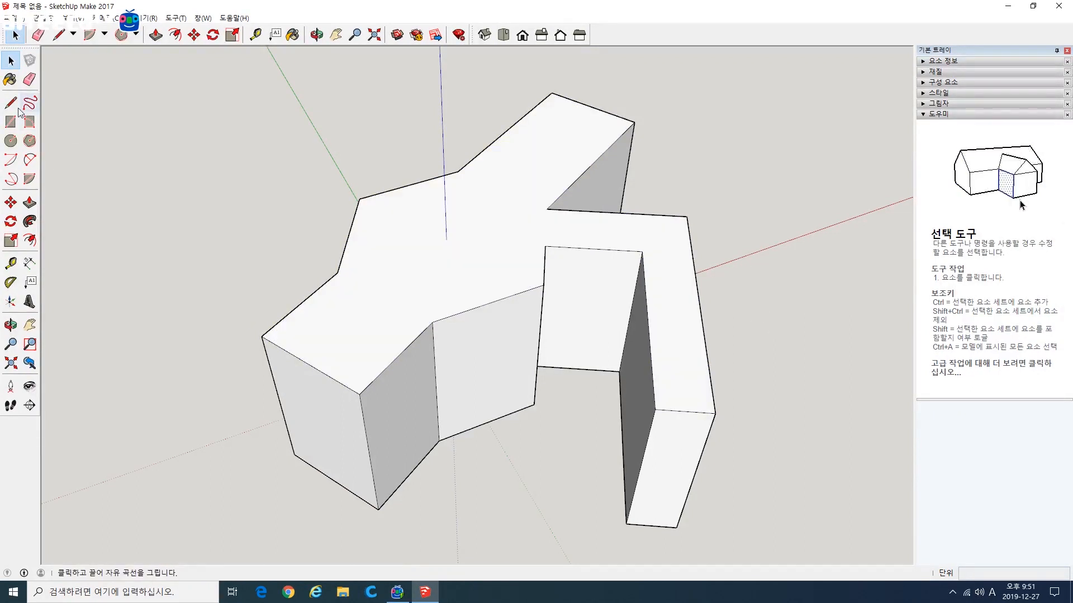
Step: Draw a line about 103 mm long across the top face, corner to corner at the base of the short front arm
key("l")
left_click(337, 273)
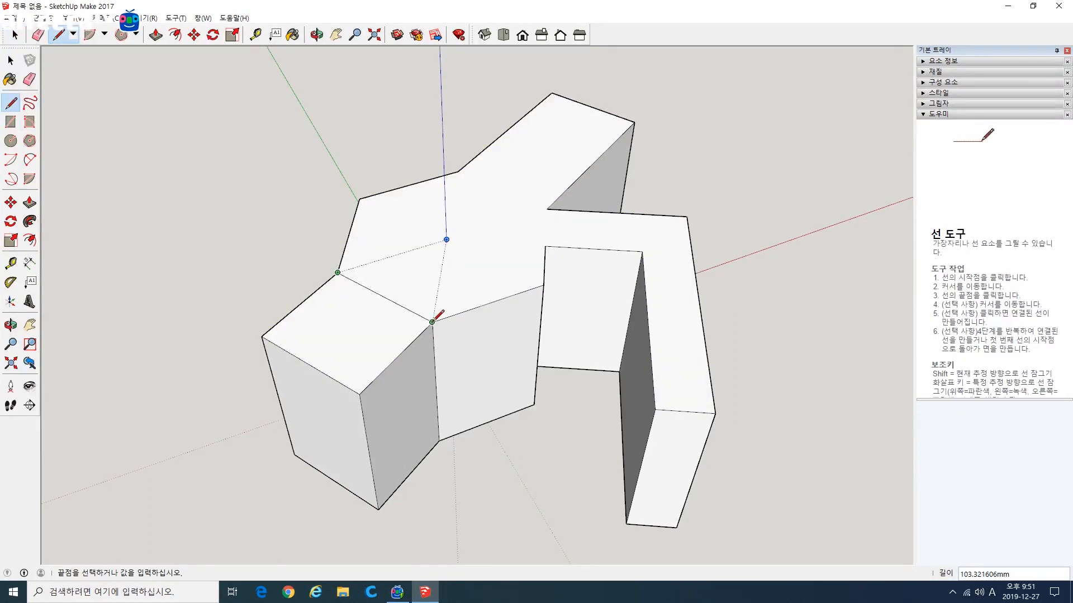
left_click(11, 59)
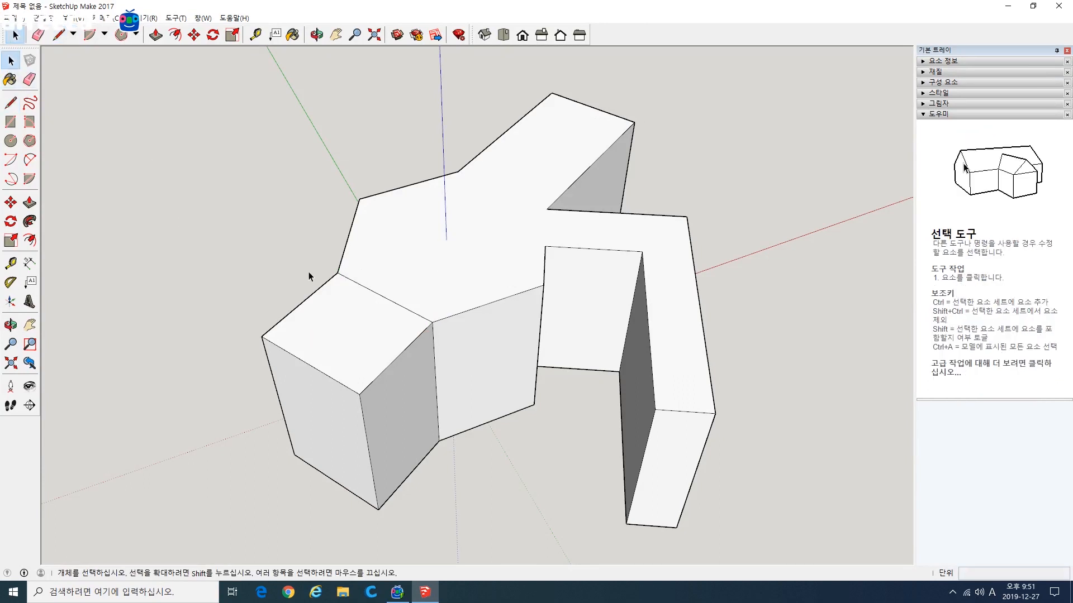
Step: Select the short arm's top face and the remaining top face alternately to check the split, and clear the selection
left_click(348, 305)
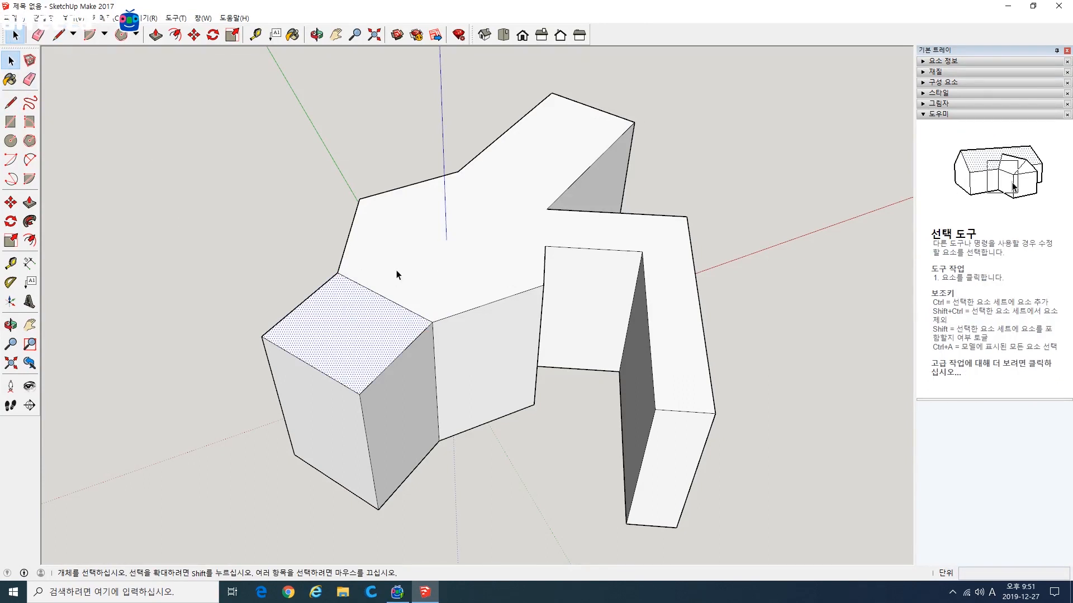
left_click(397, 271)
left_click(358, 306)
left_click(404, 271)
left_click(364, 308)
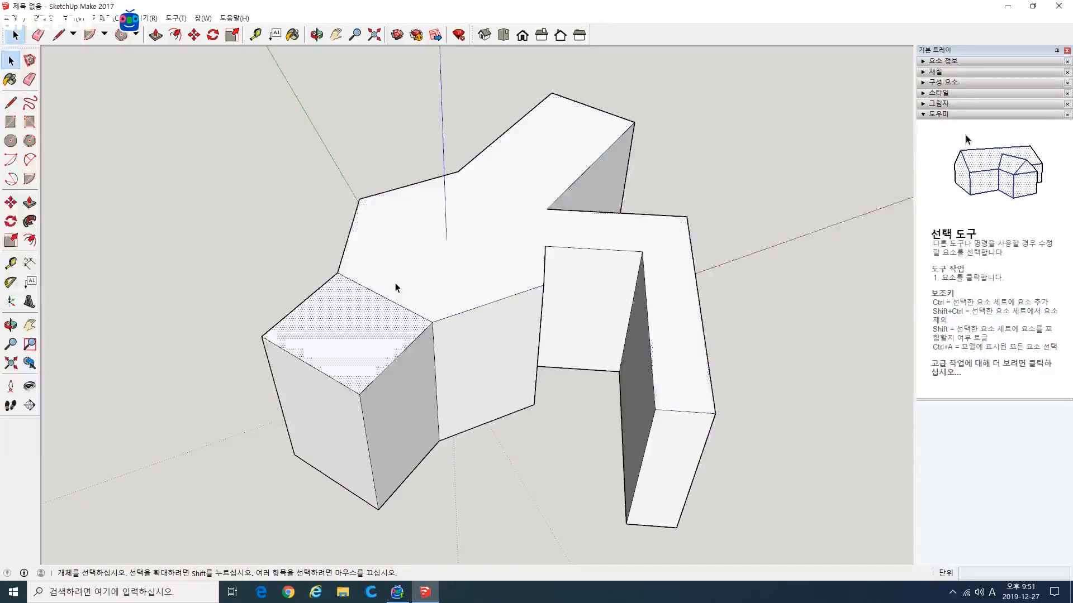
left_click(402, 277)
left_click(366, 310)
left_click(399, 281)
left_click(366, 310)
left_click(402, 277)
left_click(367, 311)
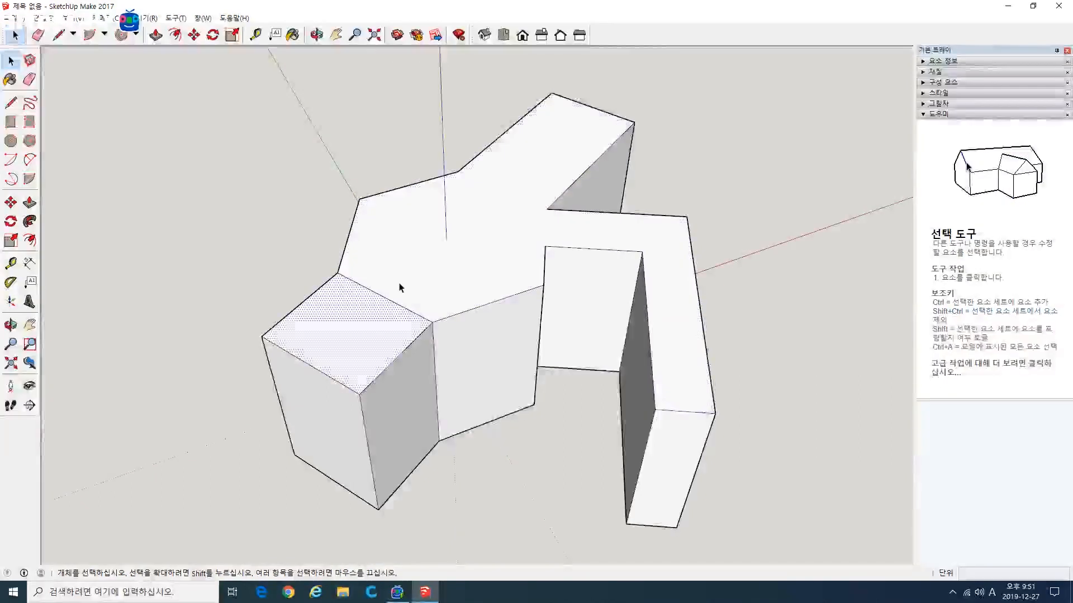
left_click(399, 287)
left_click(340, 301)
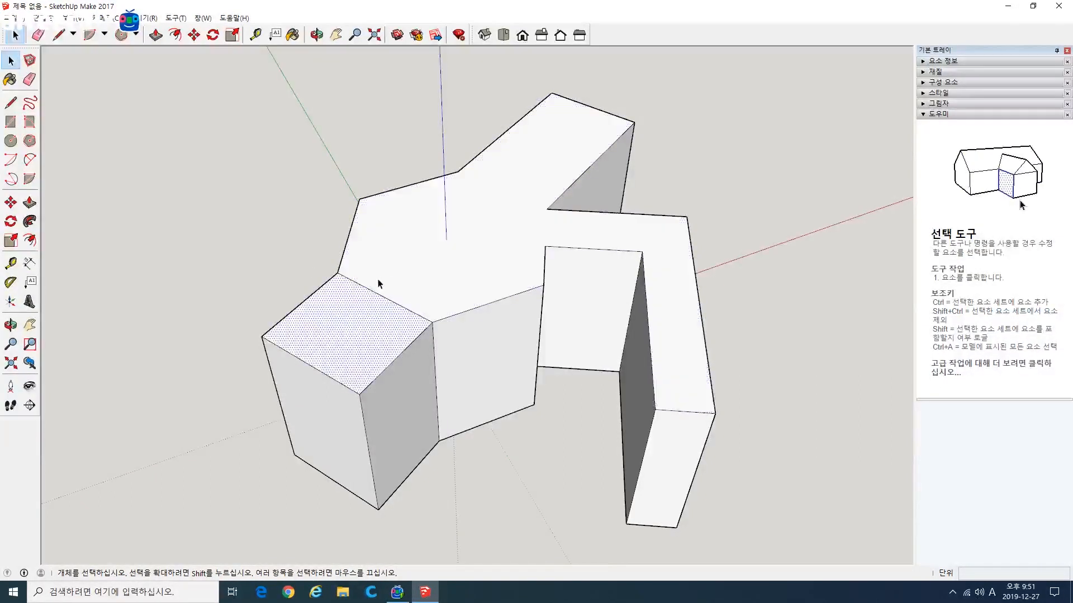
left_click(383, 285)
left_click(356, 307)
left_click(383, 285)
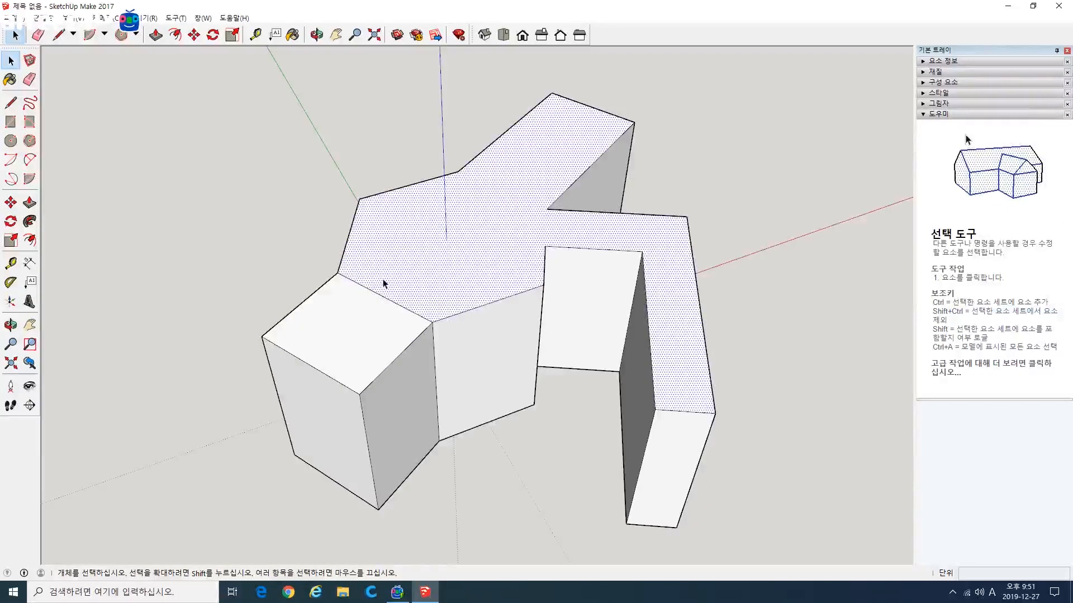
left_click(101, 230)
Step: Pull the short arm's separate top face up about 109 mm into a tower with Push/Pull
left_click(33, 203)
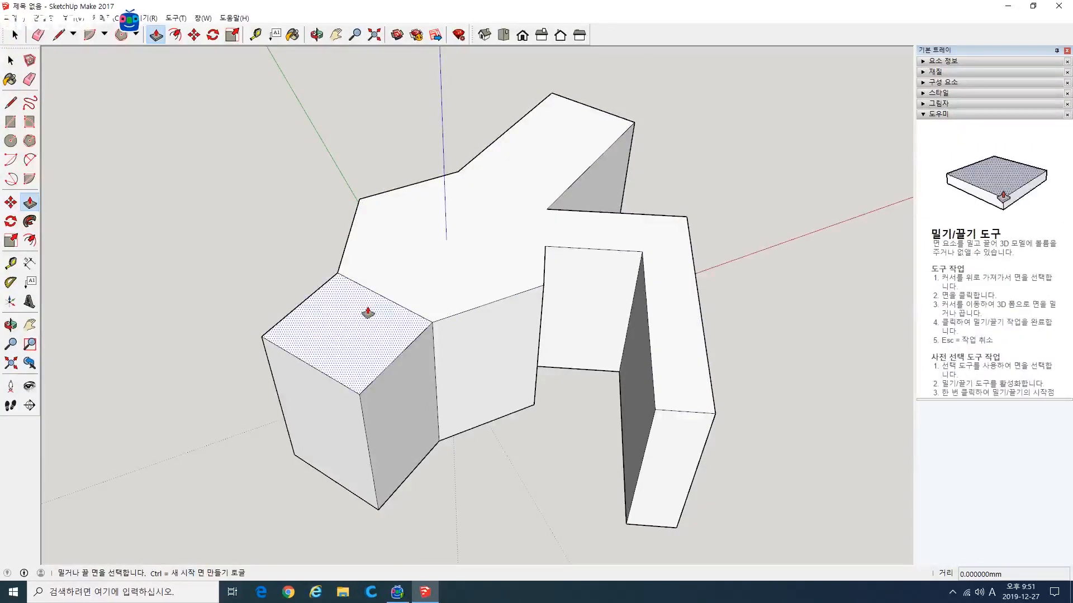
left_click_drag(364, 300, 349, 211)
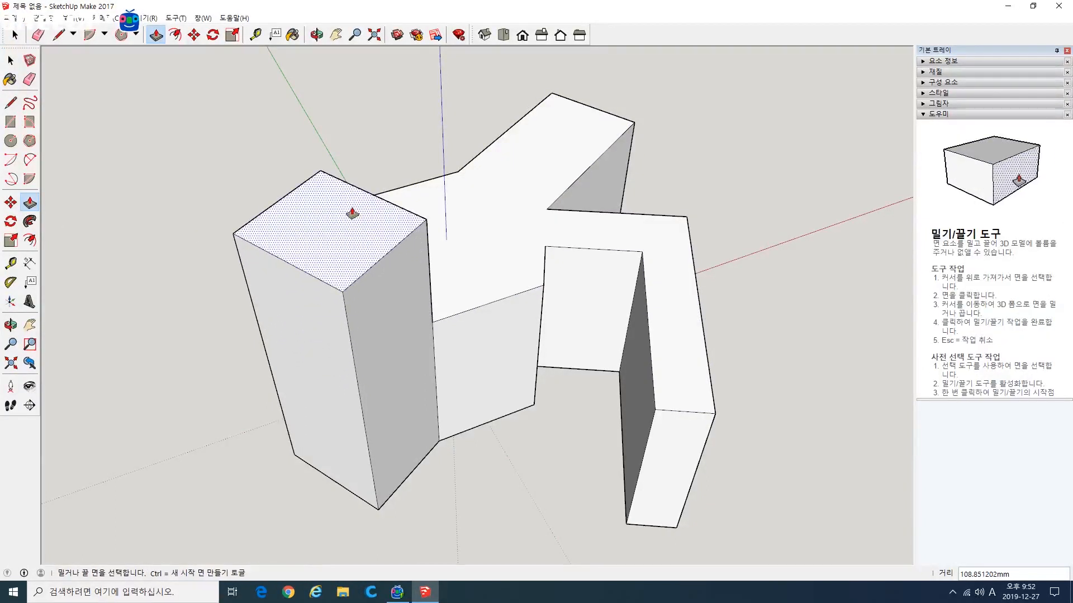
Step: Push the solid's remaining top face down about 72 mm and one side face of the tower in about 40 mm
left_click_drag(506, 260, 506, 295)
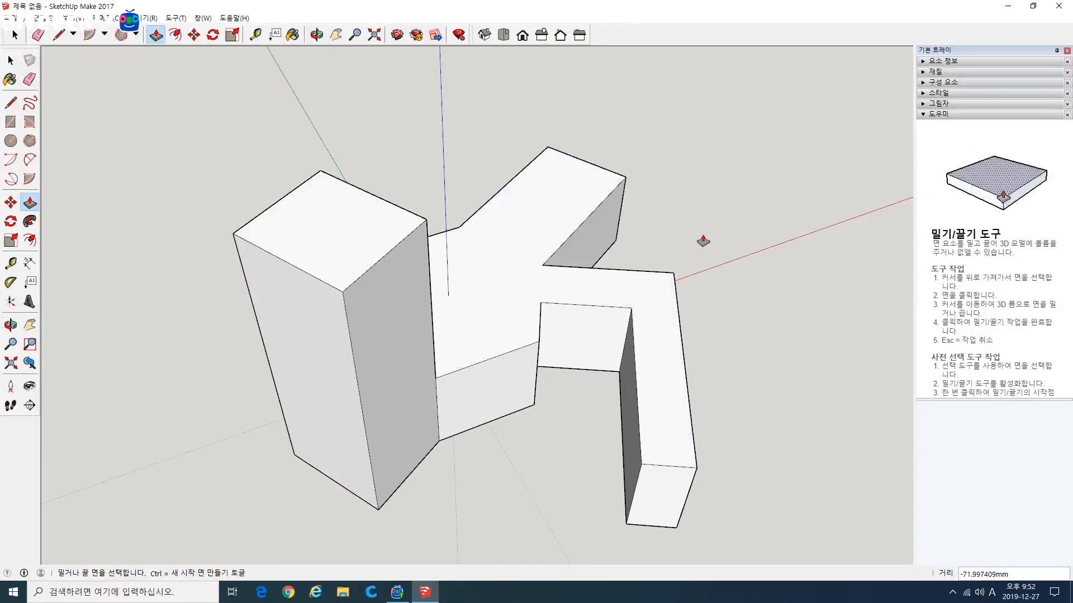
middle_click_drag(727, 283, 606, 289)
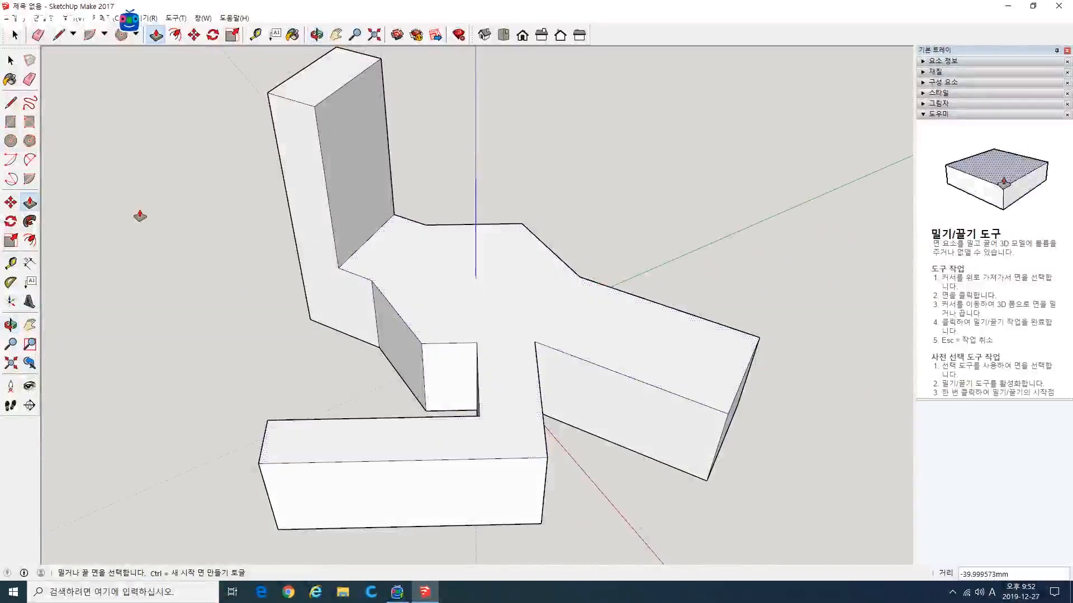
Step: Draw a circle of about 63 mm radius at the body's centre and a rectangle about 92 by 26 mm beside it on the top face
left_click(11, 140)
left_click(472, 277)
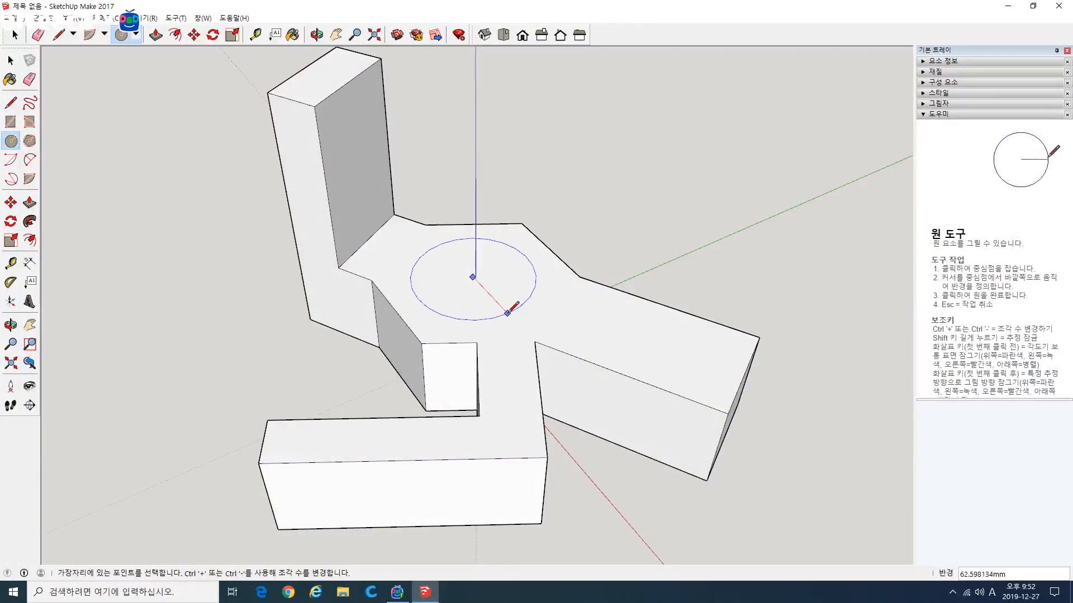
left_click(508, 311)
left_click(29, 121)
left_click(11, 122)
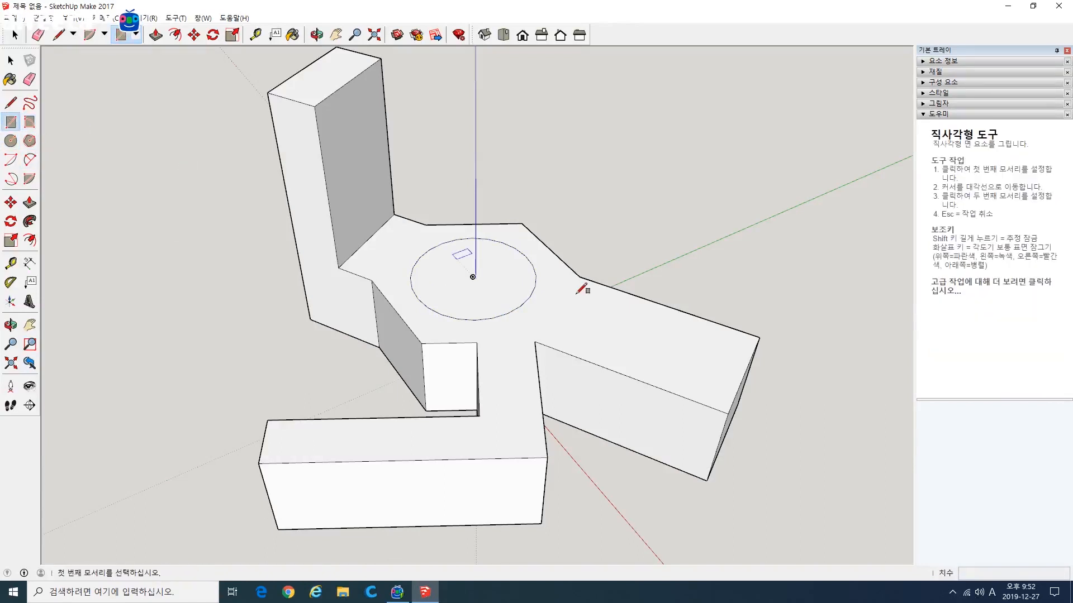
left_click(564, 294)
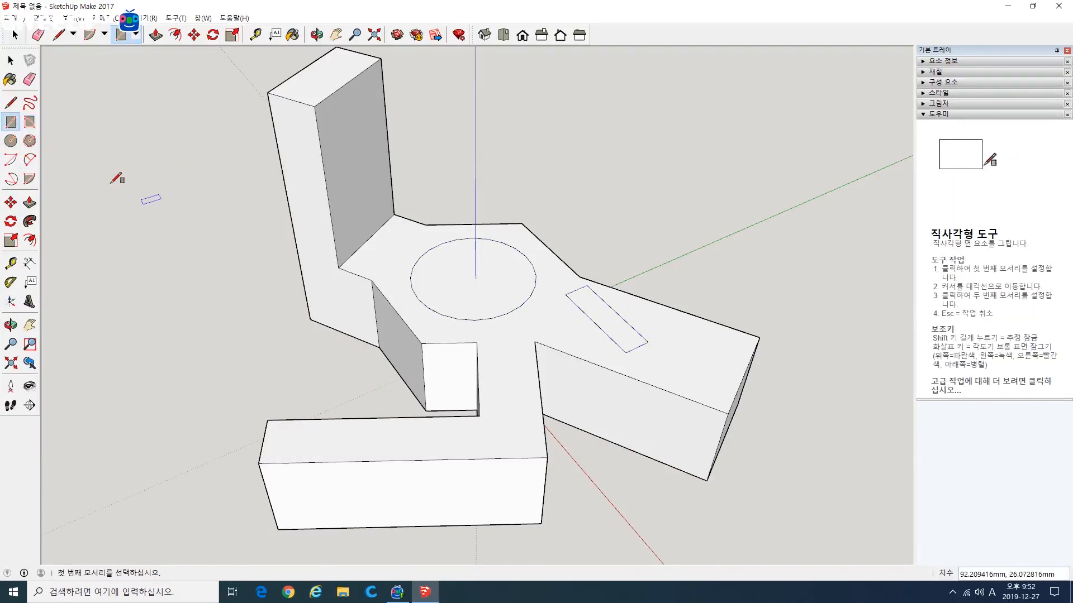
Step: Pull the circle up about 36 mm into a cylinder and the rectangle up about 41 mm into a block
left_click(29, 202)
left_click(510, 287)
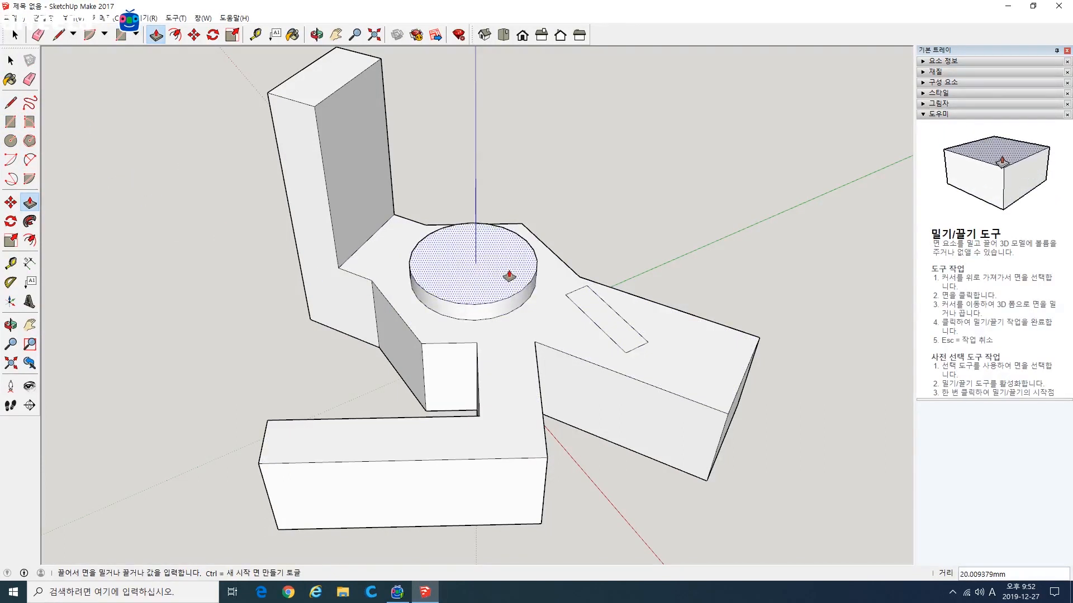
left_click(511, 264)
left_click(589, 312)
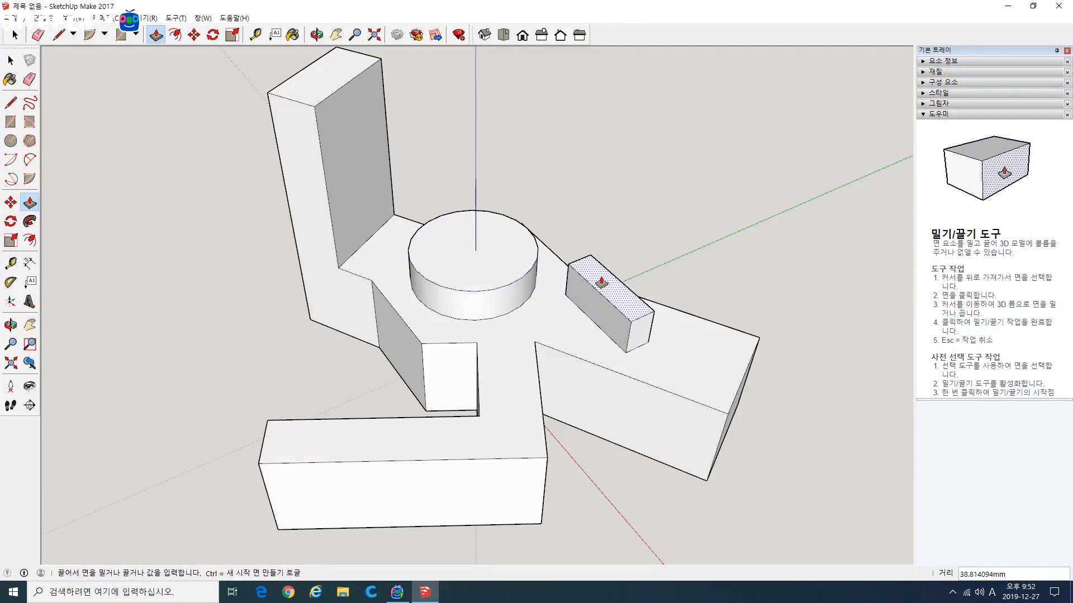
mouse_move(592, 338)
middle_mouse_down()
mouse_move(404, 335)
mouse_move(596, 329)
middle_mouse_up()
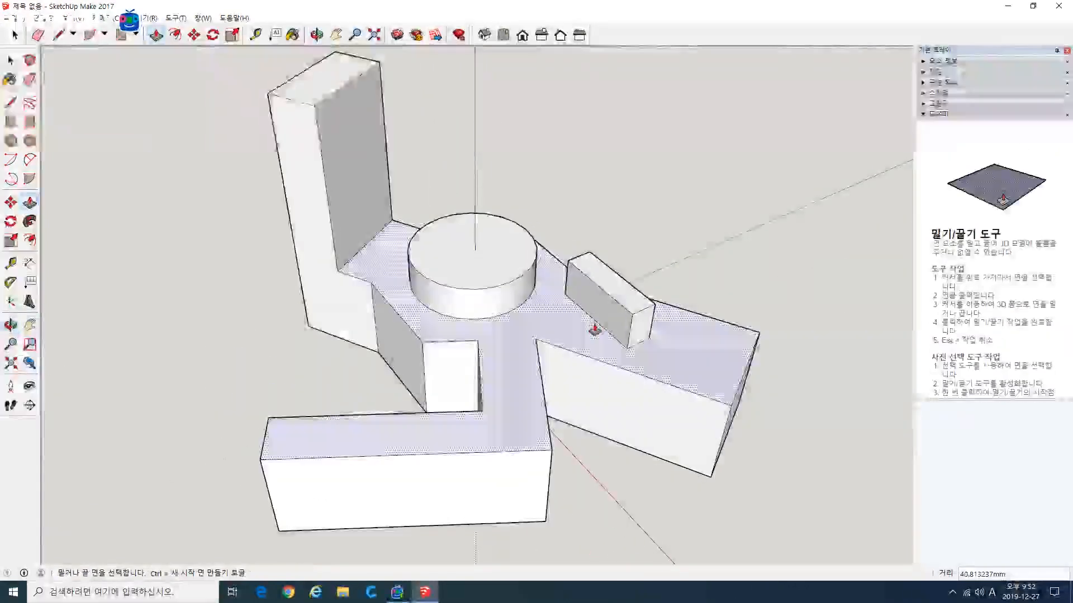
Step: Pull the small block's long side face slightly outward and push its end face in about 18 mm
left_click(597, 326)
left_click(589, 327)
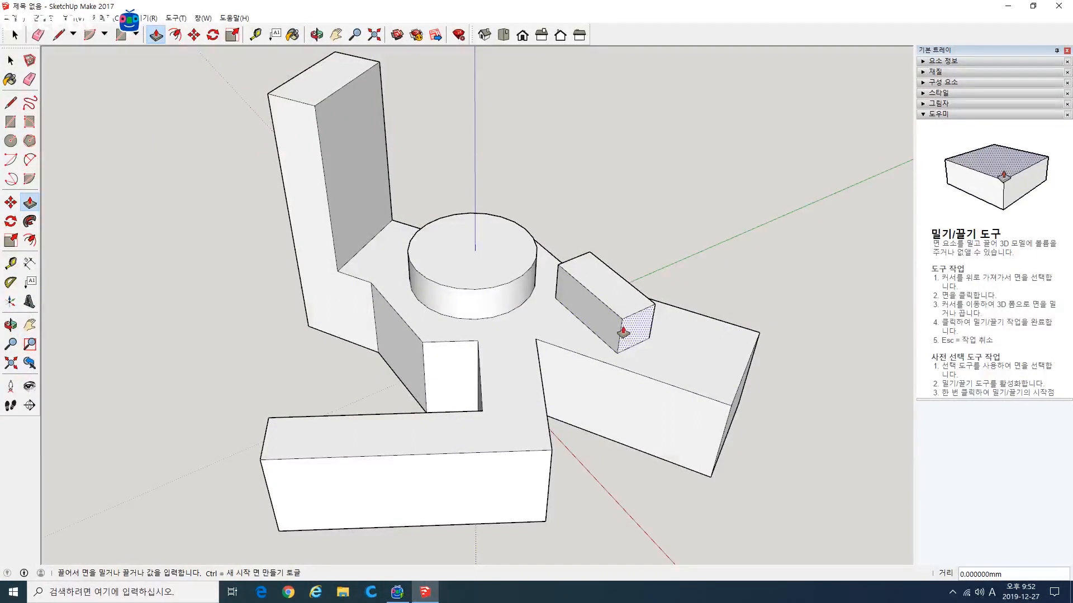
middle_click_drag(666, 263, 272, 402)
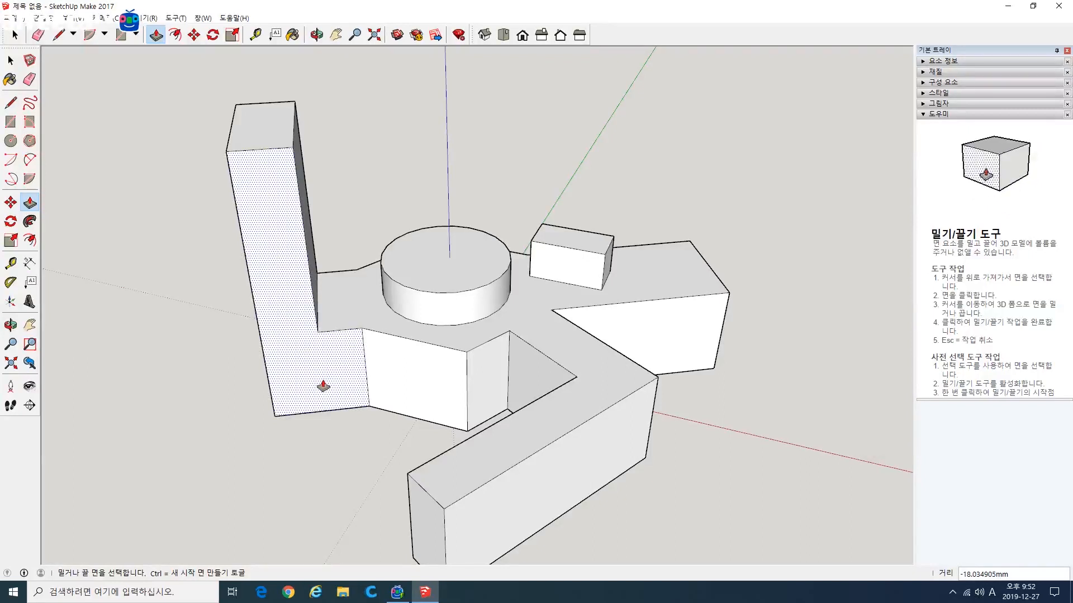
Step: Push the cylinder's top face down about 131 mm to the body's underside, cutting a round hole through the body
middle_click_drag(492, 371, 403, 390)
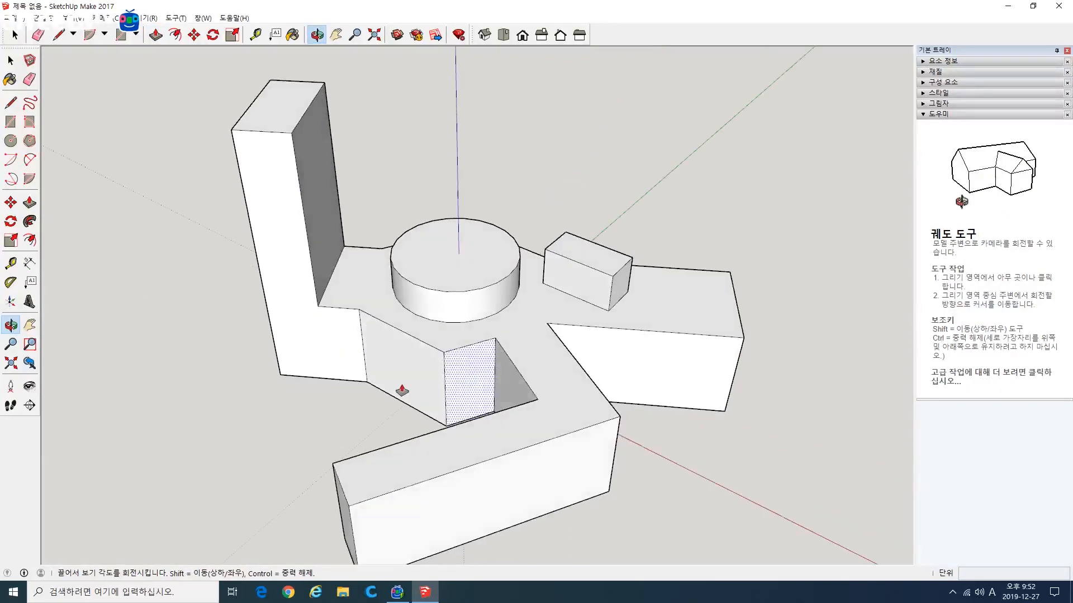
left_click(486, 275)
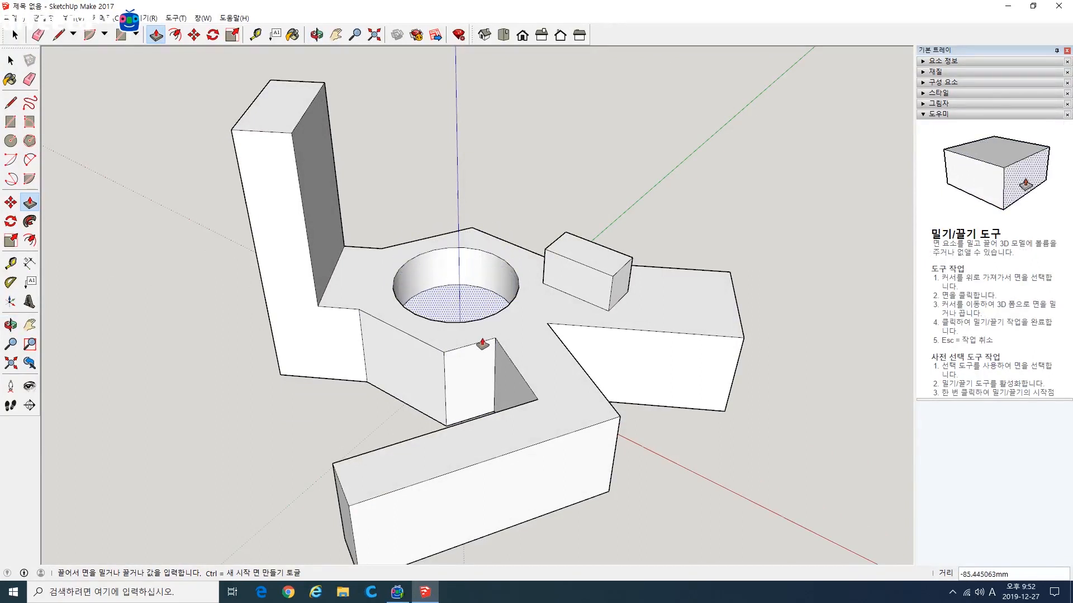
scroll(481, 342, "up", 5)
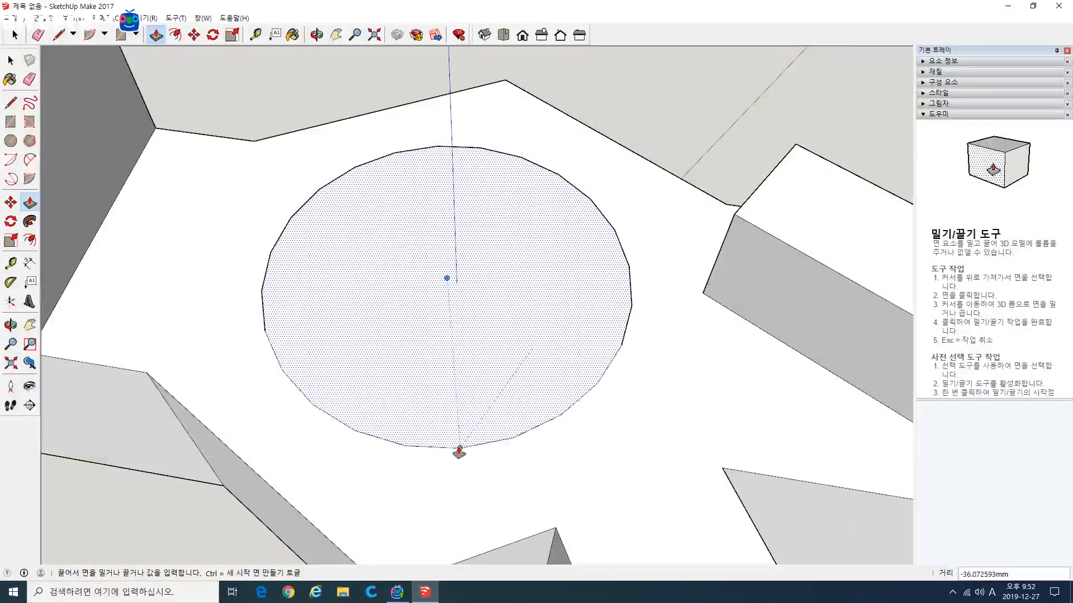
left_click(460, 206)
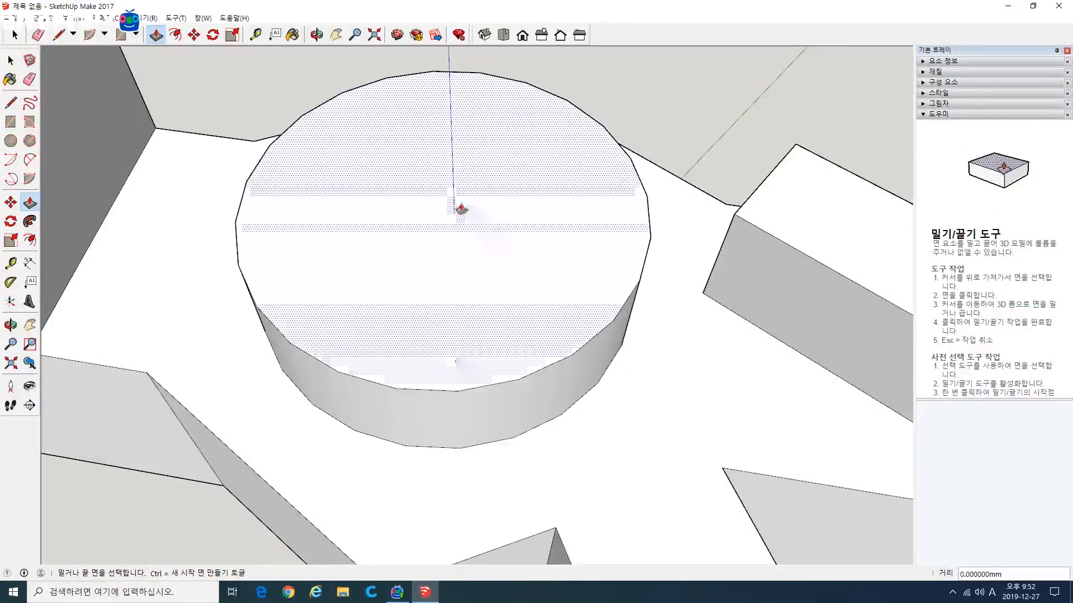
left_click(435, 87)
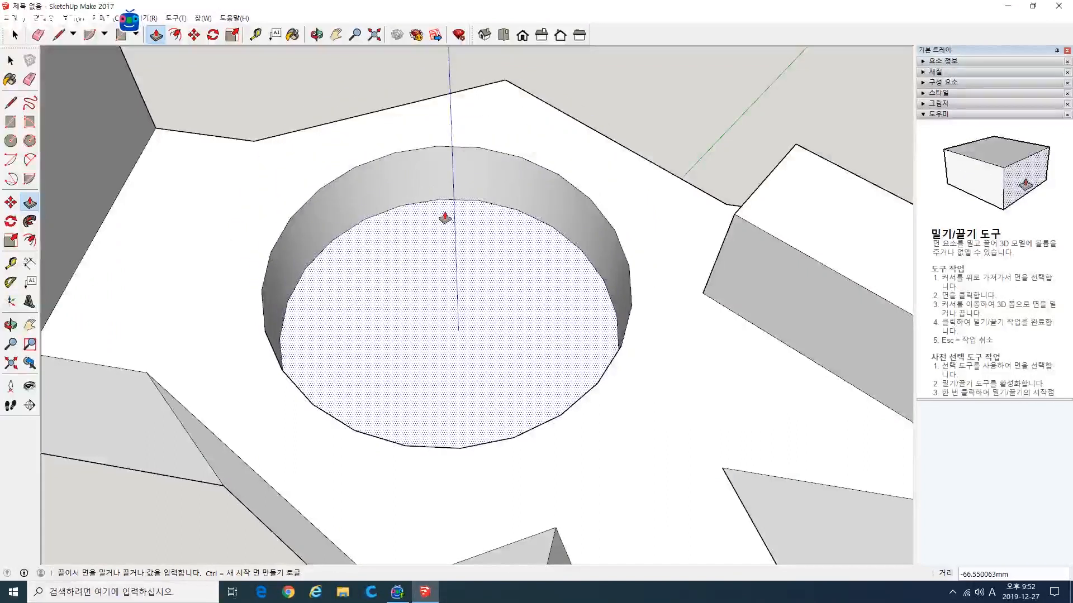
left_click(442, 305)
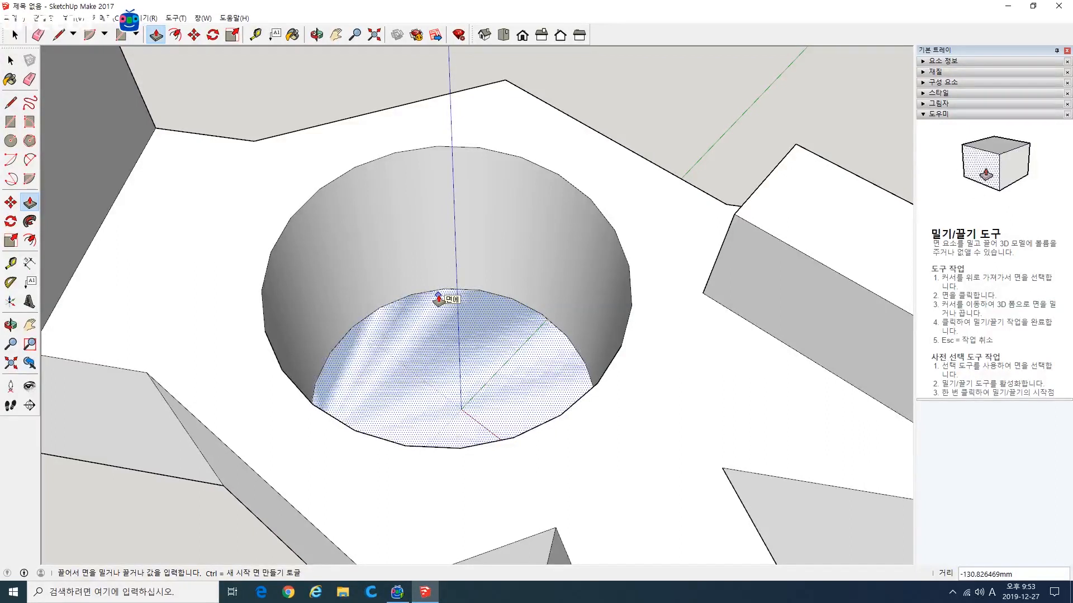
left_click(438, 299)
Step: Examine the round through hole and the arms of the solid from several sides
key("o")
left_click_drag(501, 304, 570, 230)
scroll(550, 259, "down", 7)
middle_click_drag(573, 280, 522, 404)
middle_click_drag(632, 434, 467, 350)
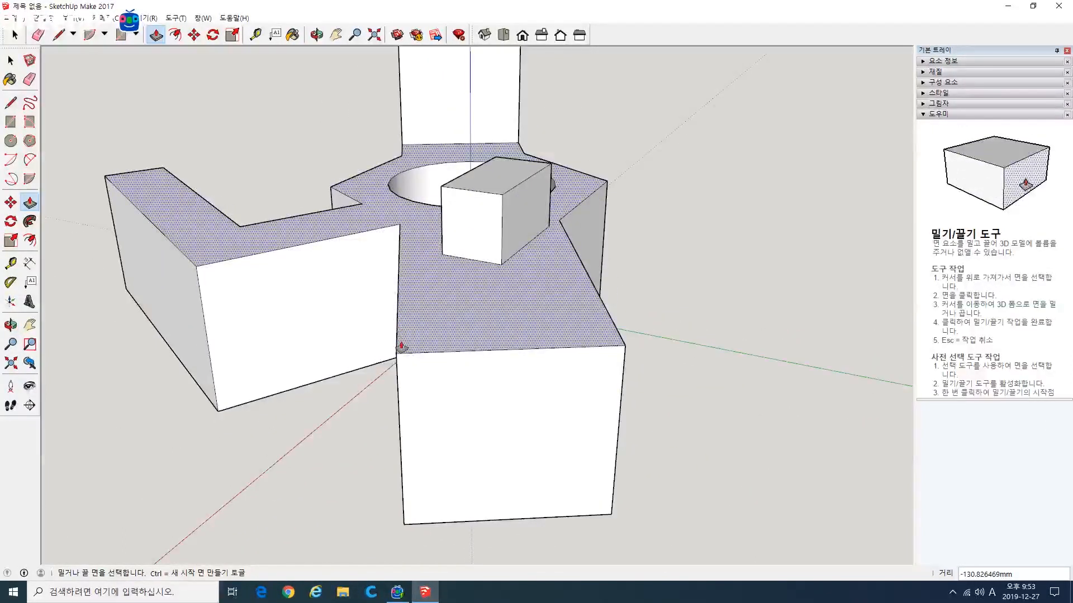
middle_click_drag(404, 347, 558, 366)
middle_click_drag(619, 386, 552, 388)
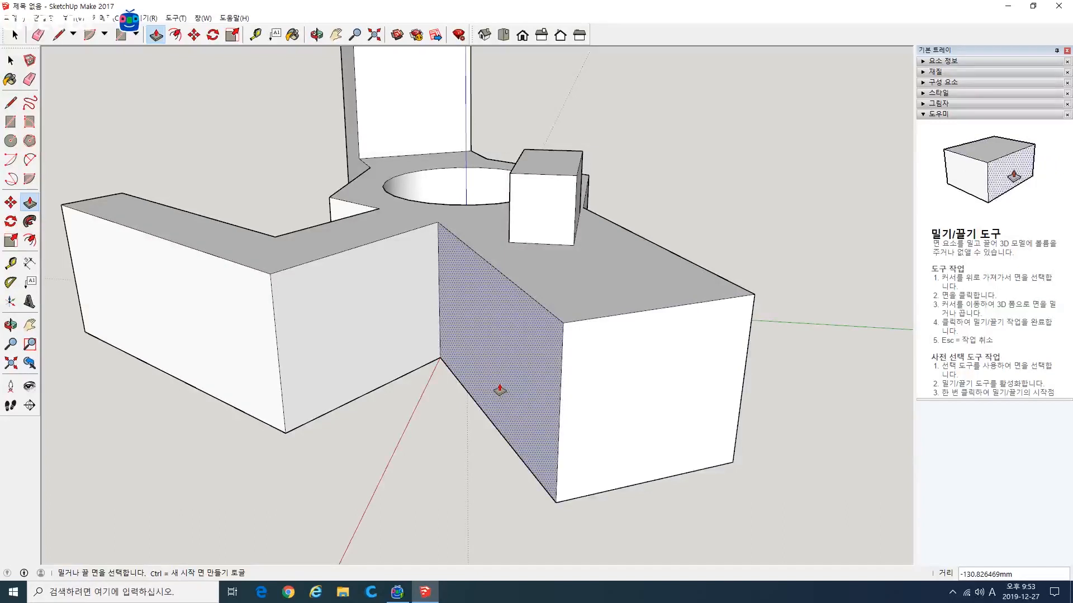
middle_click_drag(651, 388, 451, 399)
scroll(451, 399, "down", 2)
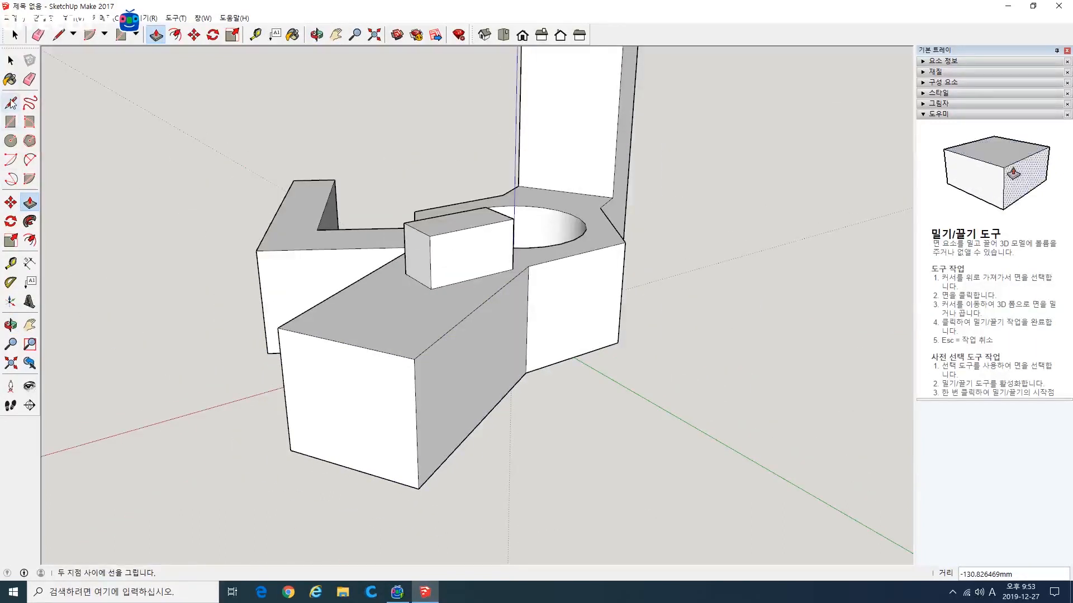
Step: Move the vertical edge where the block's arm meets the body outward by about 37 mm, reshaping the adjoining faces
left_click(12, 202)
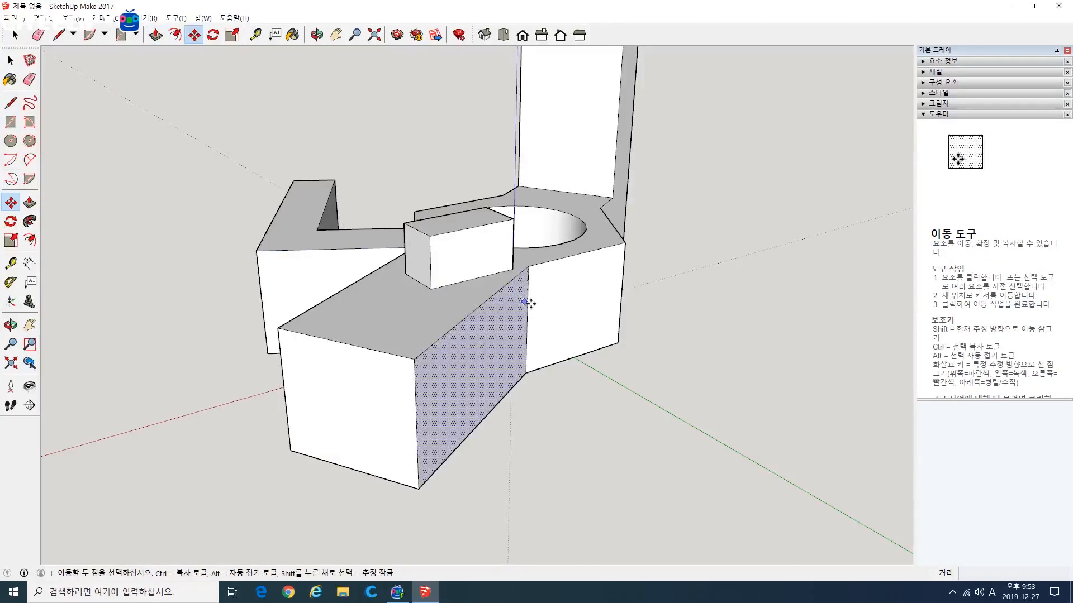
left_click_drag(528, 306, 567, 317)
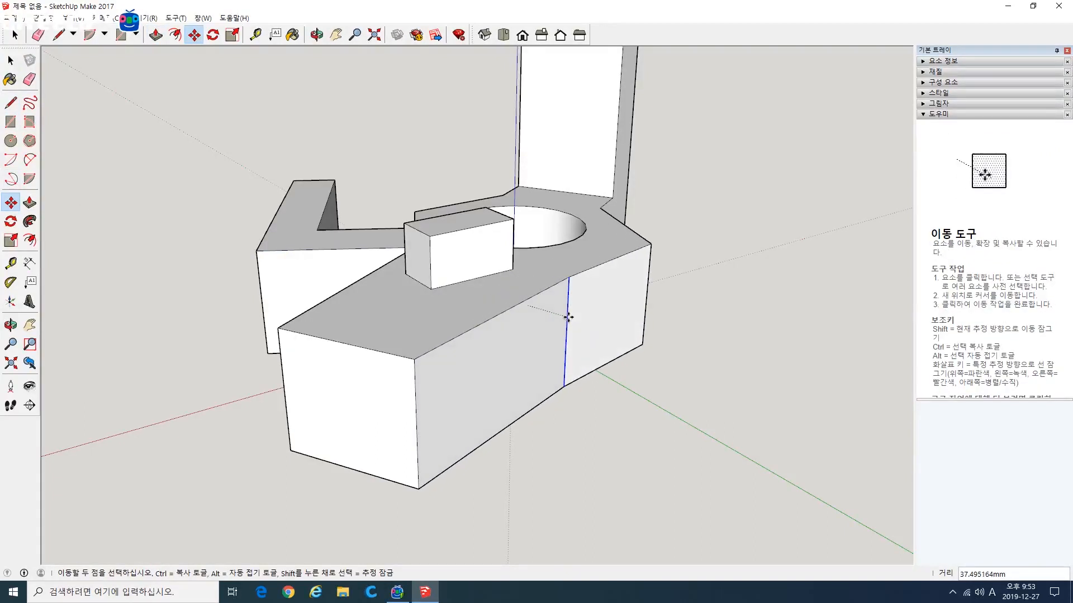
middle_click_drag(345, 326, 483, 525)
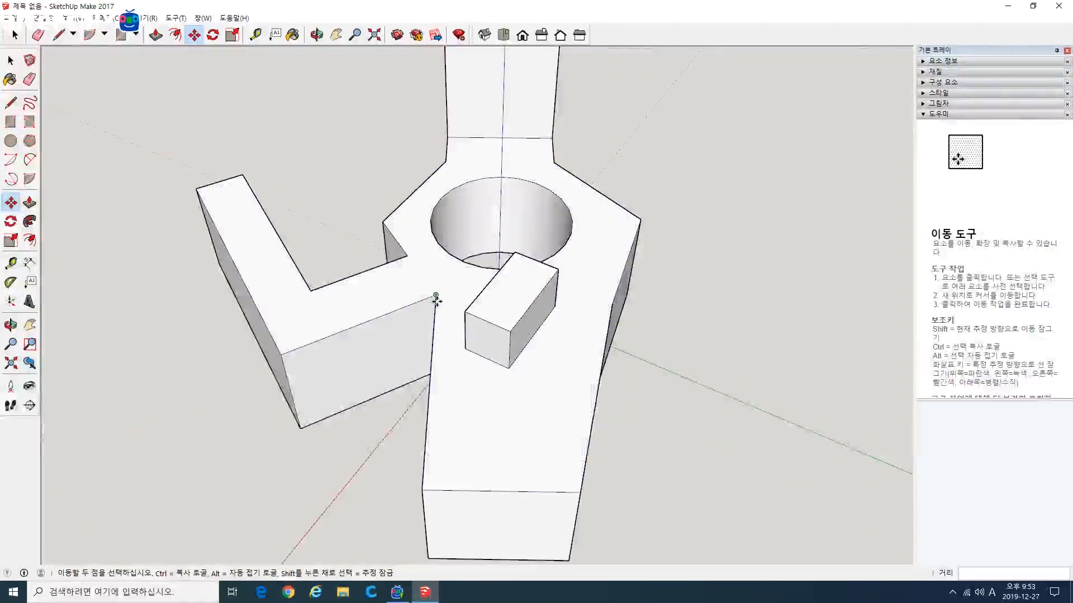
middle_click_drag(421, 468, 486, 447)
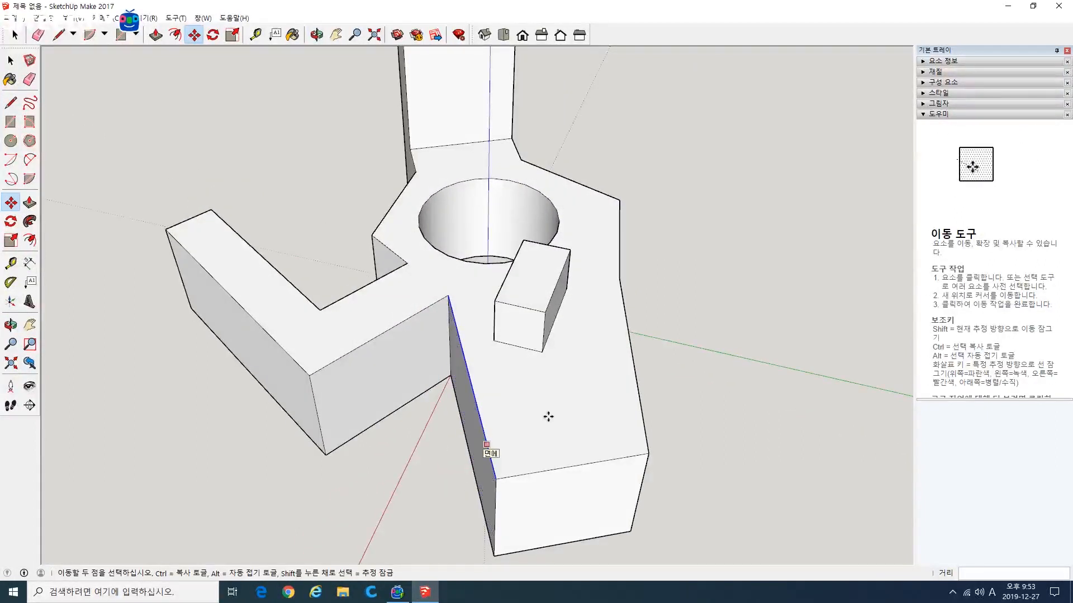
mouse_move(548, 416)
middle_mouse_down()
mouse_move(335, 400)
mouse_move(407, 431)
mouse_move(559, 425)
middle_mouse_up()
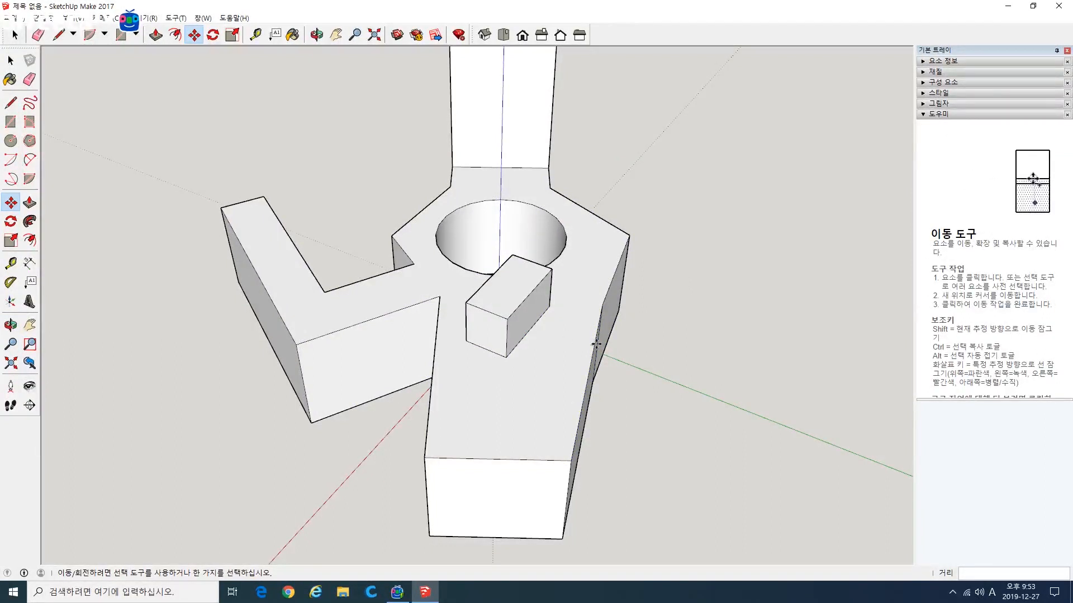
middle_click_drag(561, 443, 521, 424)
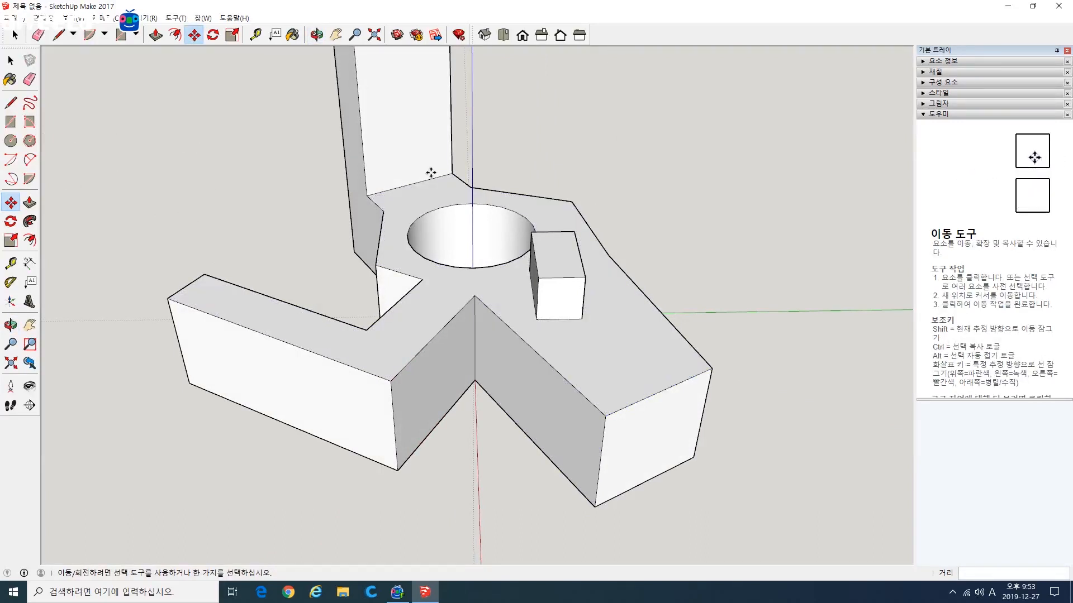
middle_click_drag(646, 330, 463, 257)
Step: Draw a circle of about 31 mm radius on the inner side face of the arm that carries the small block
left_click(11, 140)
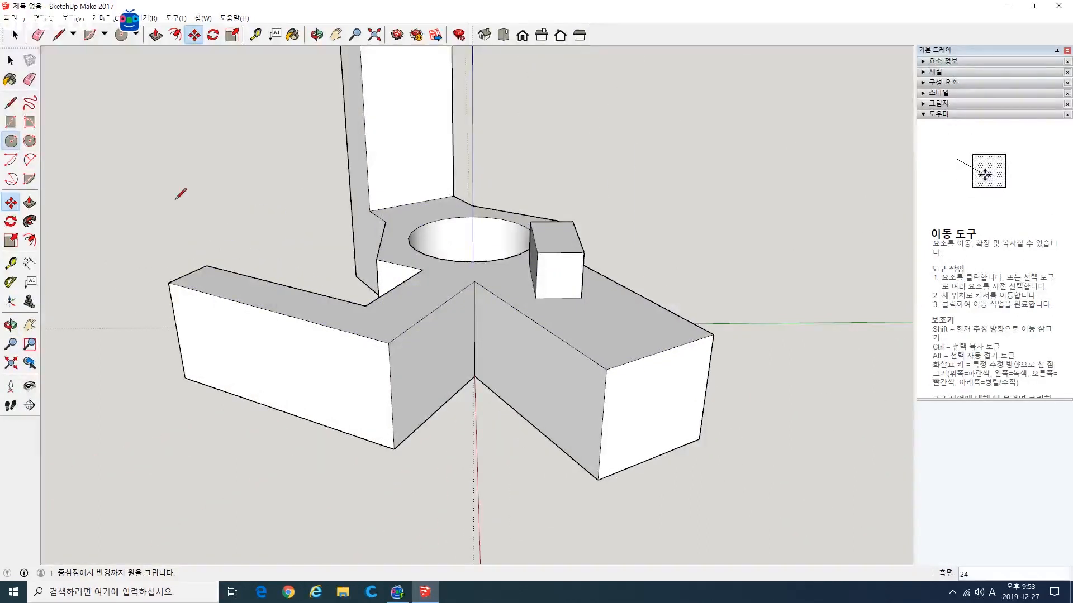
left_click(560, 395)
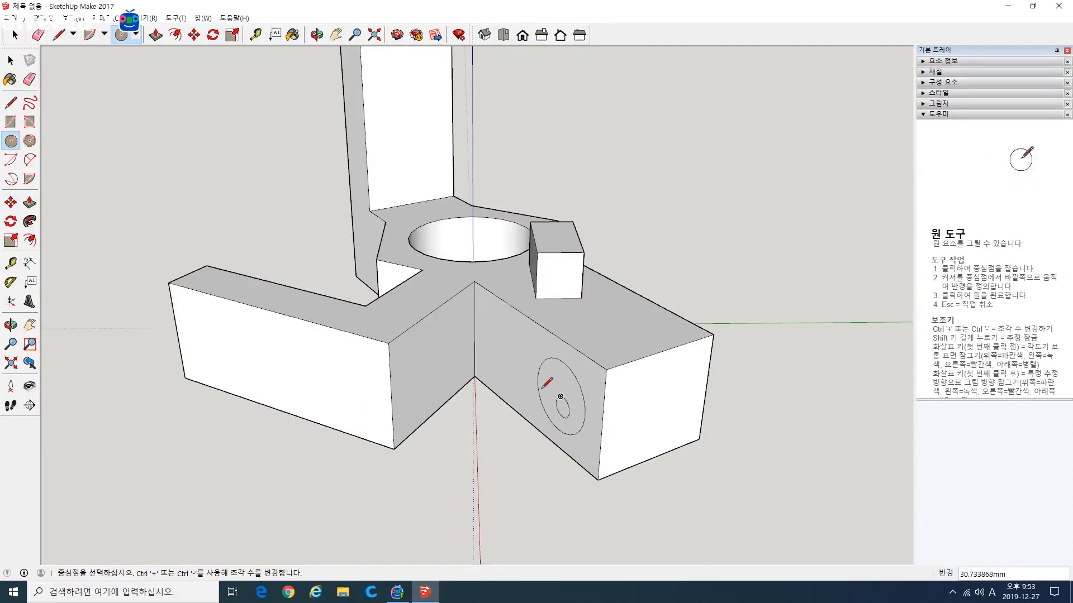
key("Escape")
middle_click_drag(546, 360, 531, 393)
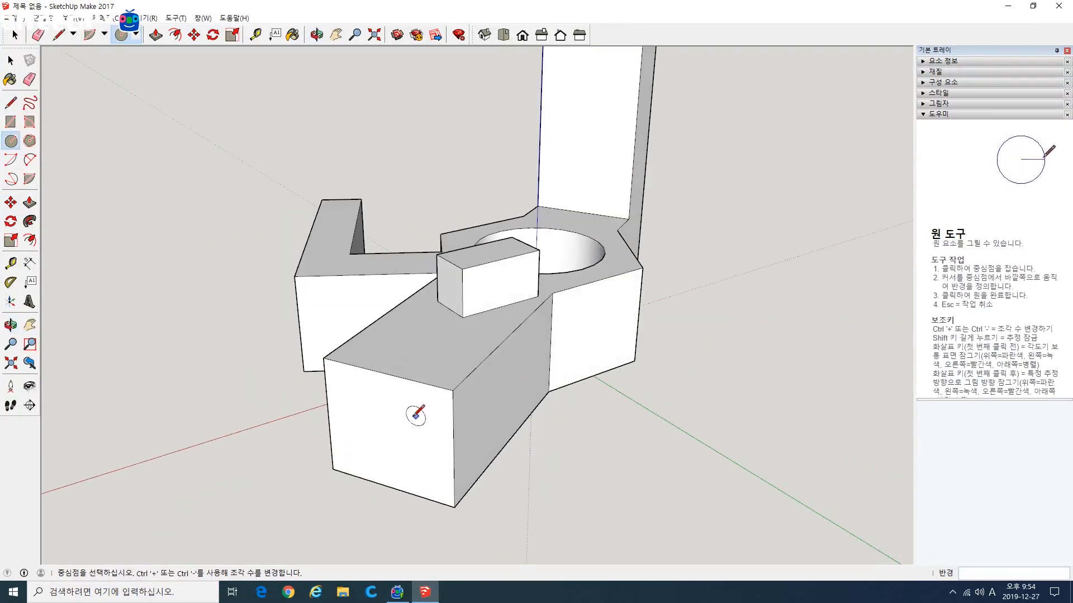
middle_click_drag(416, 414, 687, 434)
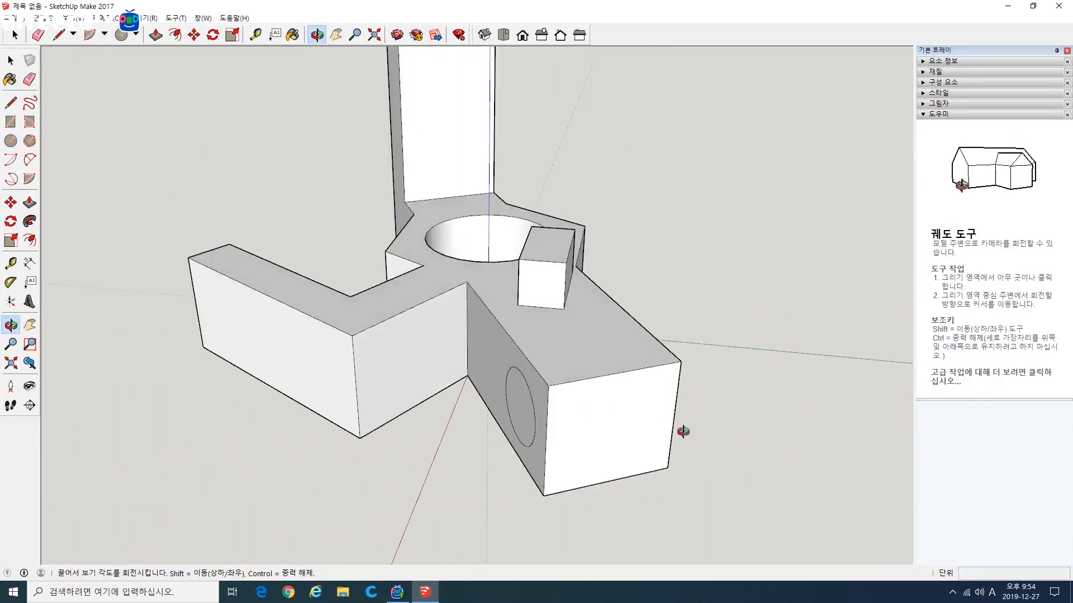
Step: Try pushing the circle about 235 mm through the arm, well past its far side face
left_click(26, 206)
left_click(528, 407)
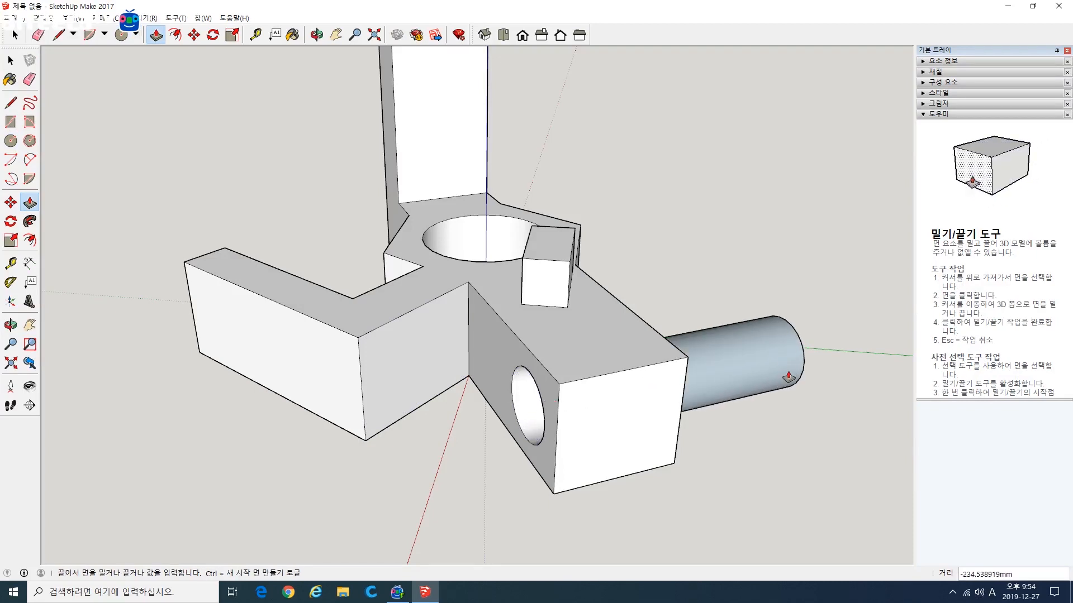
middle_click_drag(789, 378, 455, 328)
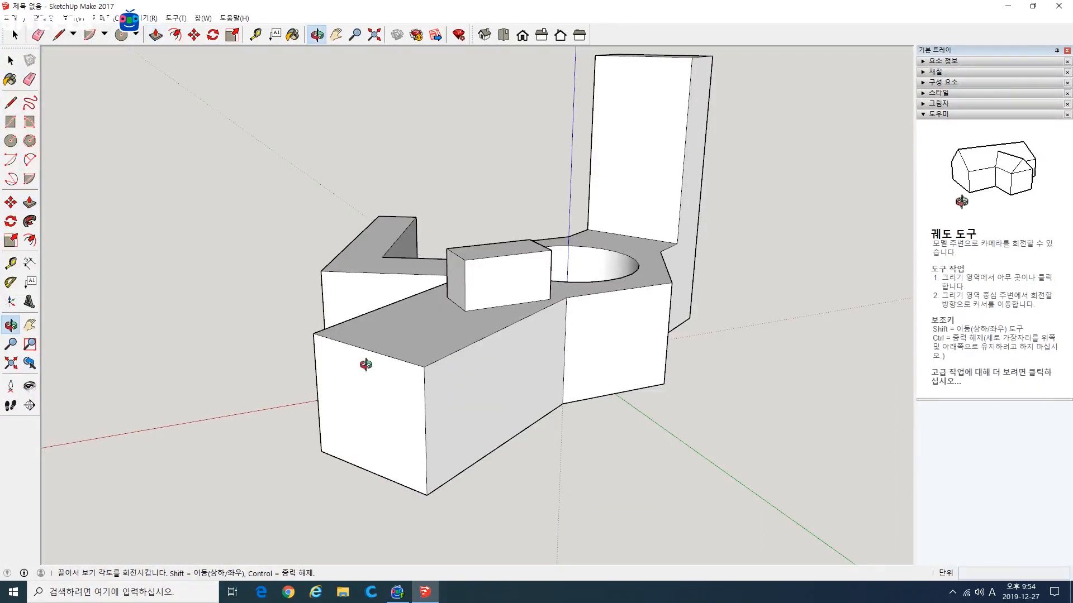
middle_click_drag(299, 367, 616, 435)
Step: Push the circle about 103 mm to the arm's far side face, cutting a round hole through the arm
key("p")
left_click(617, 435)
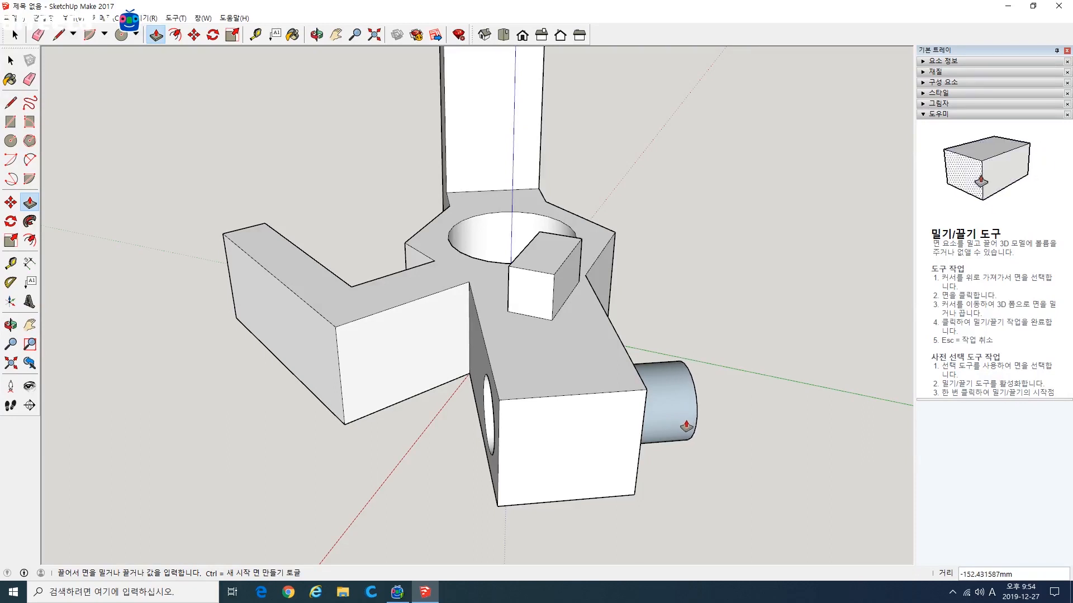
left_click(686, 428)
middle_click_drag(648, 438, 449, 397)
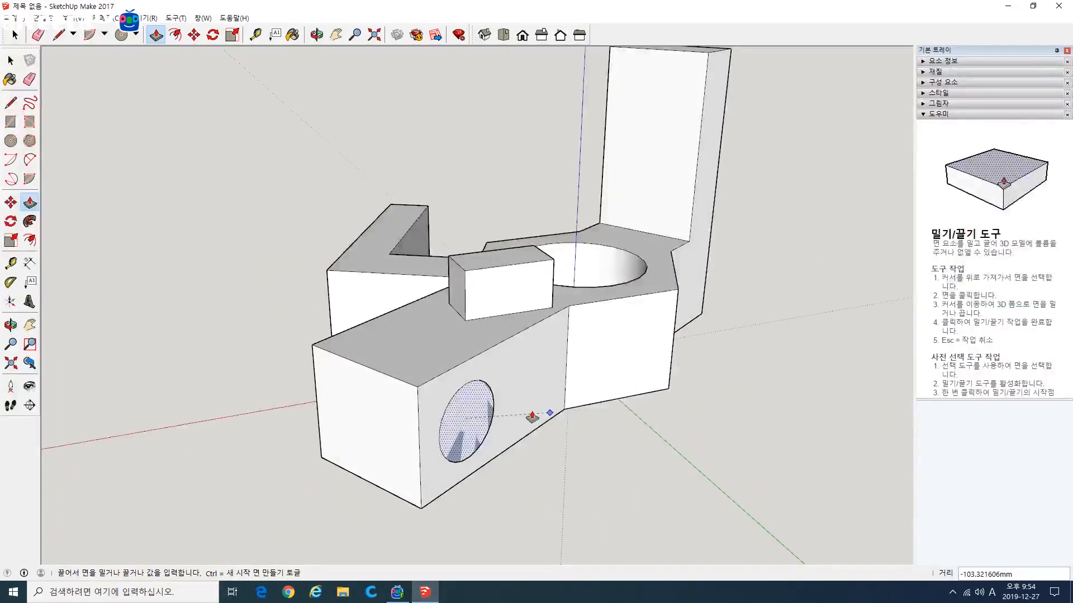
scroll(510, 427, "up", 3)
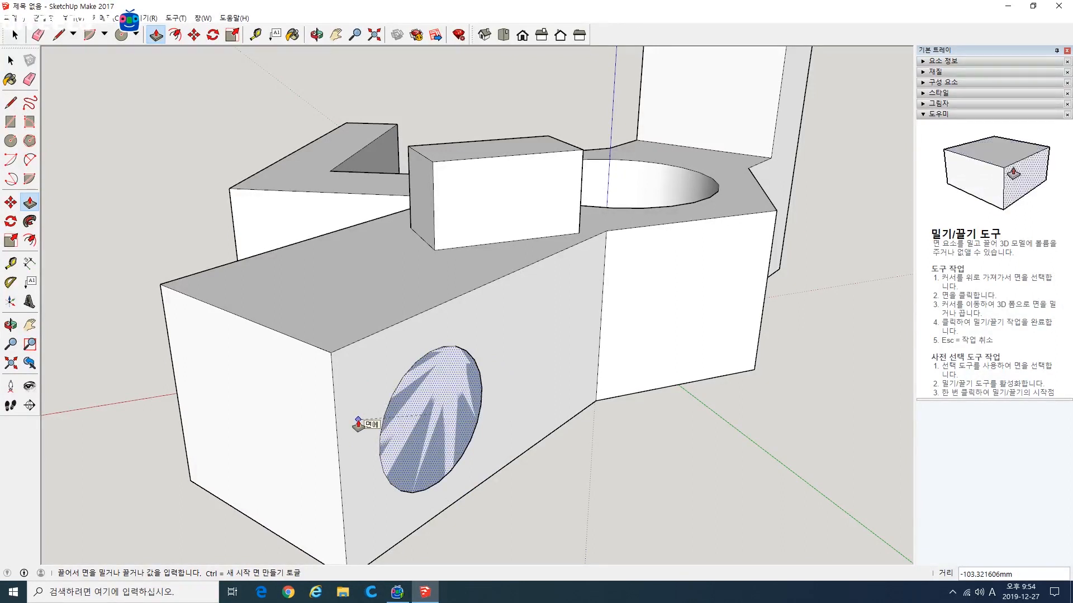
middle_click_drag(591, 443, 456, 463)
scroll(456, 463, "down", 3)
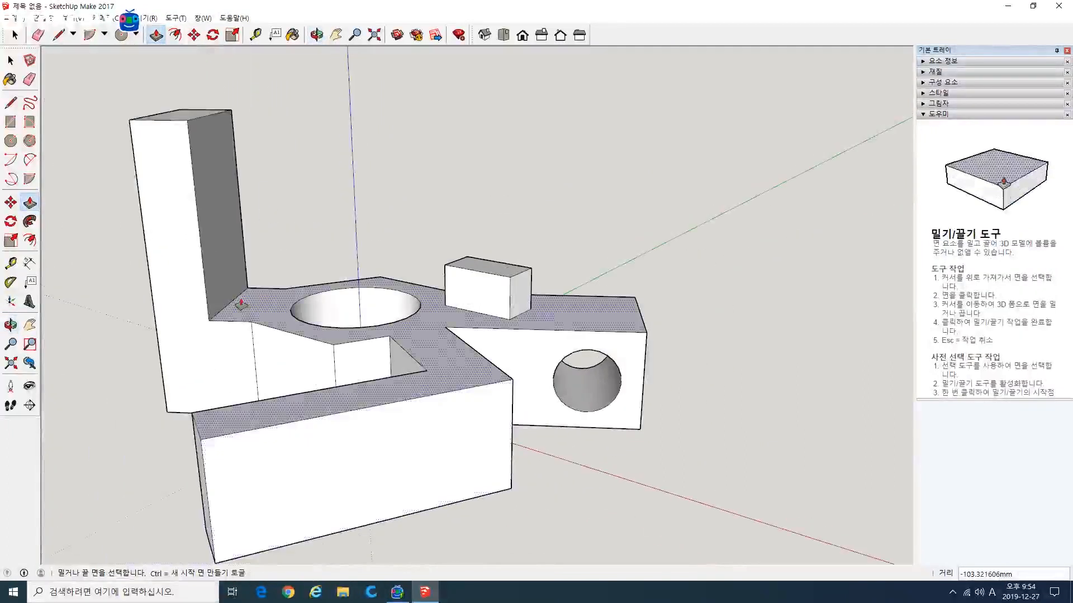
Step: Draw a pentagon on the L-shaped arm's long outer face and push it in about 44 mm, cutting a pentagonal hole
left_click(25, 145)
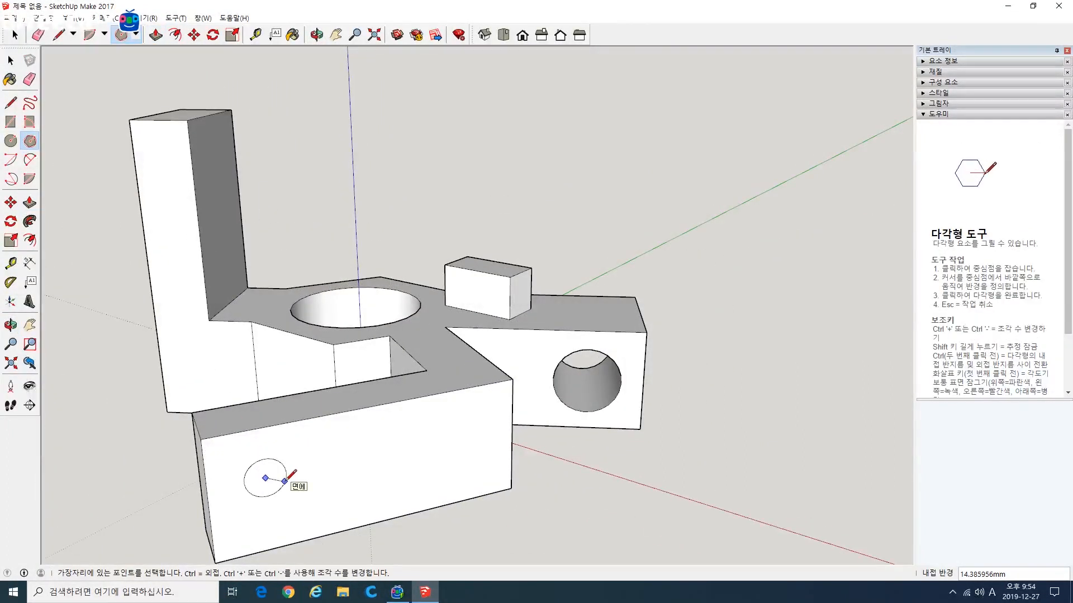
key("Escape")
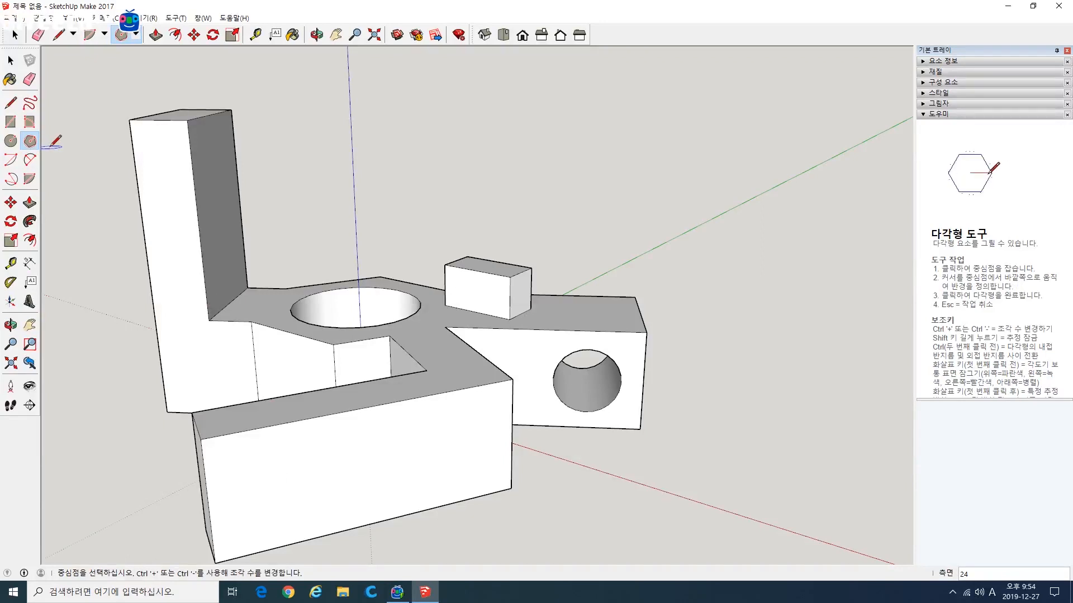
left_click(281, 487)
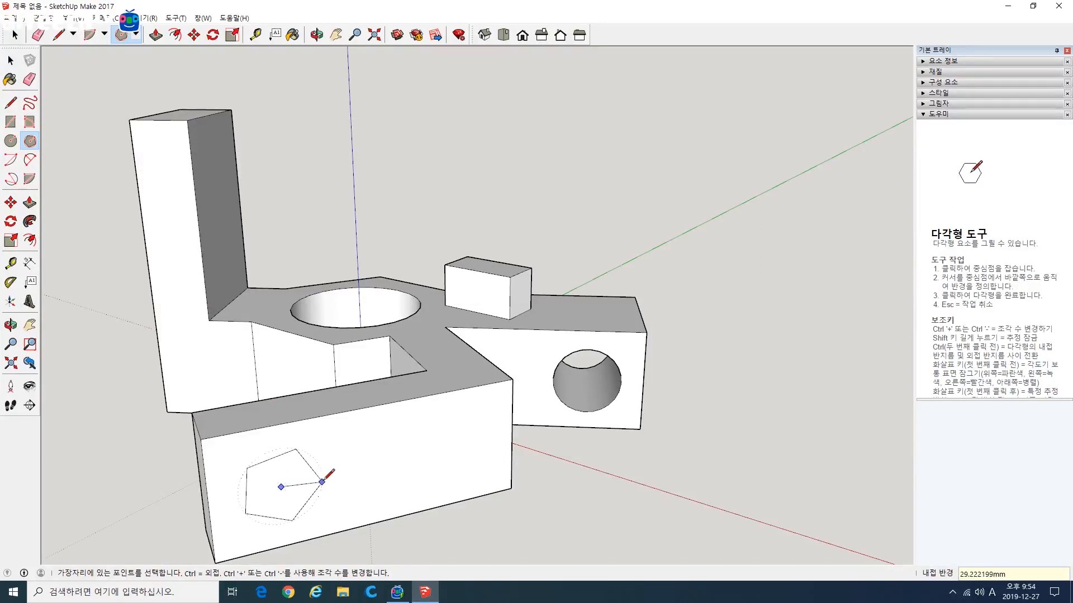
left_click(330, 483)
key("p")
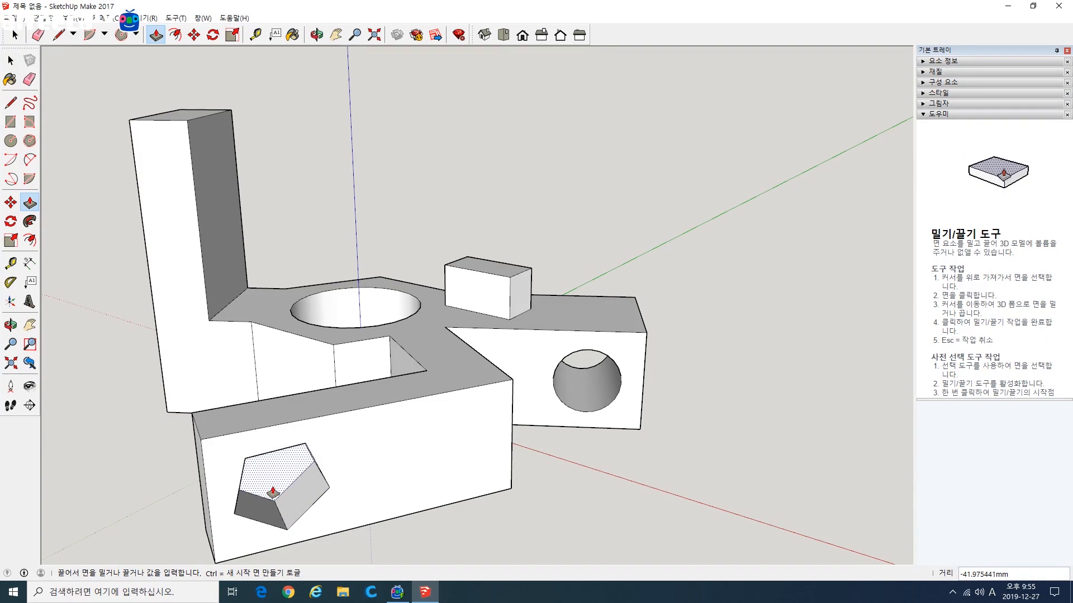
middle_click_drag(263, 473, 337, 455)
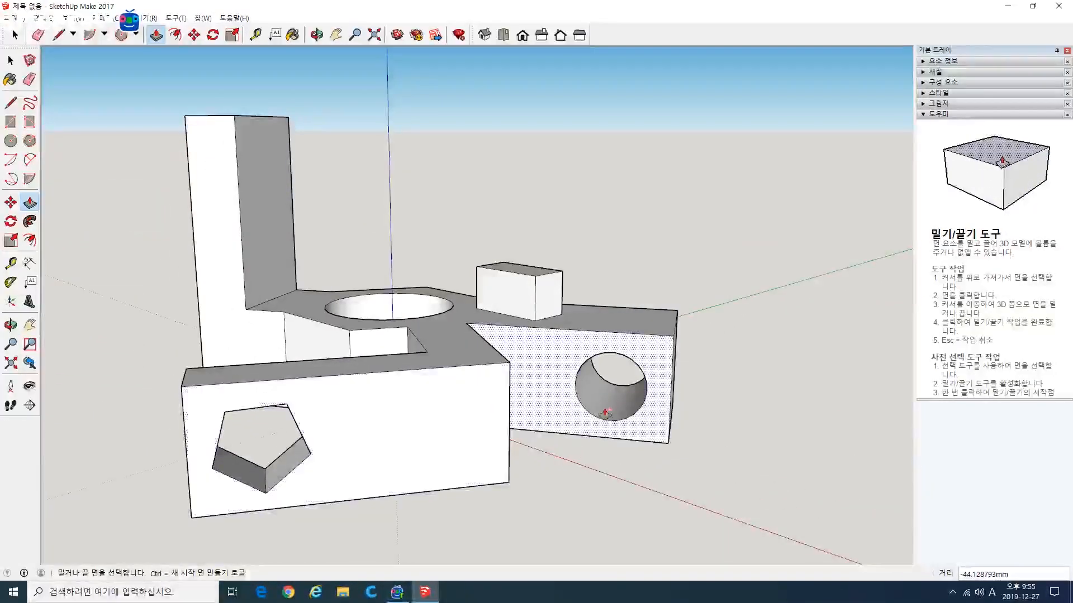
Step: Draw a diagonal line about 24 mm long across the upper outer corner of the side face with the round hole
middle_click_drag(608, 411, 429, 408)
scroll(594, 397, "up", 3)
middle_click_drag(637, 401, 551, 384)
scroll(526, 402, "up", 3)
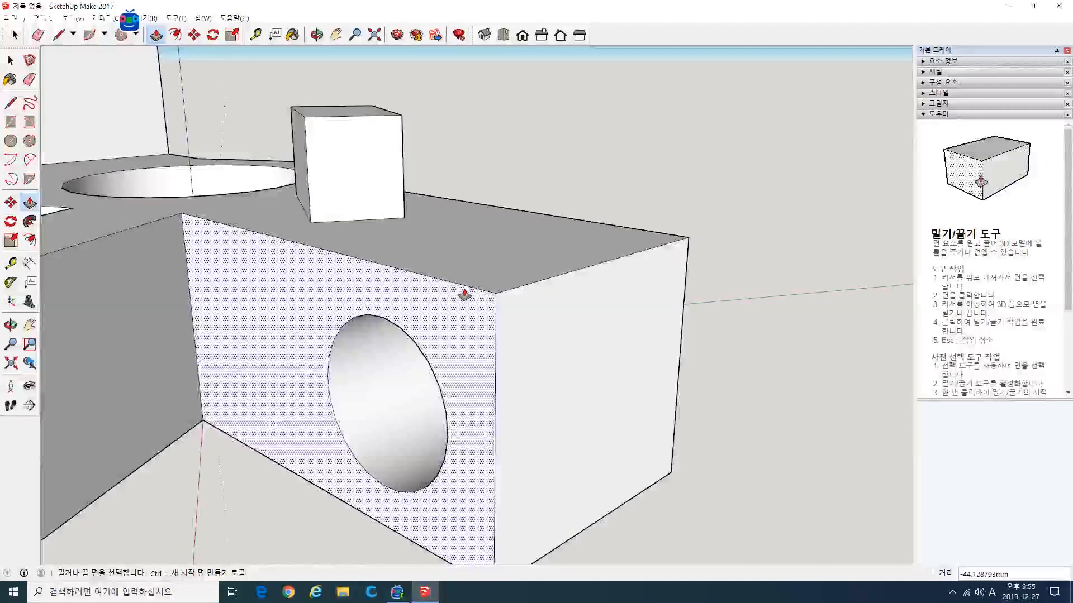
left_click(10, 104)
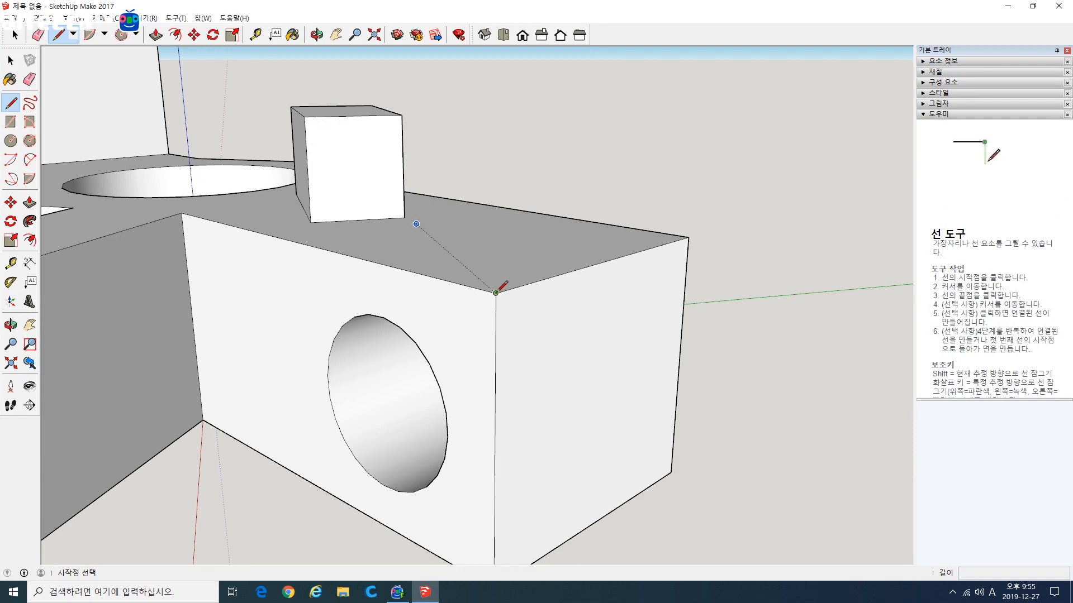
left_click(453, 282)
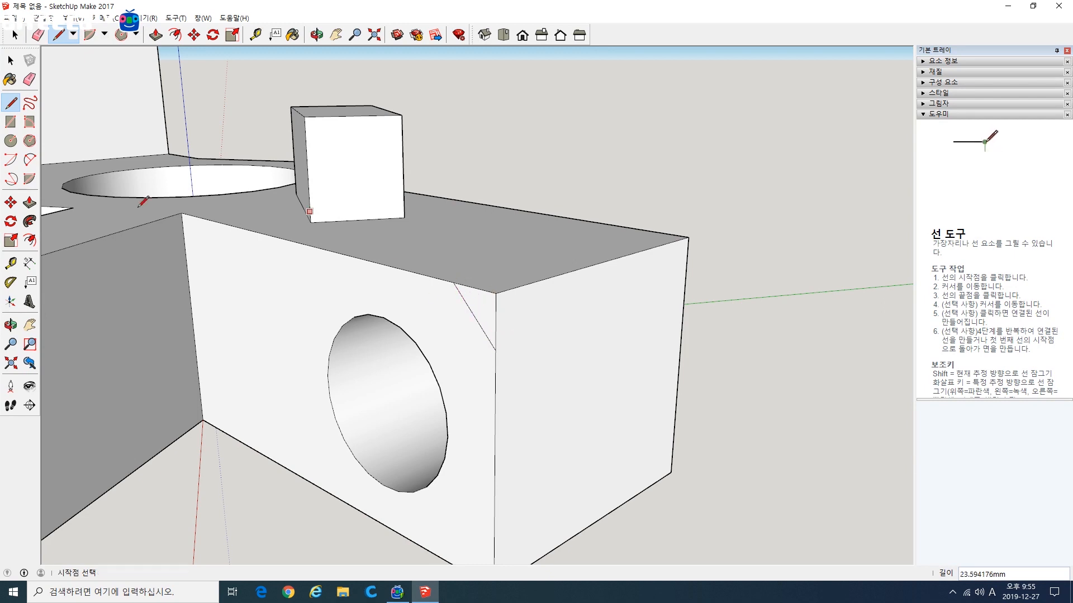
Step: Push the corner triangle about 103 mm through the arm to chamfer its upper end edge, and erase the leftover line
left_click(30, 202)
left_click(489, 307)
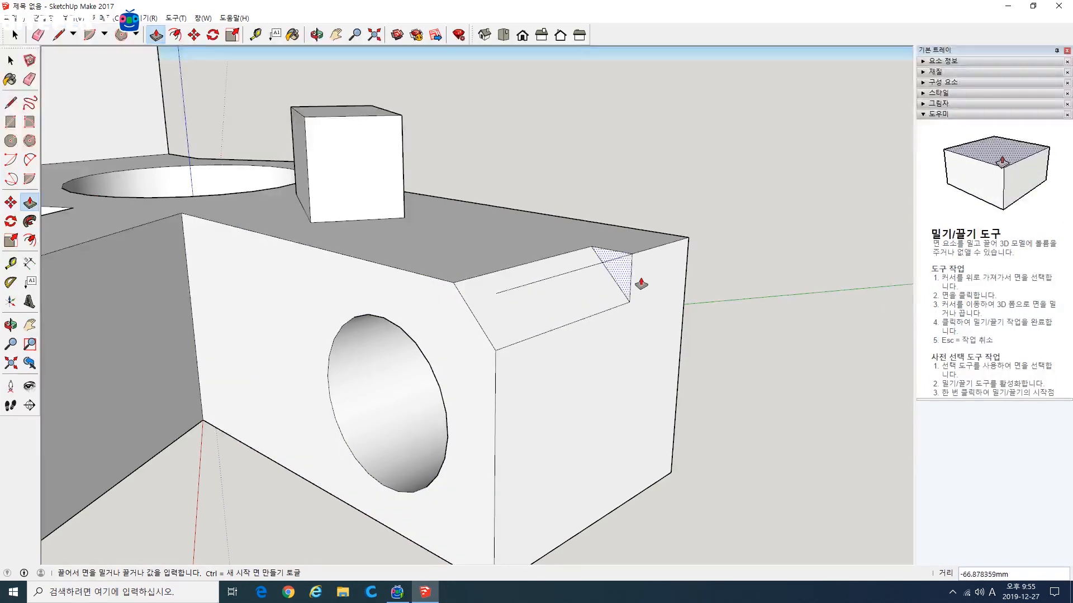
left_click(685, 273)
key("space")
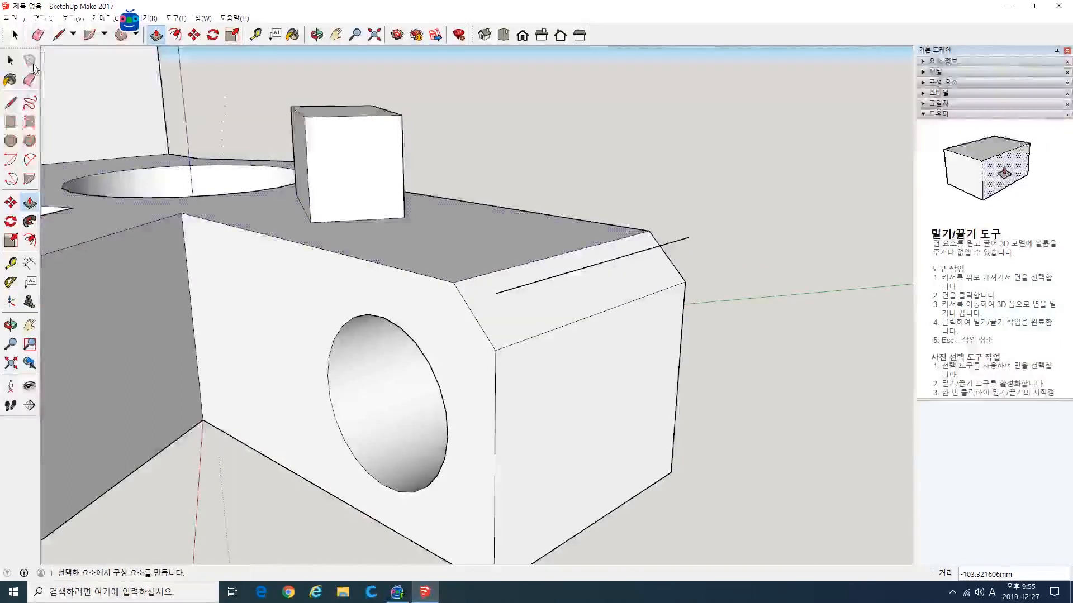
Step: Draw a two-point arc of about 19 mm radius across the upper outer corner of the face with the pentagonal hole
middle_click_drag(639, 280, 711, 326)
left_click(29, 160)
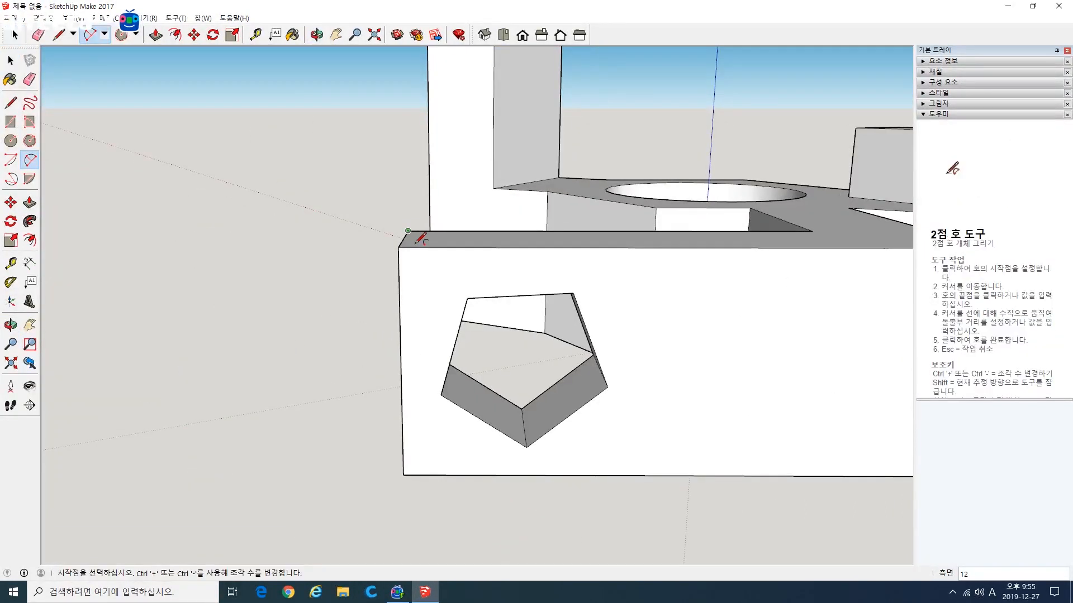
left_click(448, 246)
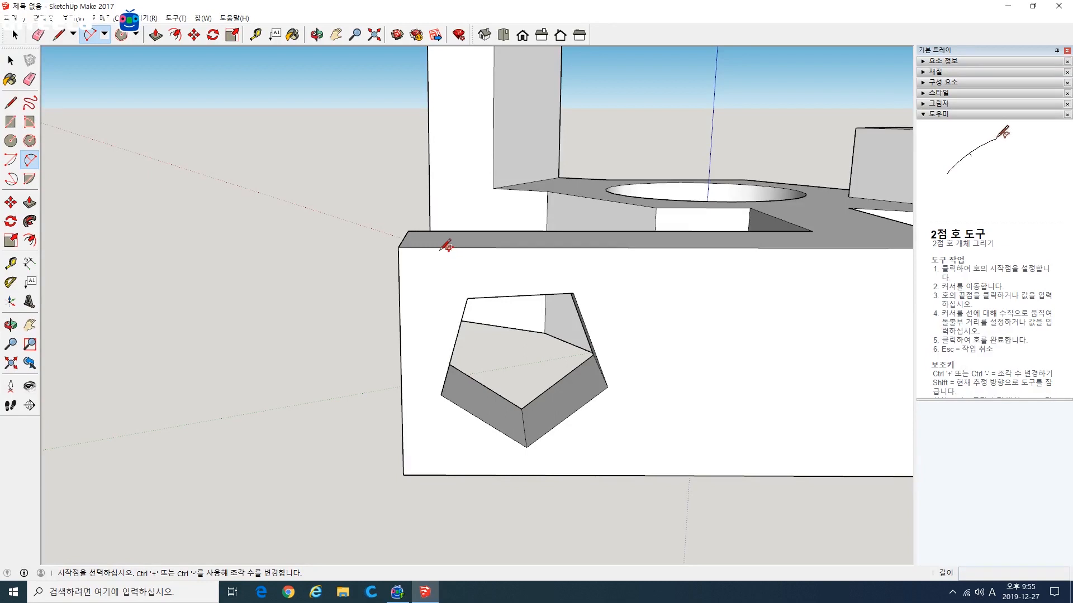
left_click(400, 296)
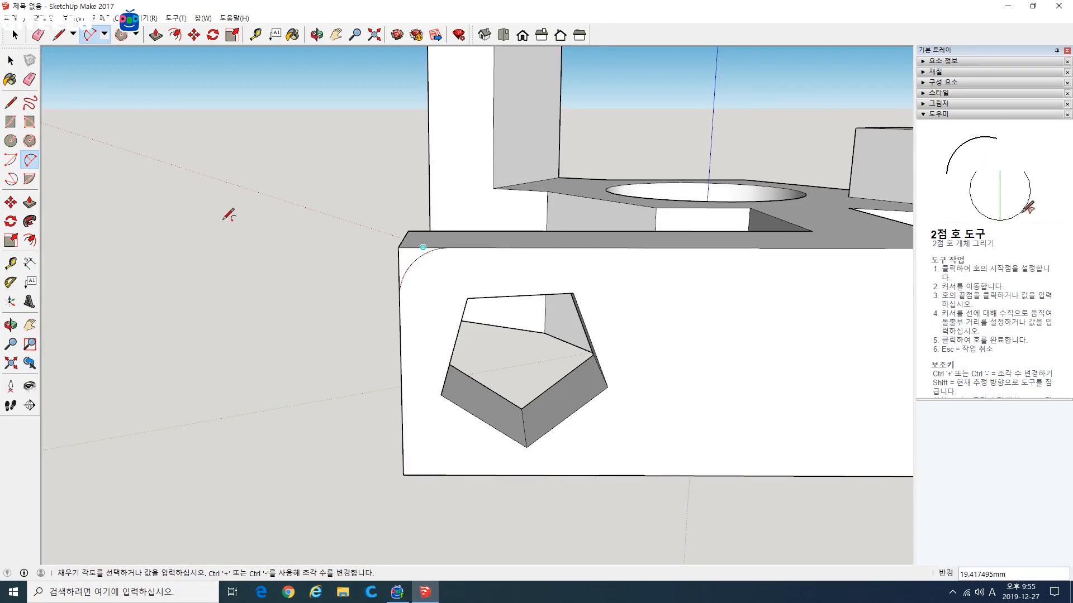
Step: Push the small area outside the arc about 44 mm through the arm's thickness, rounding its upper corner
left_click(29, 203)
middle_click_drag(194, 277, 335, 312)
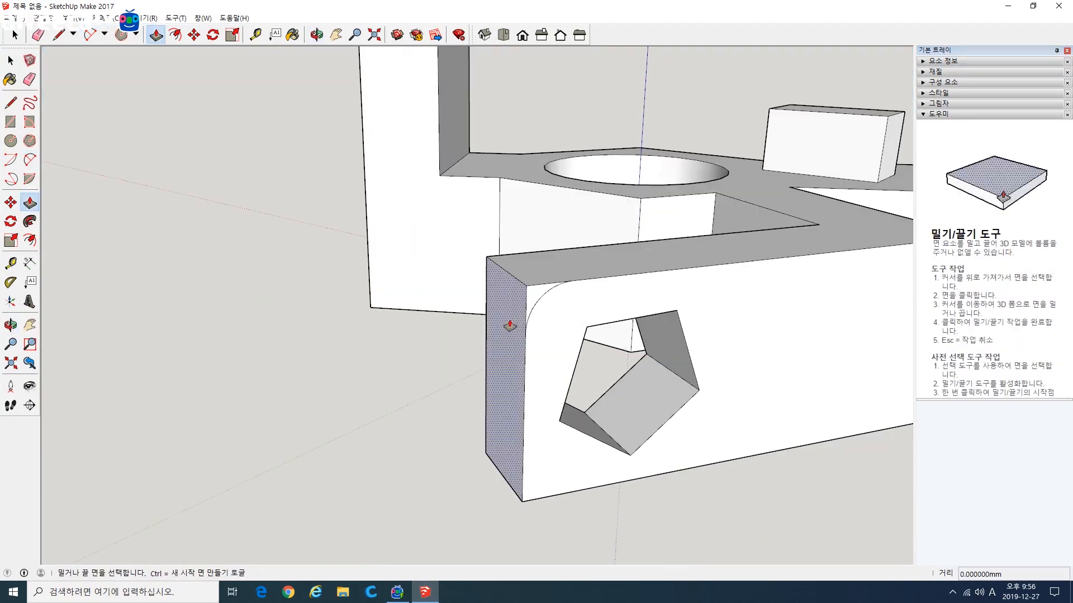
left_click(532, 303)
left_click(488, 275)
scroll(584, 312, "down", 3)
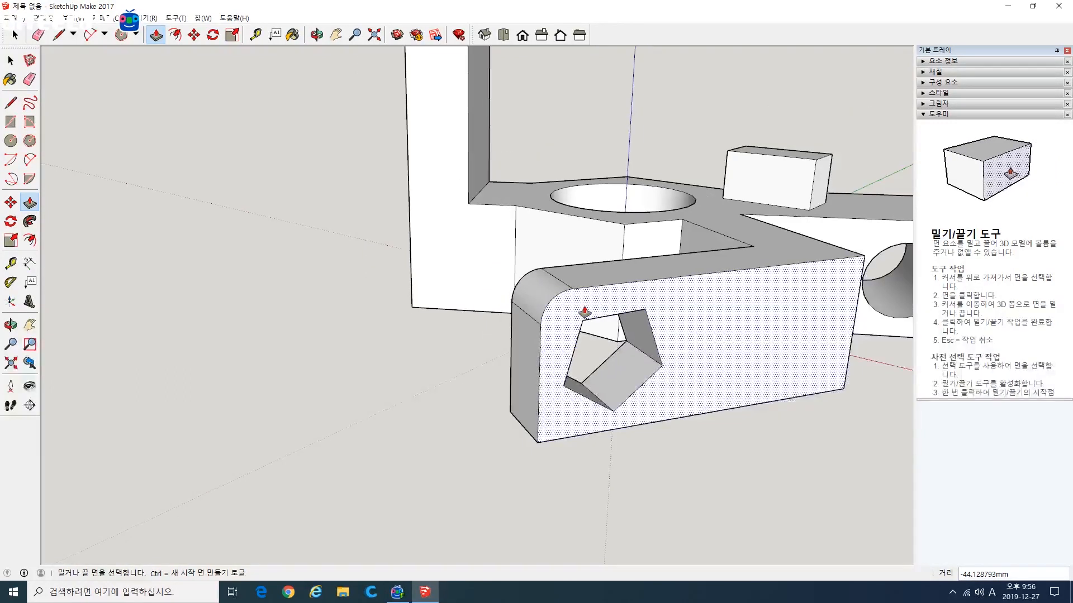
middle_click_drag(657, 308, 282, 352)
middle_click_drag(665, 292, 718, 271)
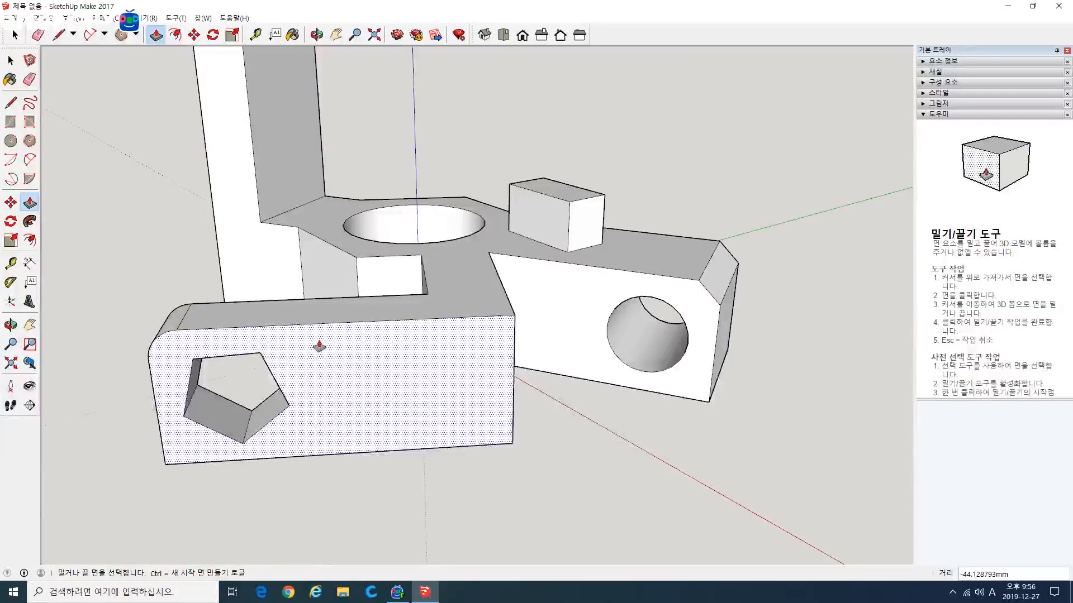
middle_click_drag(319, 347, 616, 354)
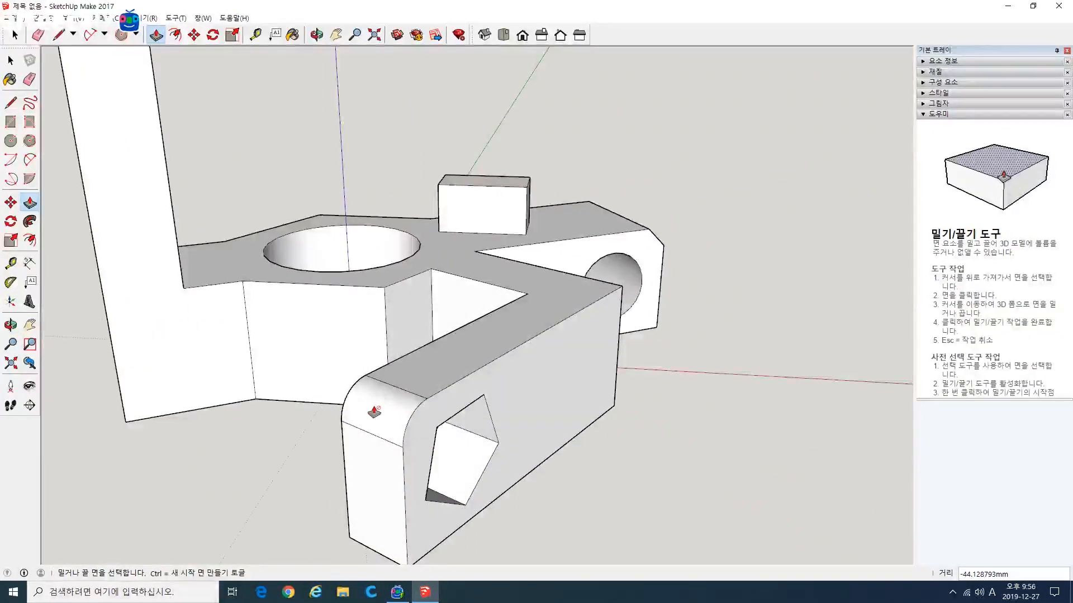
middle_click_drag(376, 408, 507, 411)
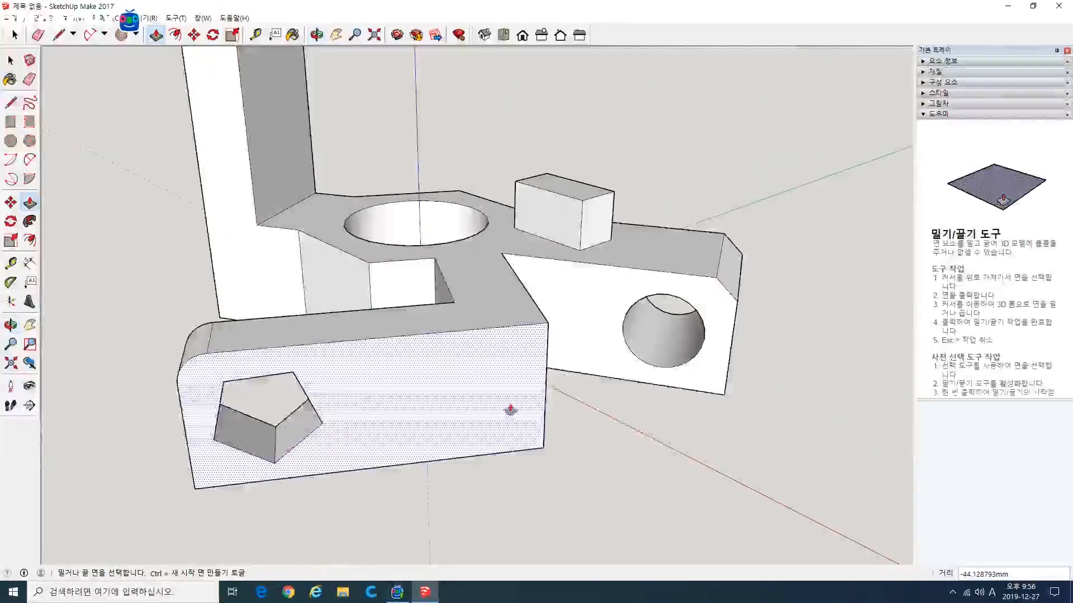
middle_click_drag(637, 415, 581, 430)
key("p")
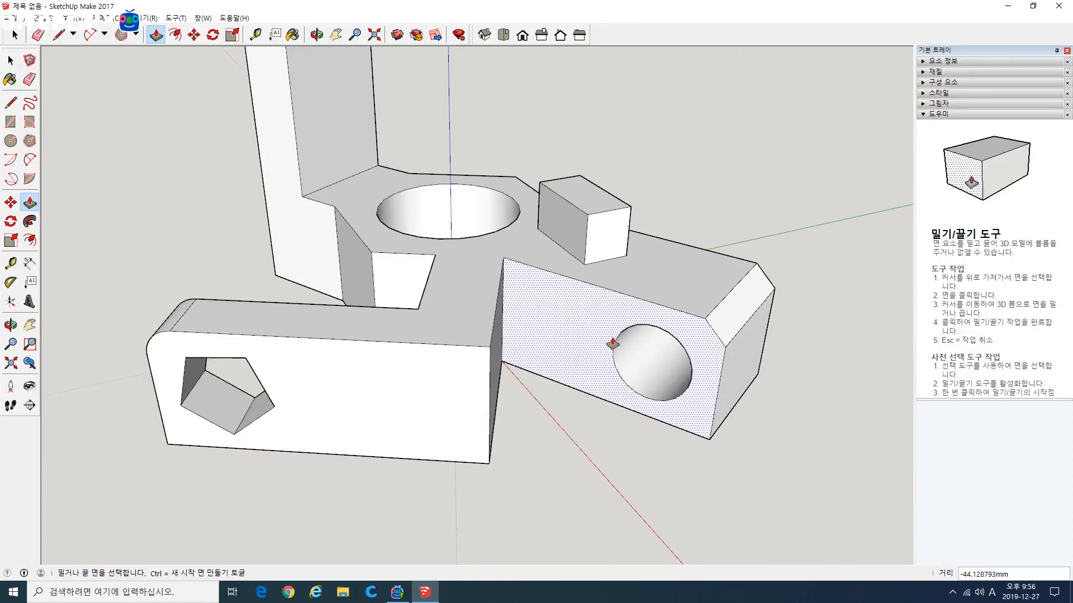
scroll(574, 394, "down", 5)
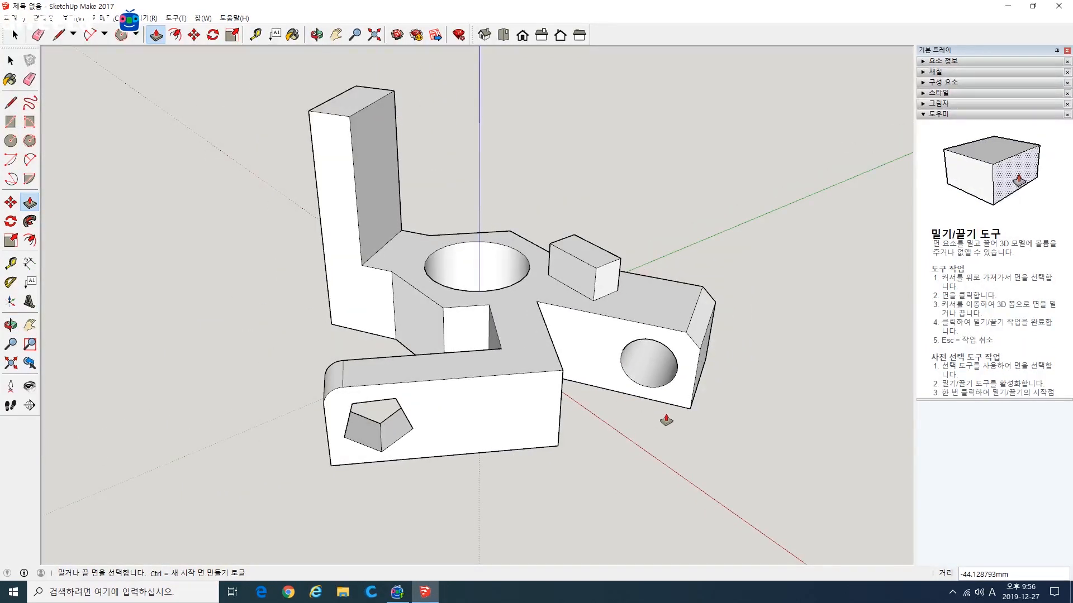
Step: Draw a rectangle of about 365 by 299 mm on the ground beside the arm with the round hole
middle_click_drag(688, 426, 378, 399)
scroll(577, 376, "up", 2)
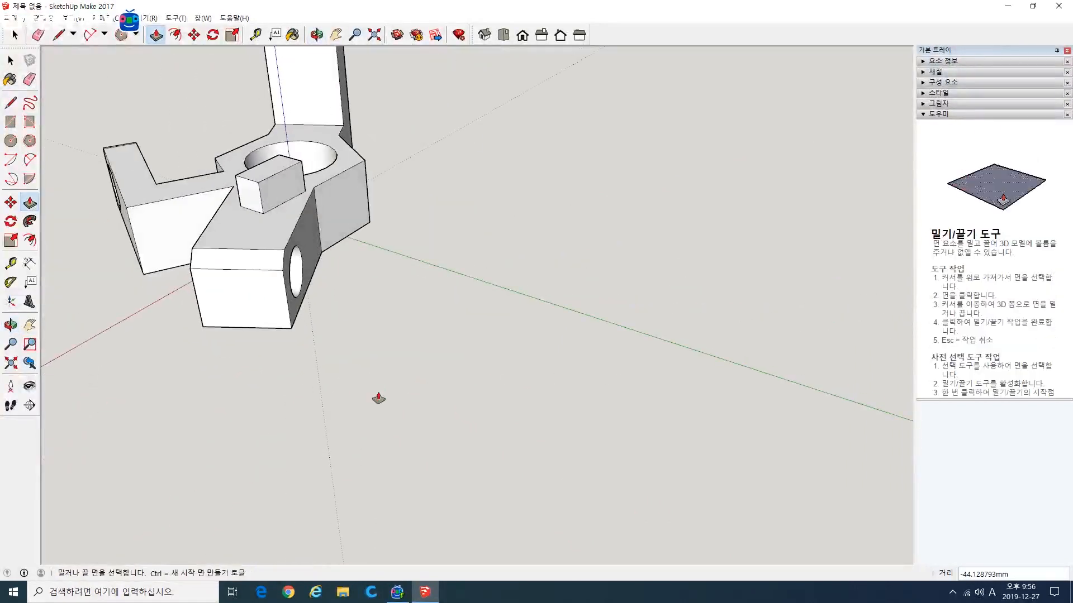
left_click(11, 122)
left_click(468, 227)
left_click(521, 445)
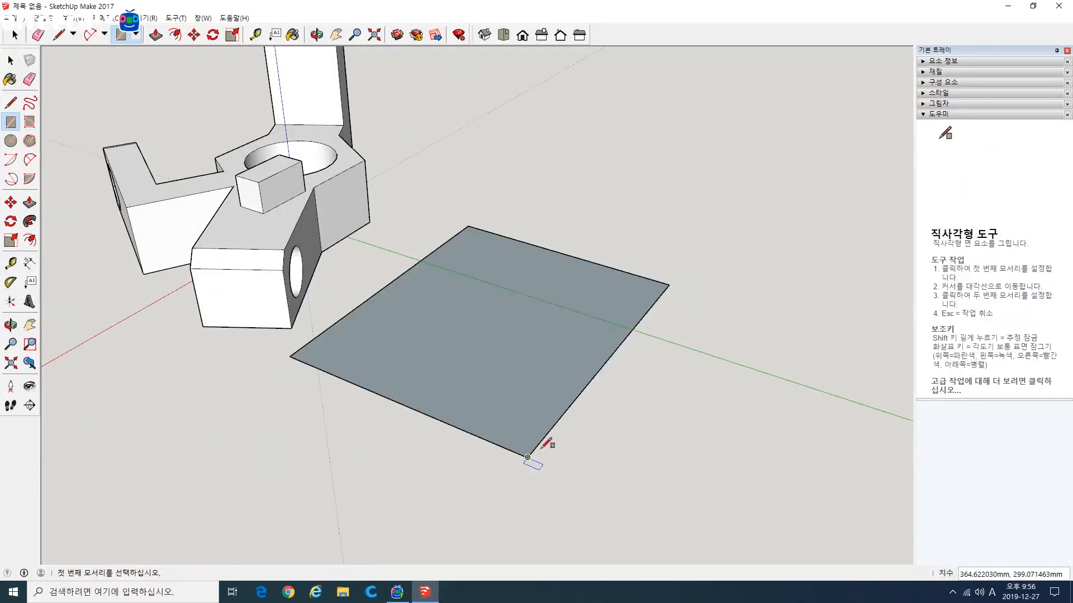
Step: Draw a line about 299 mm long across the rectangle, parallel to its shorter sides, dividing it into two unequal faces
middle_click_drag(482, 439, 581, 419)
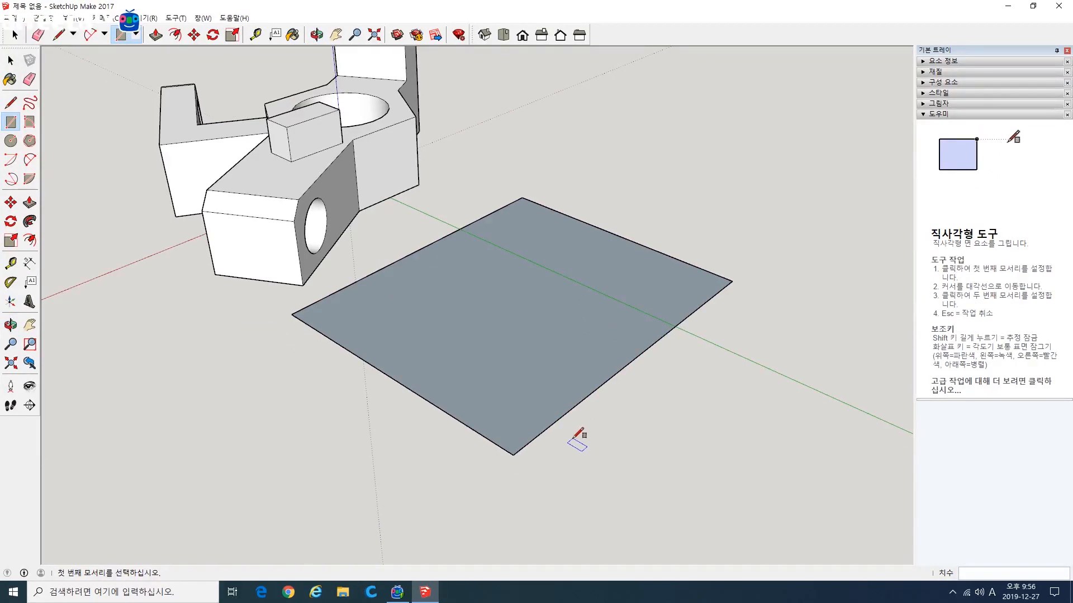
left_click(11, 102)
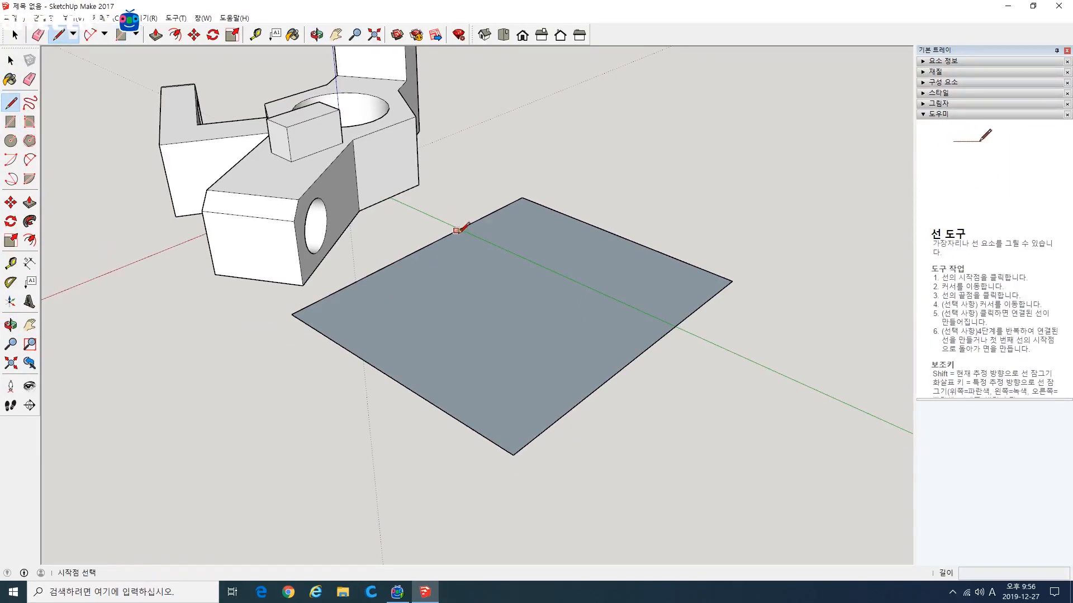
left_click(603, 384)
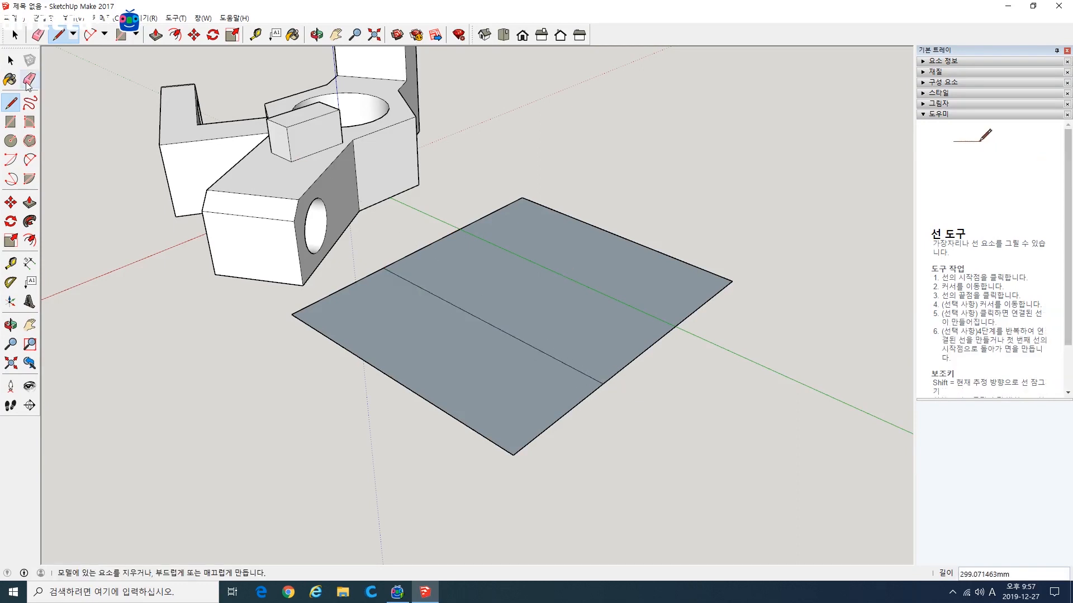
Step: Select the two faces of the divided rectangle in turn to check that they are separate, and clear the selection
key("space")
left_click(452, 323)
left_click(478, 285)
left_click(458, 335)
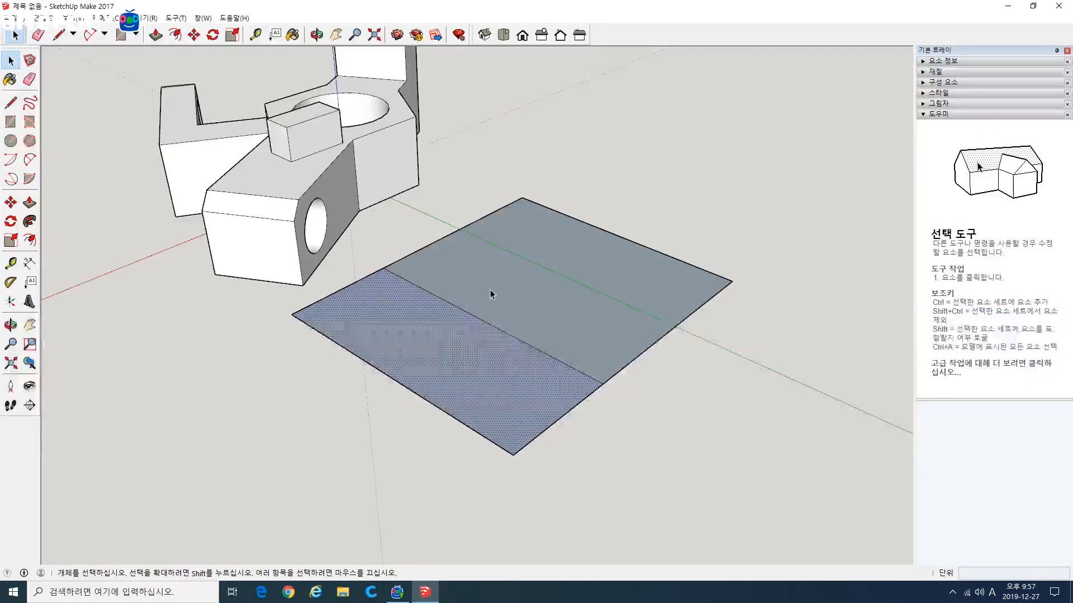
left_click(491, 292)
left_click(446, 350)
left_click(513, 315)
left_click(241, 318)
Step: Pull the larger part of the divided rectangle up about 108 mm
left_click(30, 202)
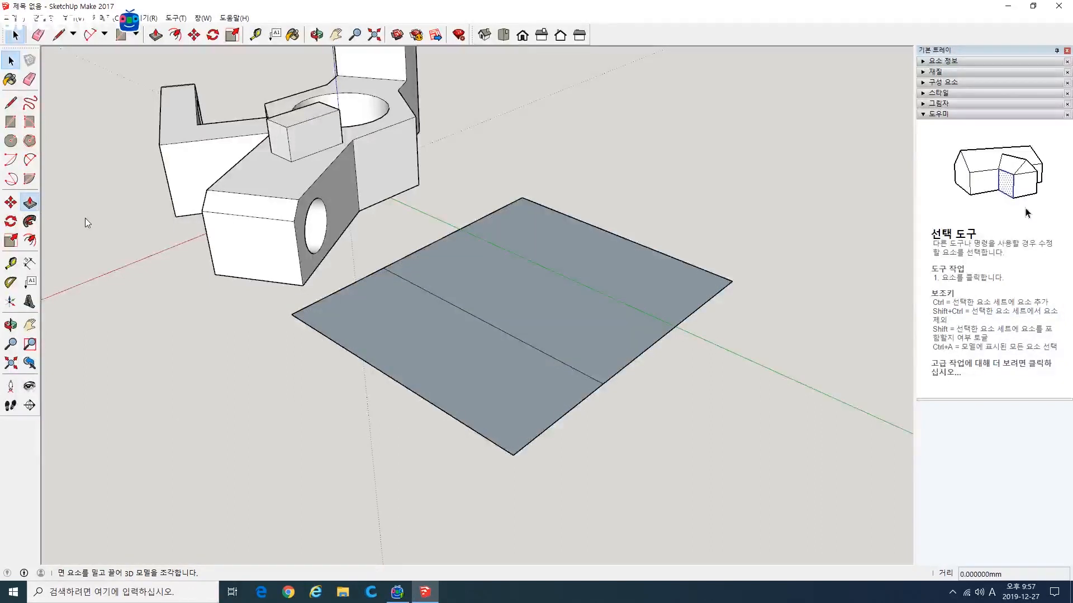
left_click(510, 321)
left_click(512, 232)
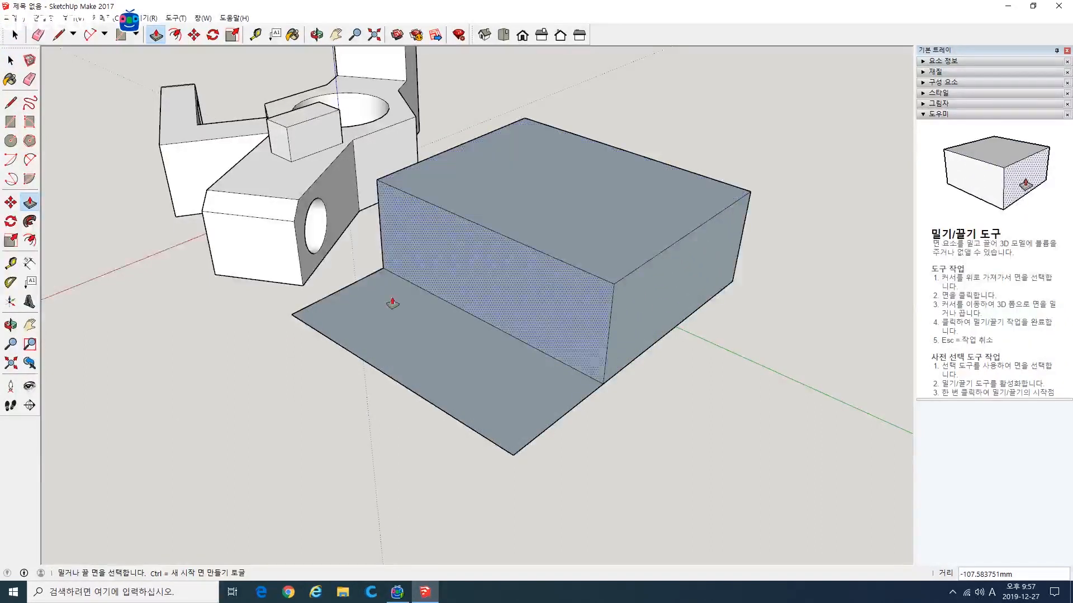
Step: Examine the raised block and the flat strip beside it from above and from underneath
middle_click_drag(142, 317, 354, 259)
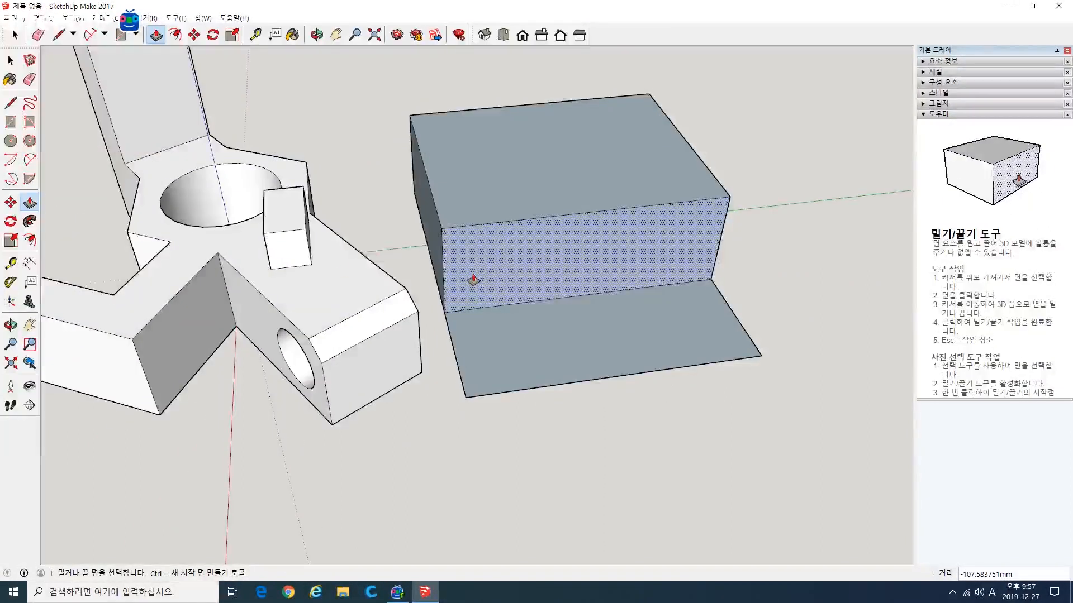
middle_click_drag(424, 293, 494, 277)
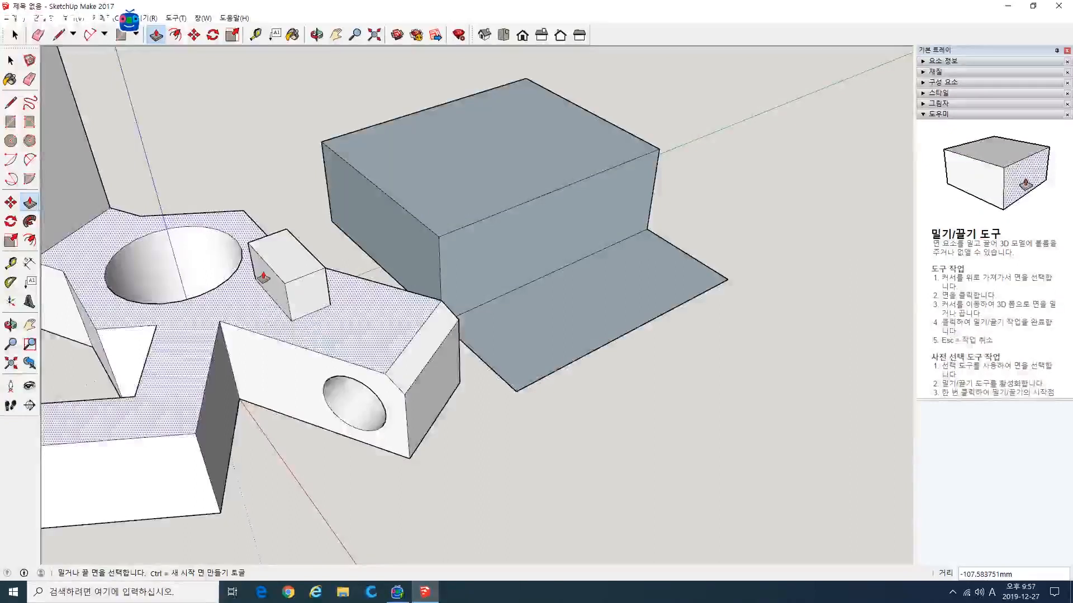
middle_click_drag(557, 390, 323, 266)
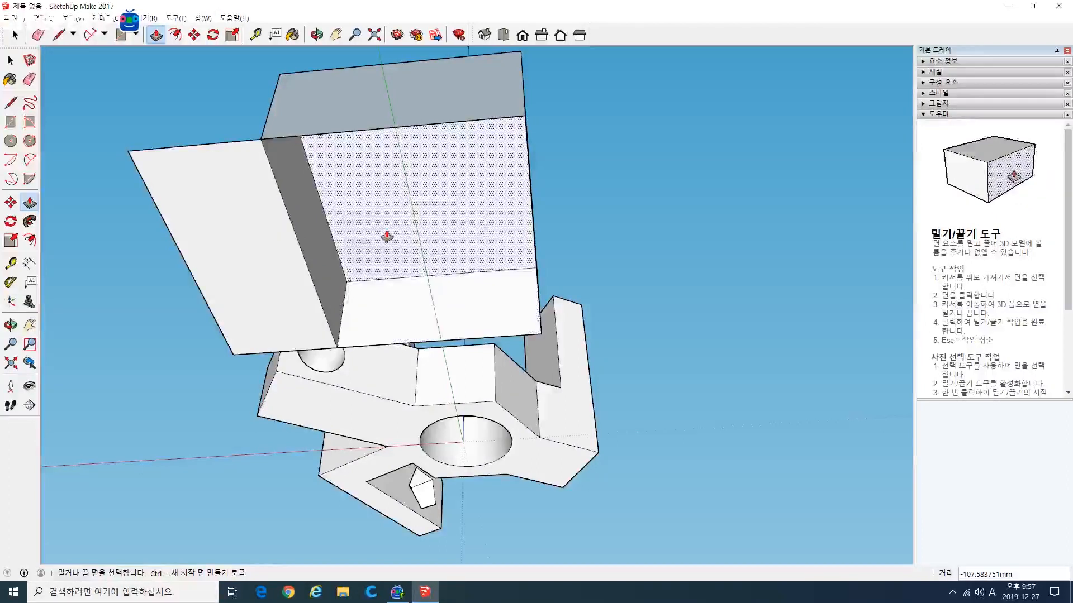
middle_click_drag(430, 316, 416, 229)
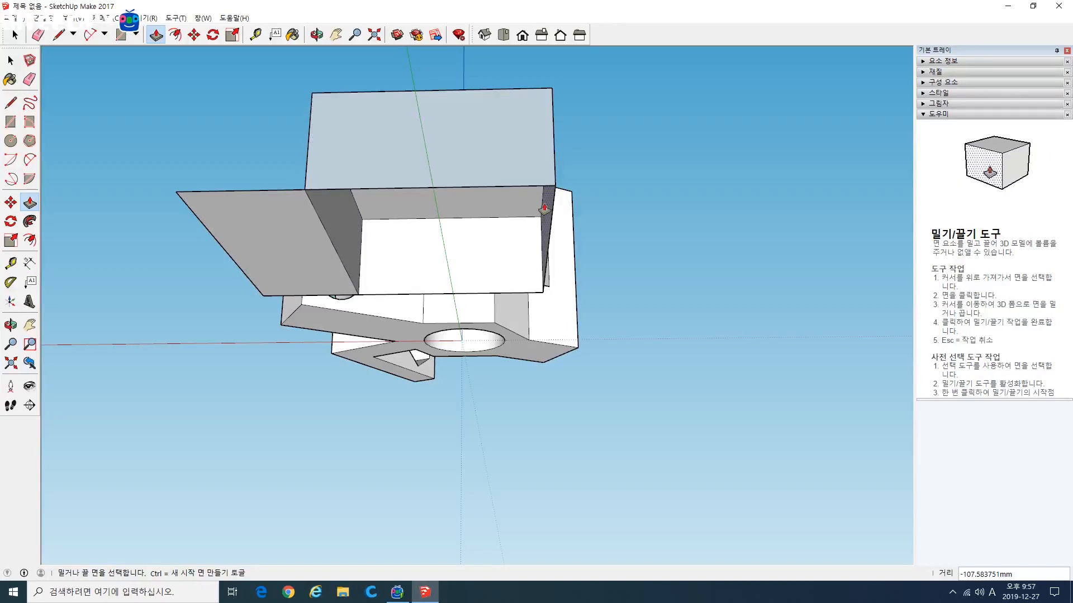
middle_click_drag(384, 240, 437, 342)
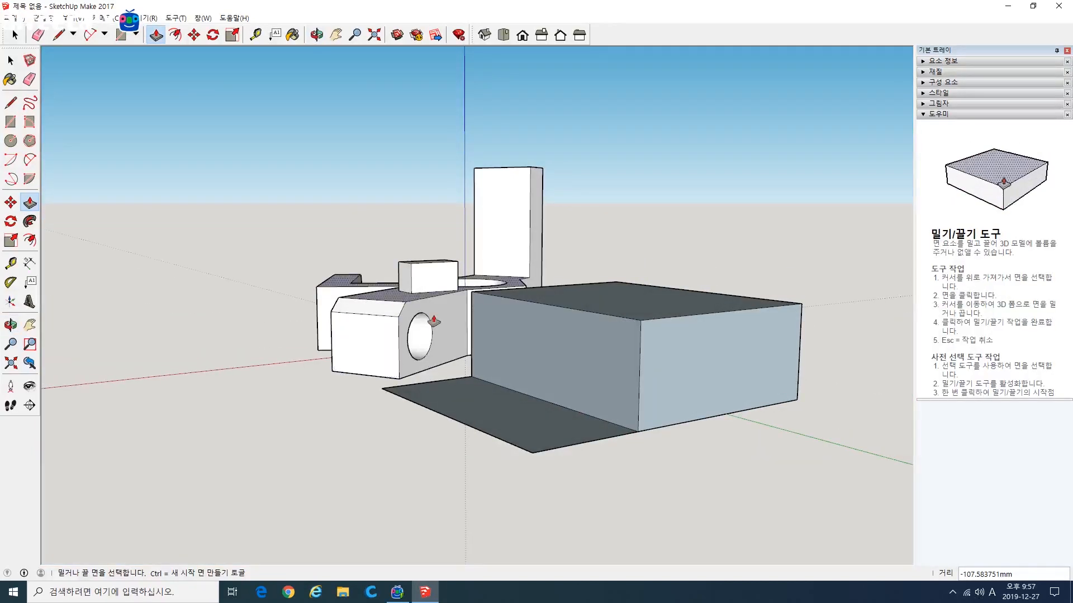
middle_click_drag(568, 360, 572, 422)
Step: Undo the pull of the larger part and remove the dividing line from the rectangle
key("ctrl+z")
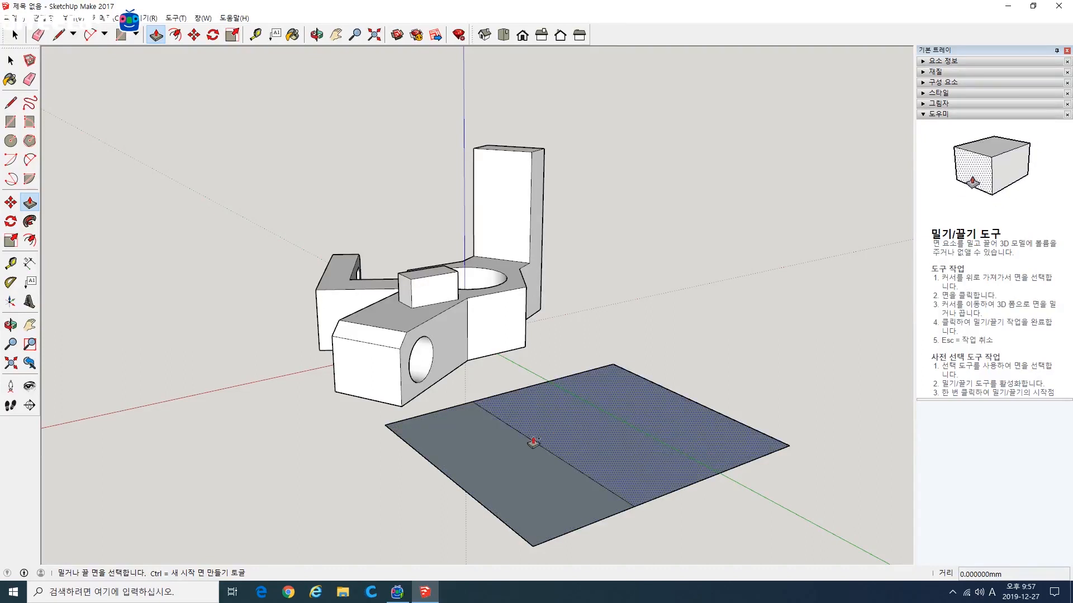
key("space")
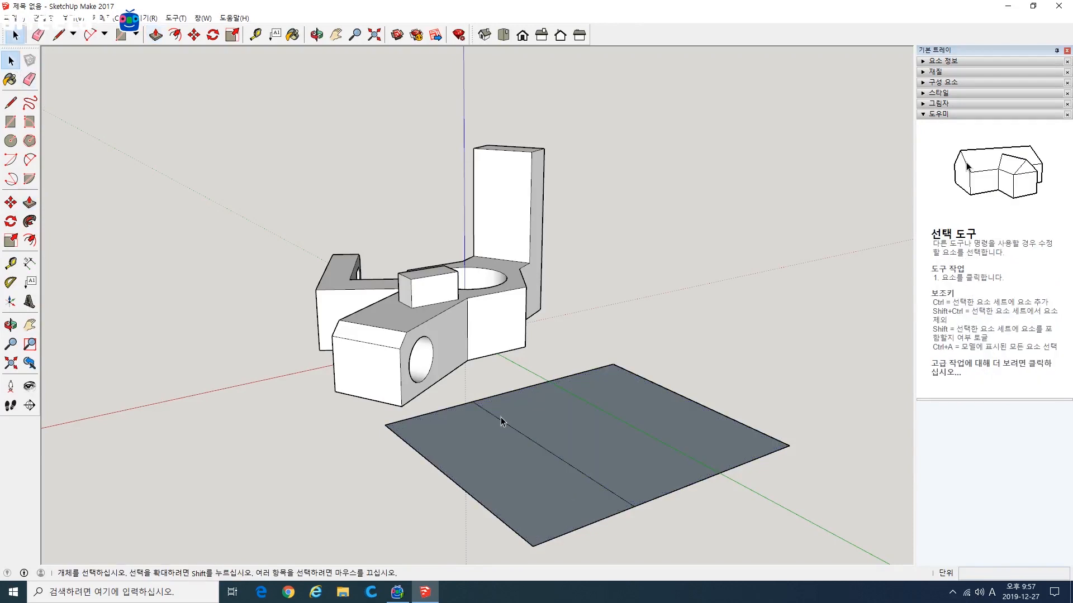
Step: Pull the whole rectangle up about 107 mm into a solid block
left_click(30, 202)
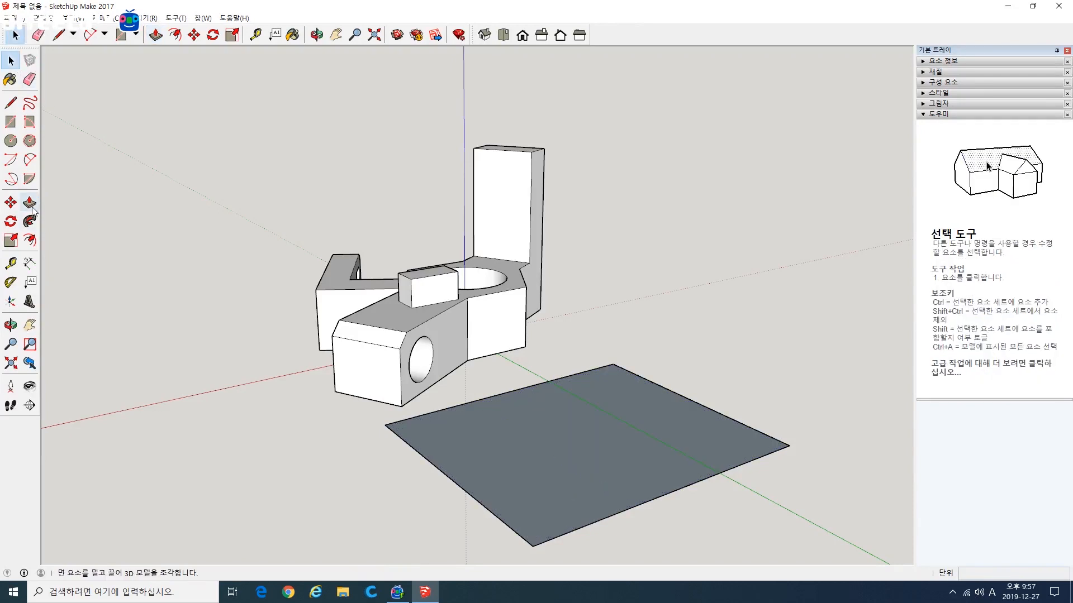
left_click(551, 454)
left_click(685, 383)
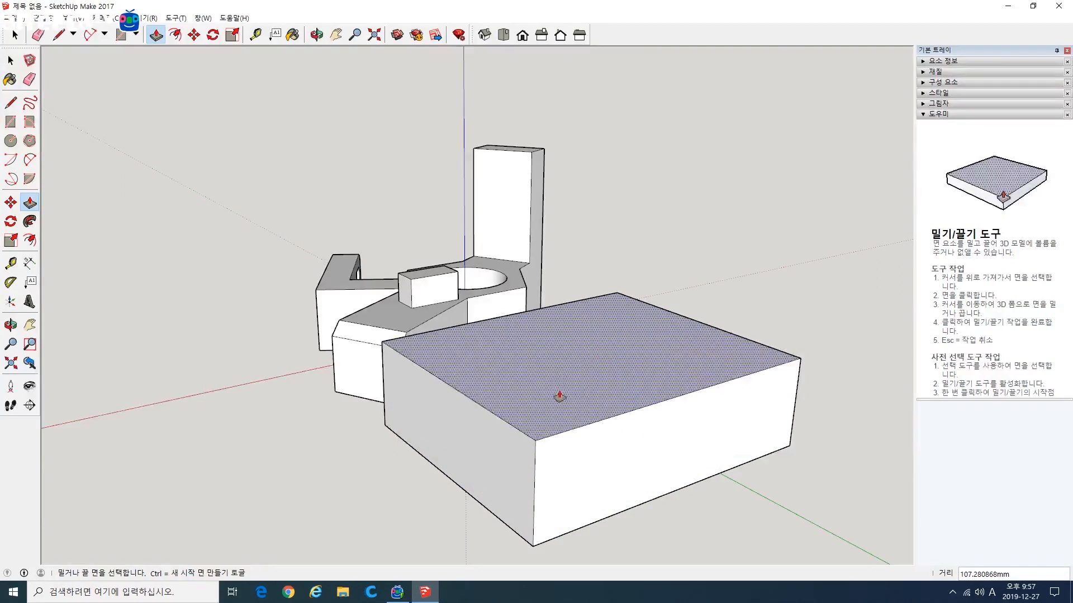
Step: Divide the block's top face with a line about 300 mm long and pull the rear part up about 71 mm
key("l")
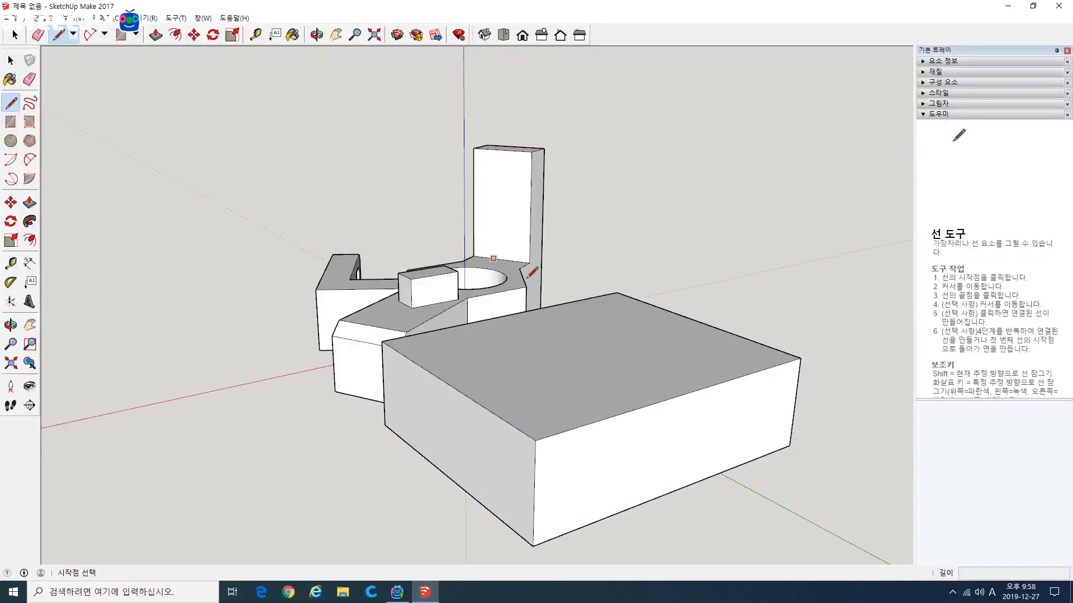
left_click(510, 314)
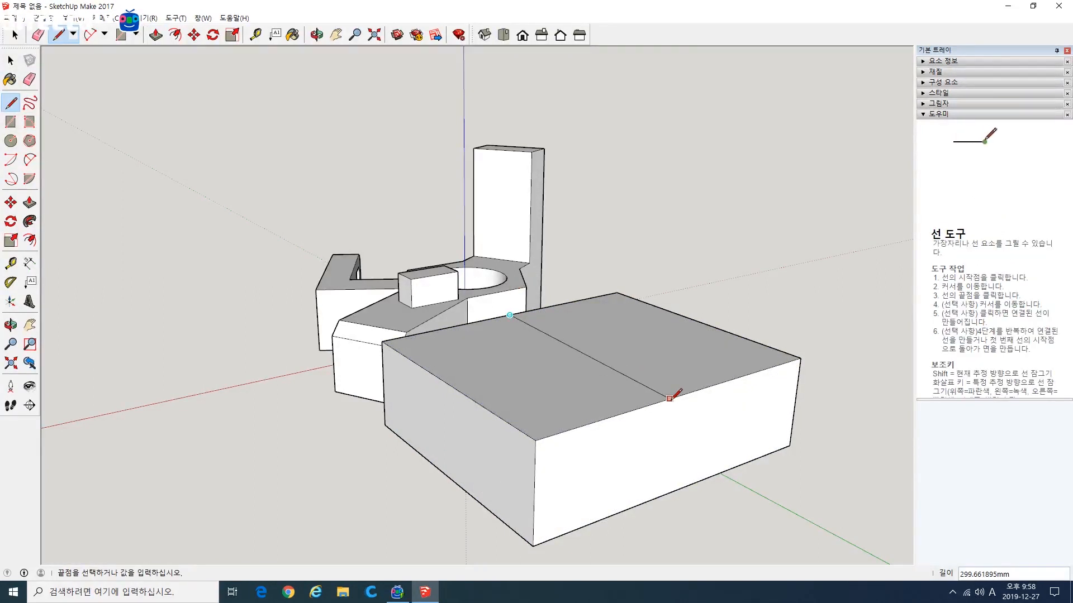
key("p")
left_click(547, 351)
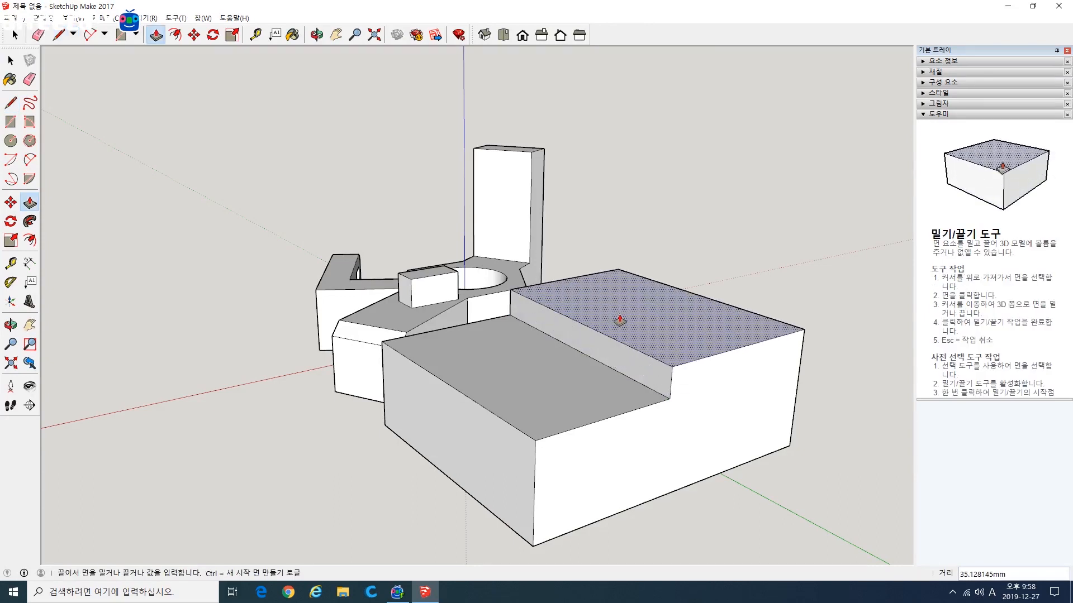
left_click(632, 292)
Step: Try to pull the stepped block's side face out about 127 mm as a new section, and restore the plain block
middle_click_drag(558, 412, 735, 430)
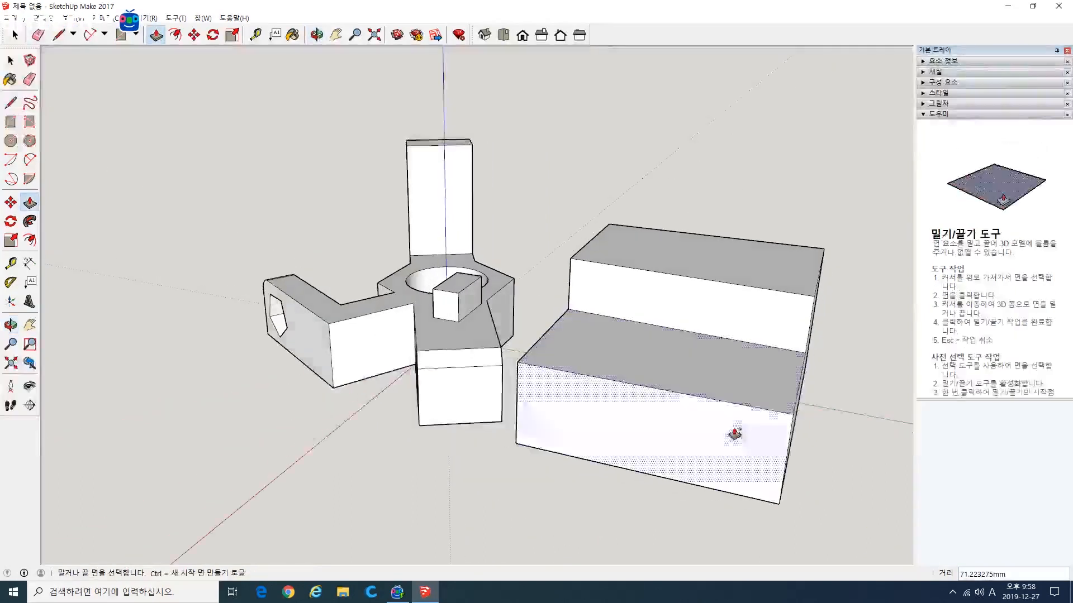
middle_click_drag(581, 381, 693, 390)
key("ctrl")
left_click(601, 347)
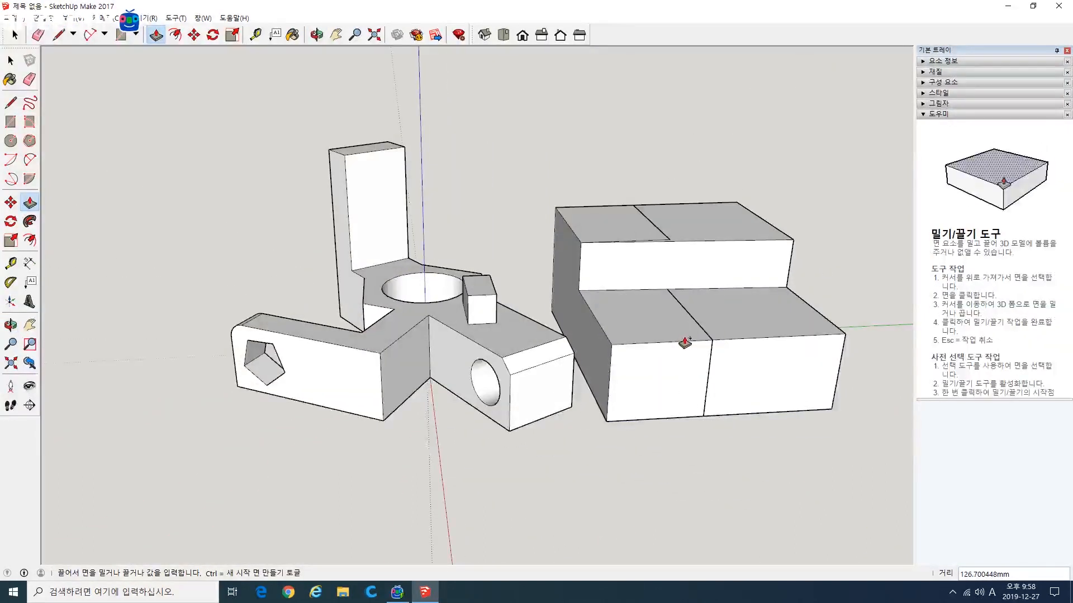
key("Escape")
middle_click_drag(775, 370, 687, 400)
middle_click_drag(713, 436, 555, 469)
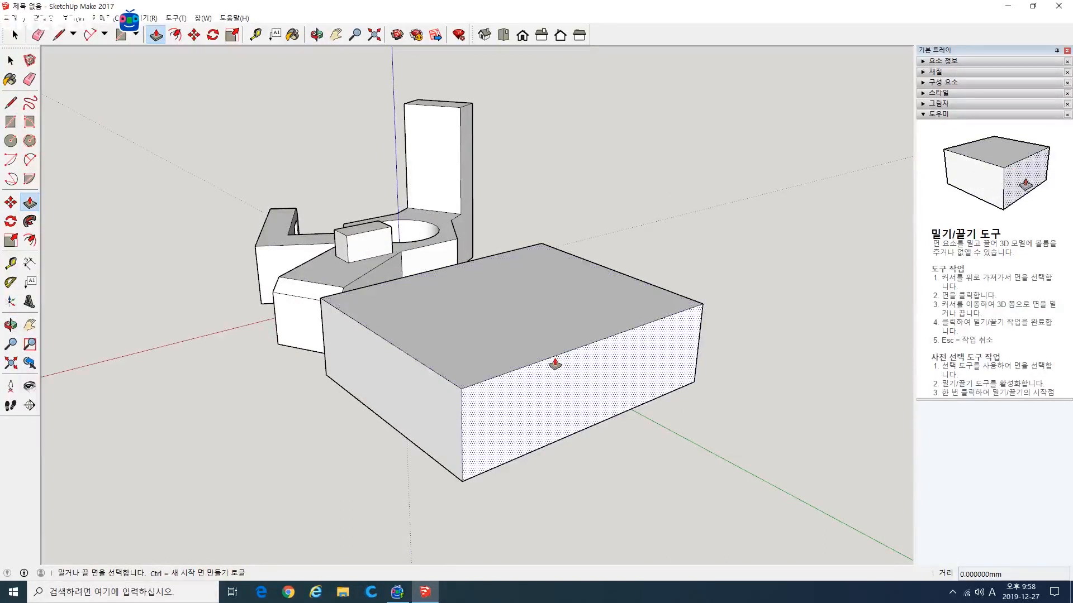
Step: Offset the outline of the block's narrow side face slightly inward to form an inset rectangle
left_click(10, 122)
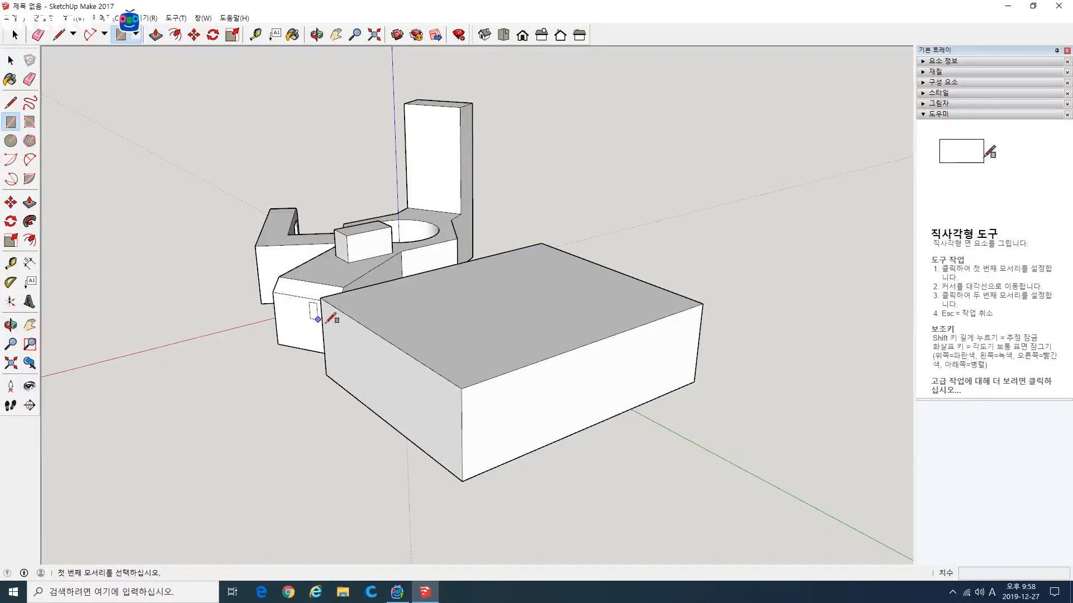
left_click(30, 241)
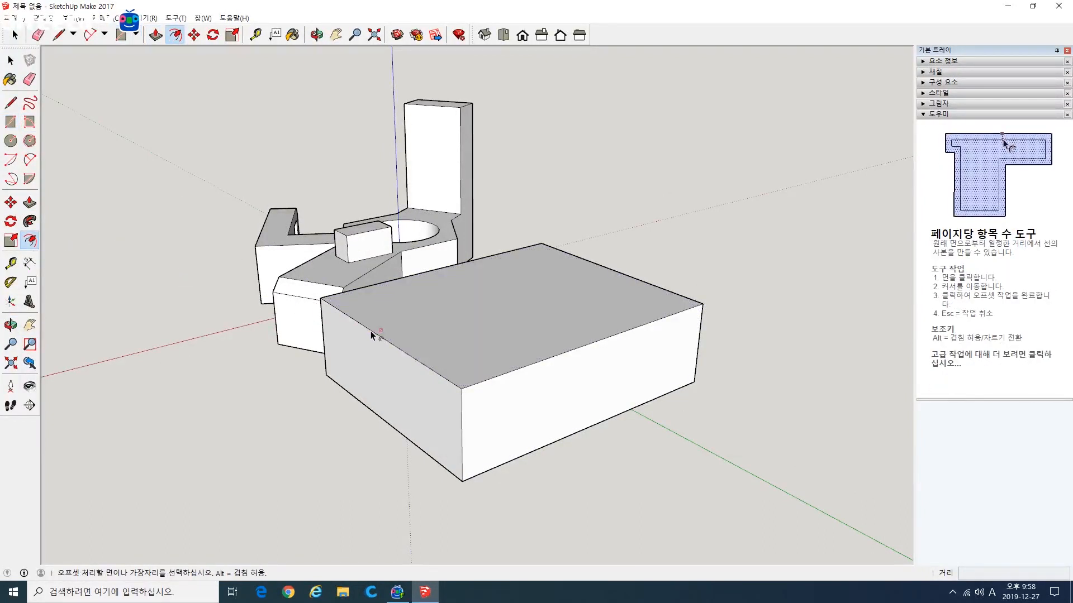
left_click(370, 331)
left_click(364, 338)
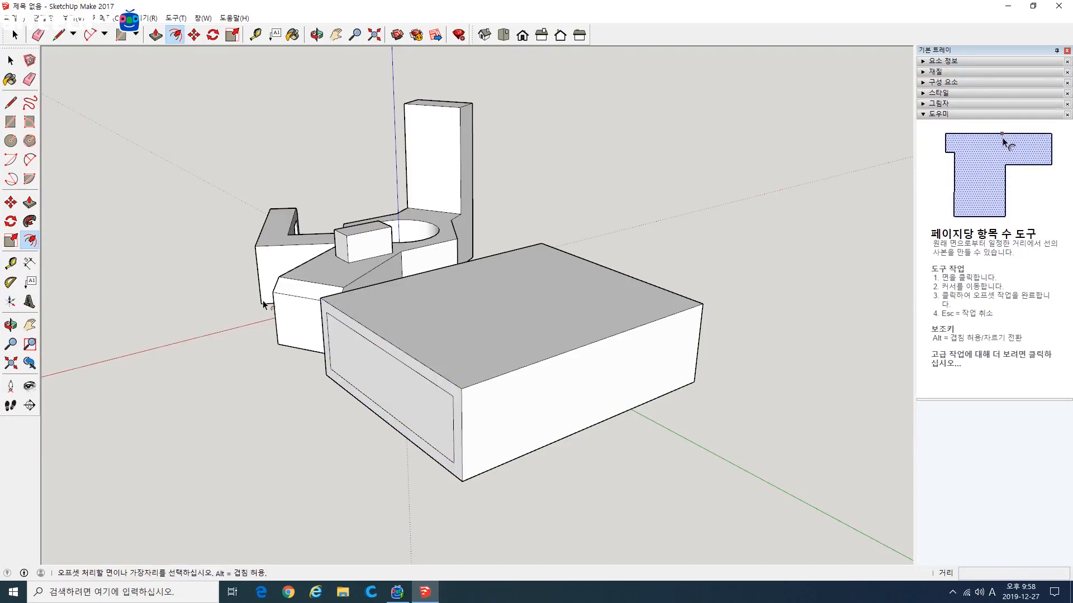
middle_click_drag(268, 357, 406, 393)
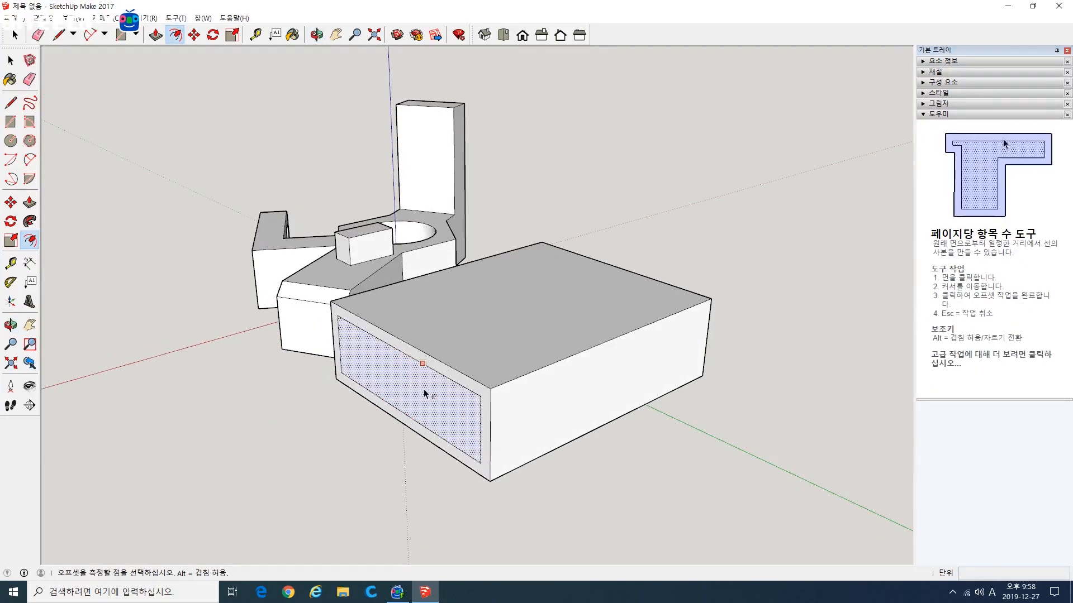
left_click(424, 394)
left_click(30, 202)
left_click(385, 391)
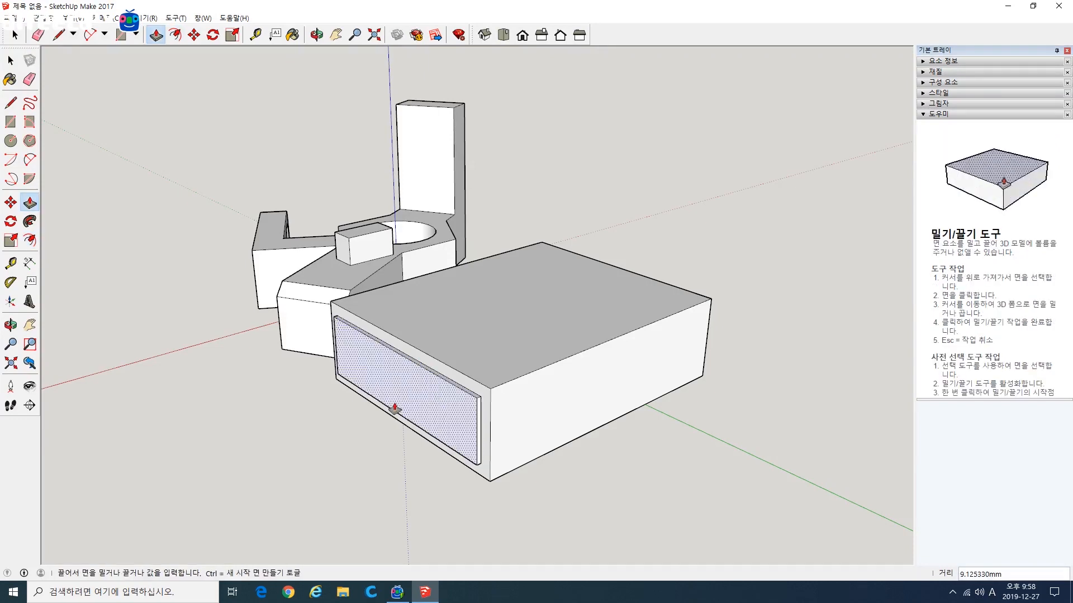
key("Escape")
Step: Delete the block's top face to open it as a hollow box, and look inside
middle_click_drag(366, 417, 246, 475)
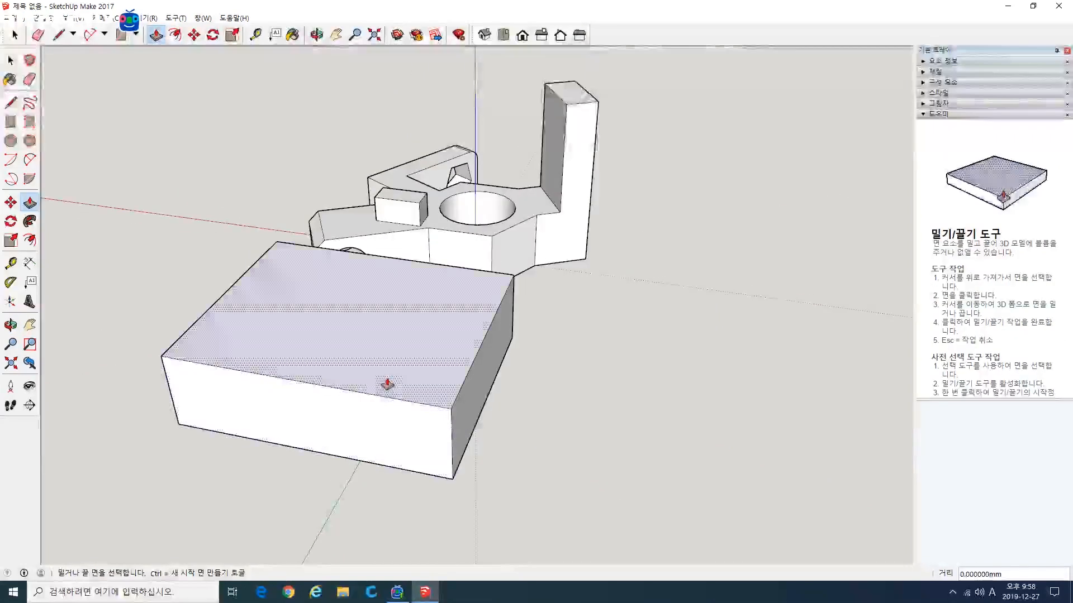
middle_click_drag(388, 385, 506, 469, "shift")
left_click(11, 61)
left_click(415, 381)
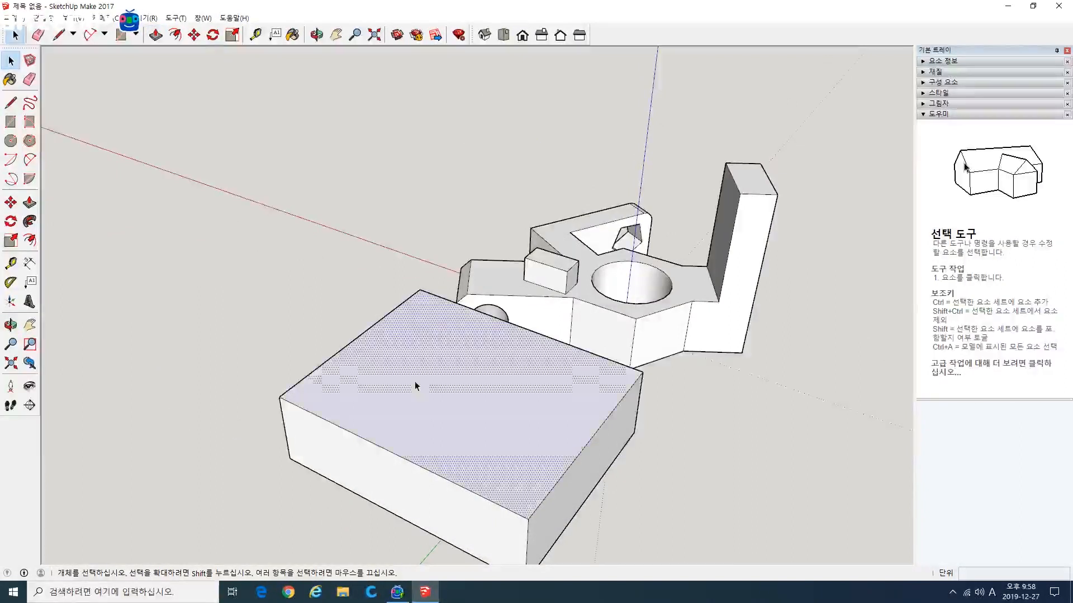
key("Delete")
middle_click_drag(415, 382, 480, 363)
middle_click_drag(61, 240, 383, 431)
key("p")
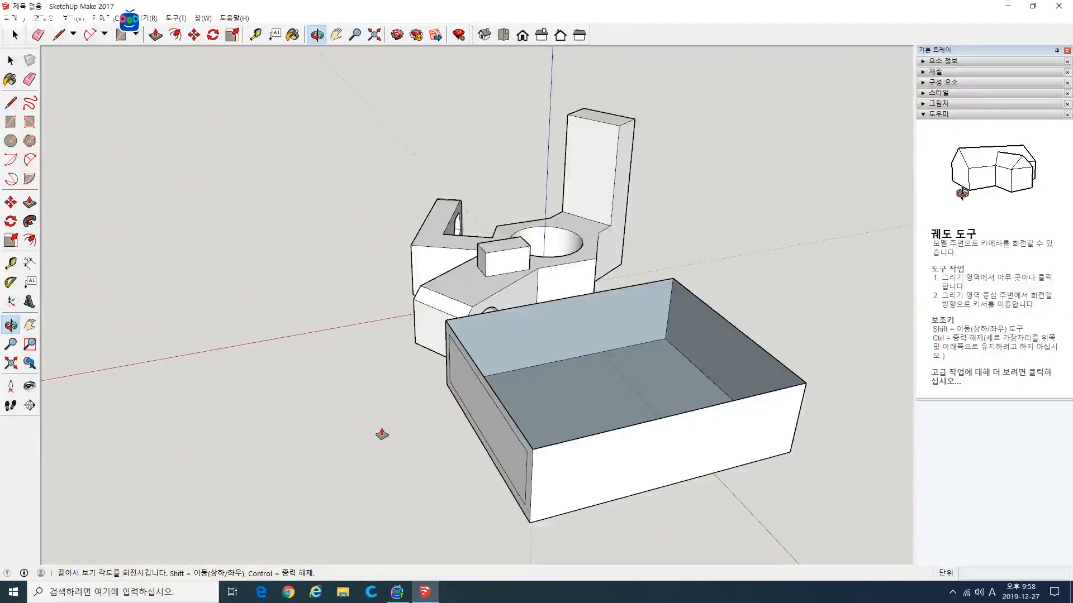
Step: Pull the inset rectangle on the open box's narrow side outward about 141 mm, and look at the extension from inside
left_click(490, 429)
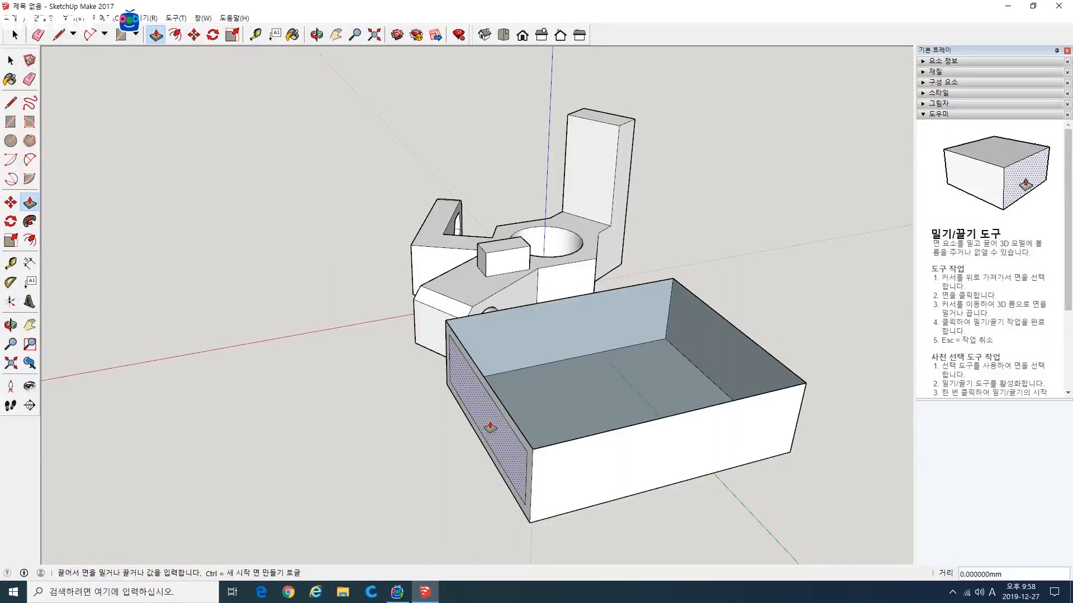
left_click(371, 440)
middle_click_drag(517, 423, 259, 427)
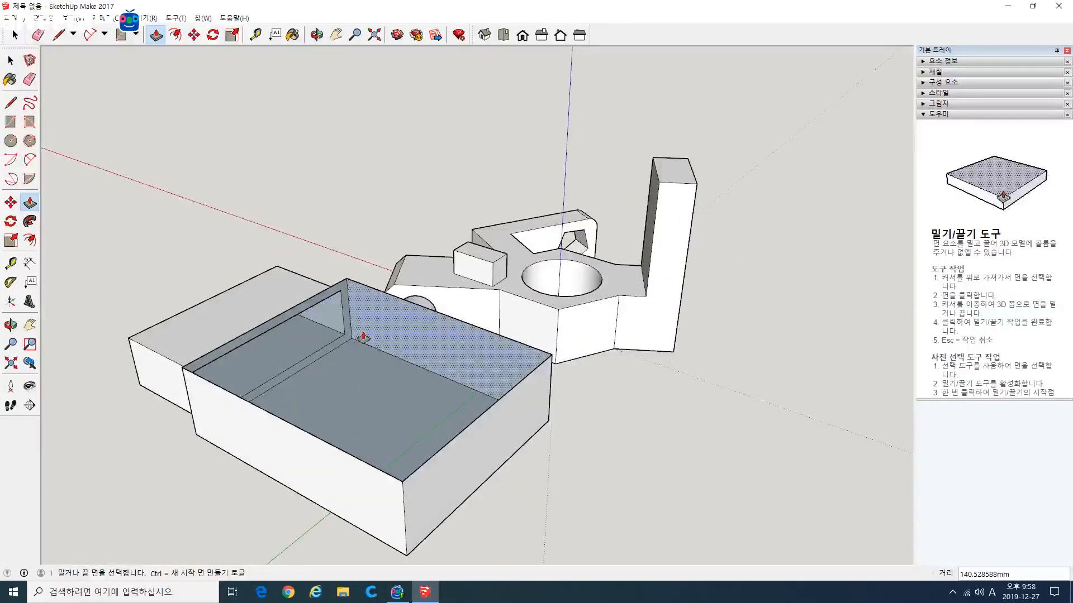
mouse_move(364, 339)
middle_mouse_down()
mouse_move(434, 414)
mouse_move(364, 364)
mouse_move(373, 342)
middle_mouse_up()
scroll(430, 368, "up", 3)
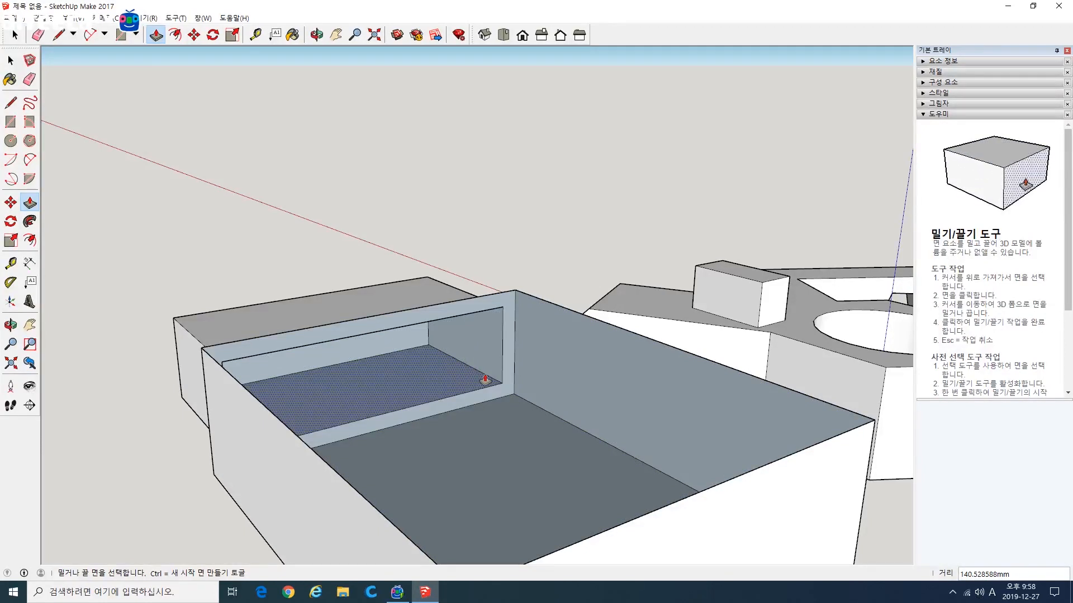
middle_click_drag(435, 403, 91, 202)
scroll(492, 407, "down", 5)
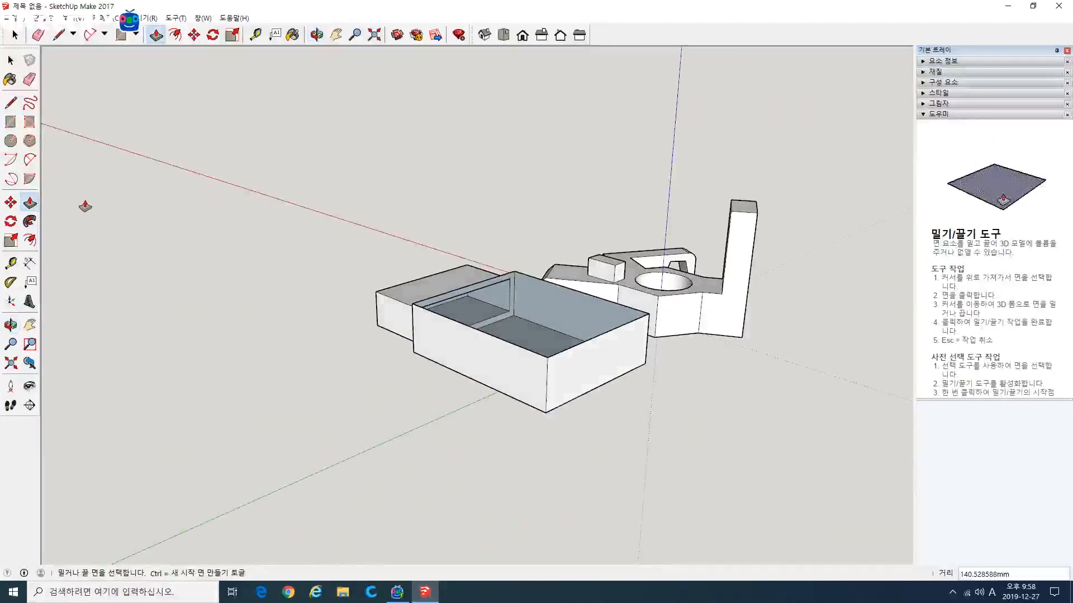
Step: Draw a rectangle about 479 × 220 mm on the ground beside the open box and offset its outline slightly inward
left_click(11, 122)
left_click(263, 387)
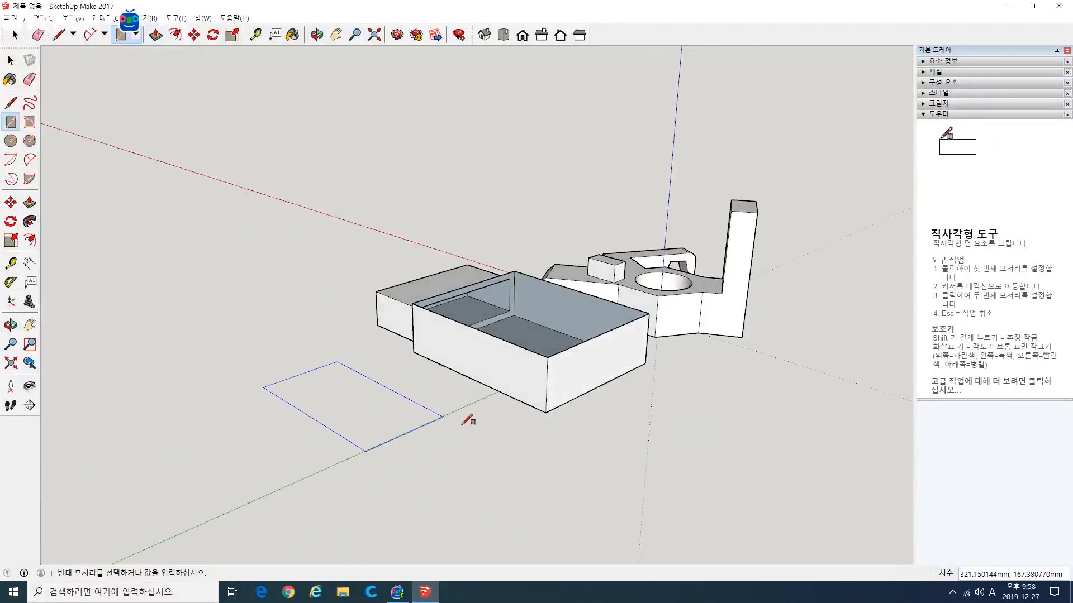
left_click(529, 440)
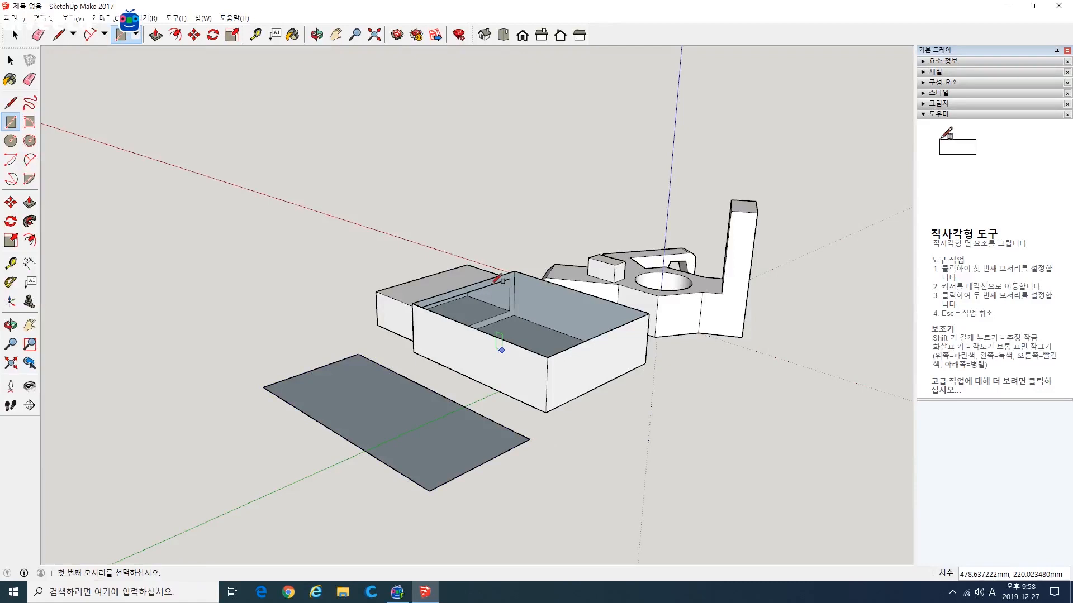
left_click(30, 241)
left_click(336, 430)
left_click(343, 425)
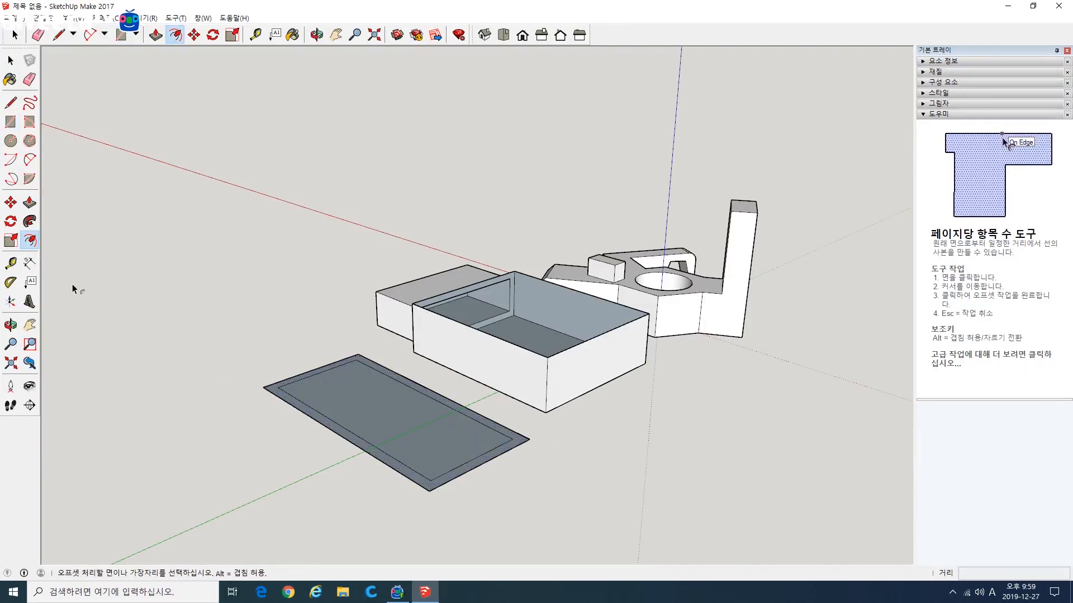
Step: Pull the inner face of the offset rectangle up into a block, leaving its outer rim flat
left_click(29, 202)
left_click(359, 406)
left_click(290, 302)
mouse_move(290, 302)
middle_mouse_down()
mouse_move(448, 246)
mouse_move(350, 199)
mouse_move(360, 186)
mouse_move(412, 443)
mouse_move(388, 438)
mouse_move(312, 341)
middle_mouse_up()
key("space")
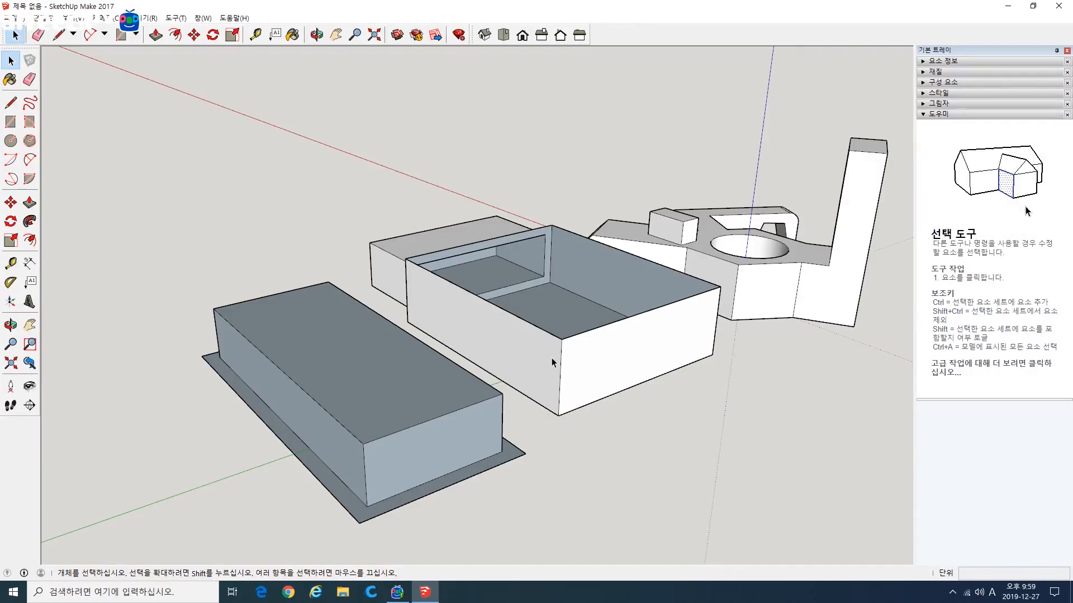
Step: Inspect the rimmed block from above and from its underside, and delete the whole block
middle_click_drag(538, 412, 352, 444)
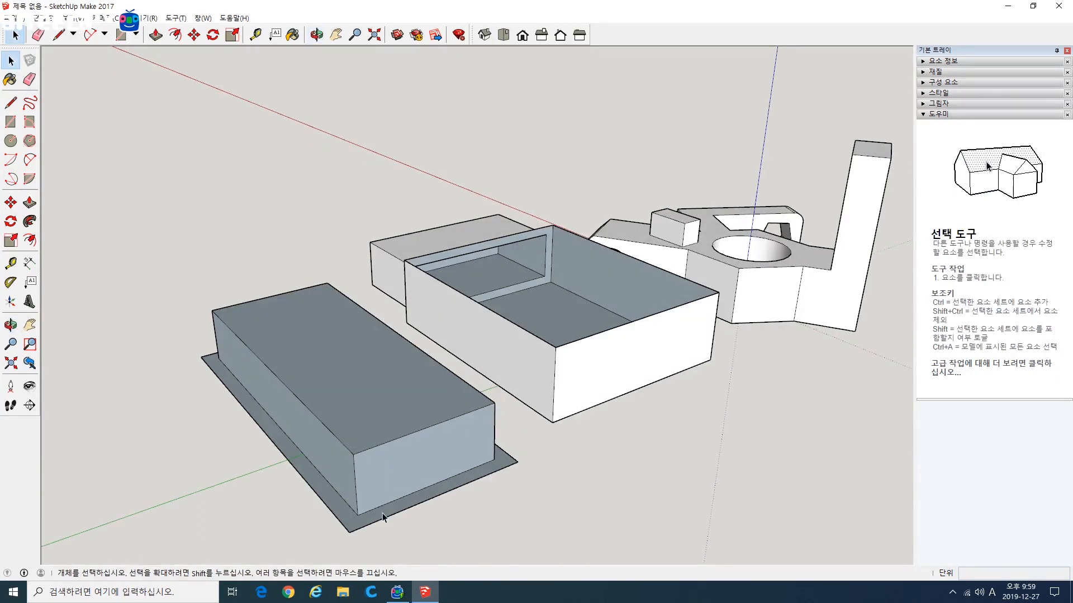
middle_click_drag(394, 505, 383, 282)
scroll(335, 199, "up", 1)
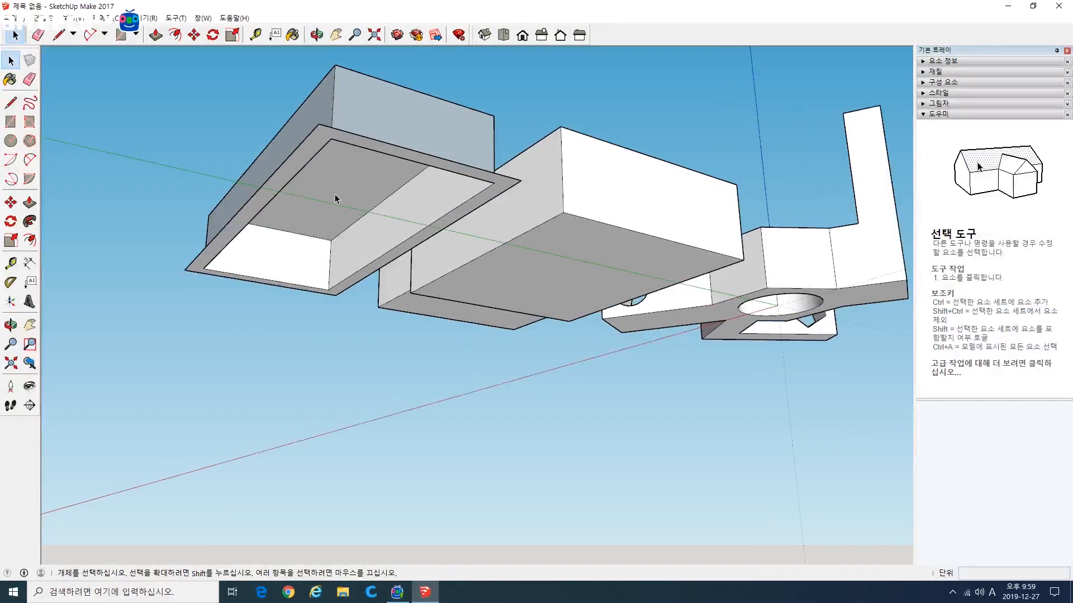
middle_click_drag(456, 243, 418, 509)
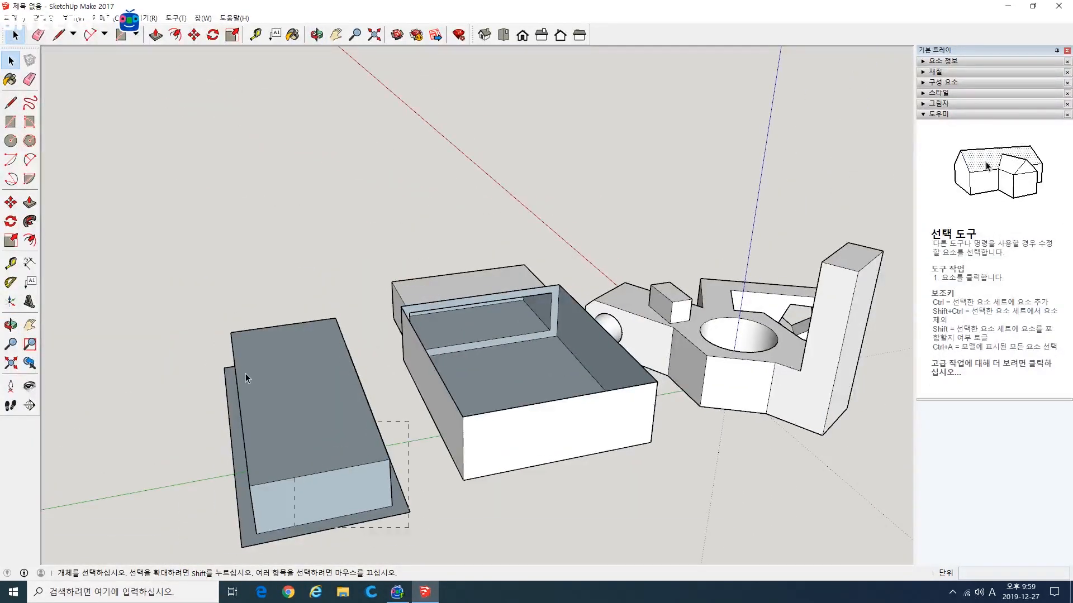
left_click_drag(139, 421, 140, 421)
middle_click_drag(170, 420, 169, 443)
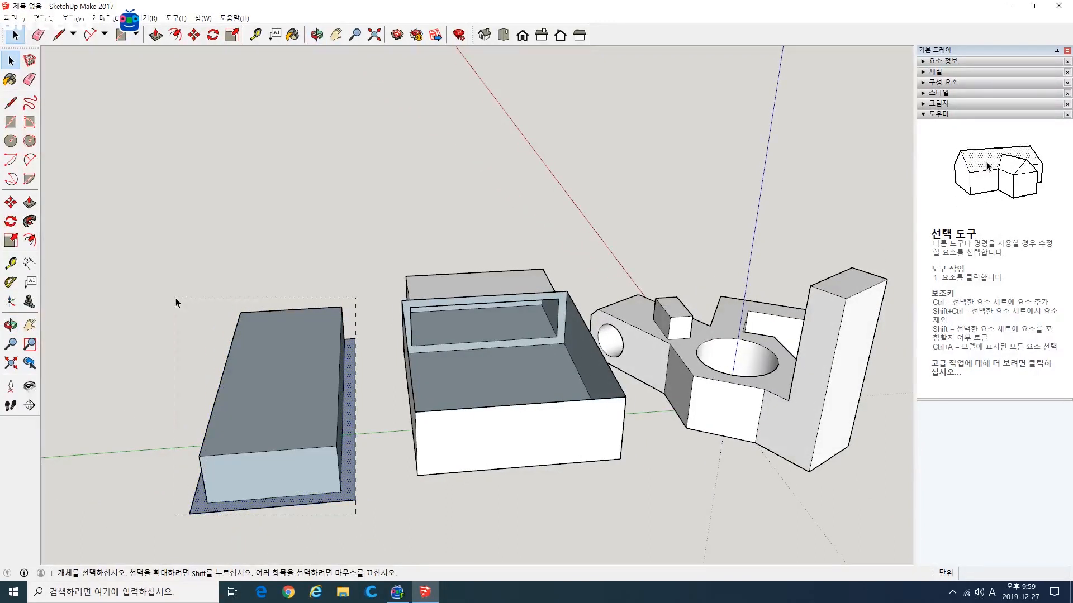
key("Delete")
Step: Look inside the open box, and undo the deletion, the pull and the offset of the rectangle beside it
middle_click_drag(301, 366, 441, 394)
scroll(583, 277, "up", 3)
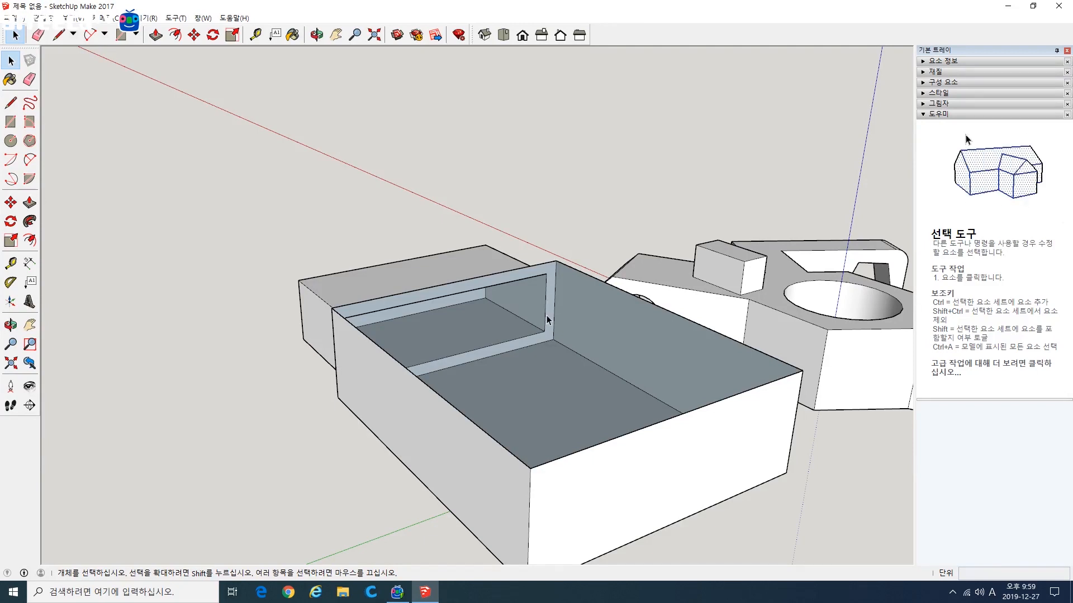
middle_click_drag(547, 320, 493, 314)
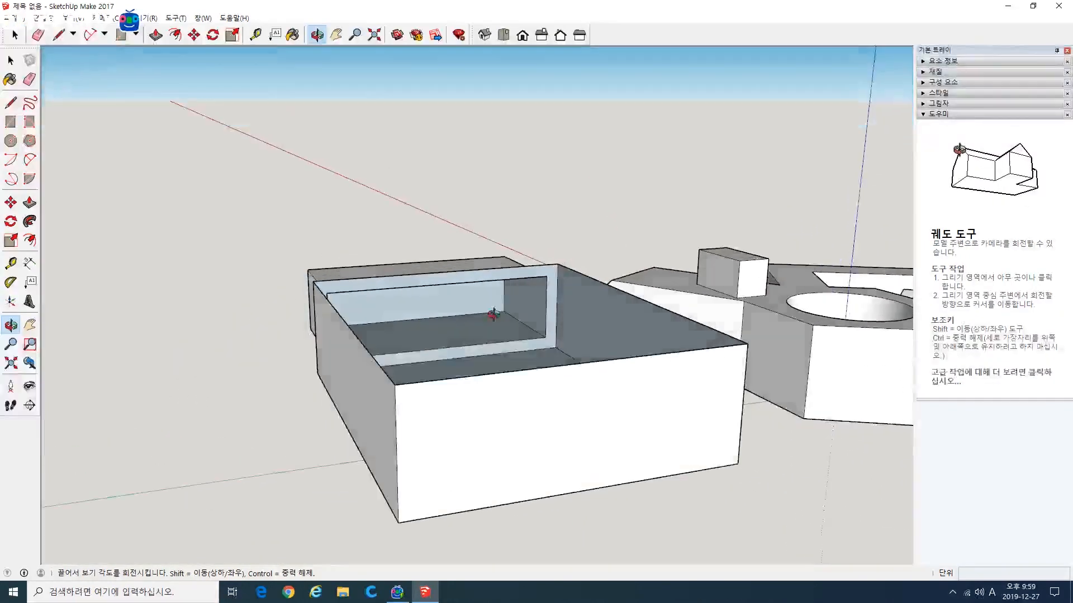
scroll(541, 351, "down", 5)
middle_click_drag(307, 388, 699, 443)
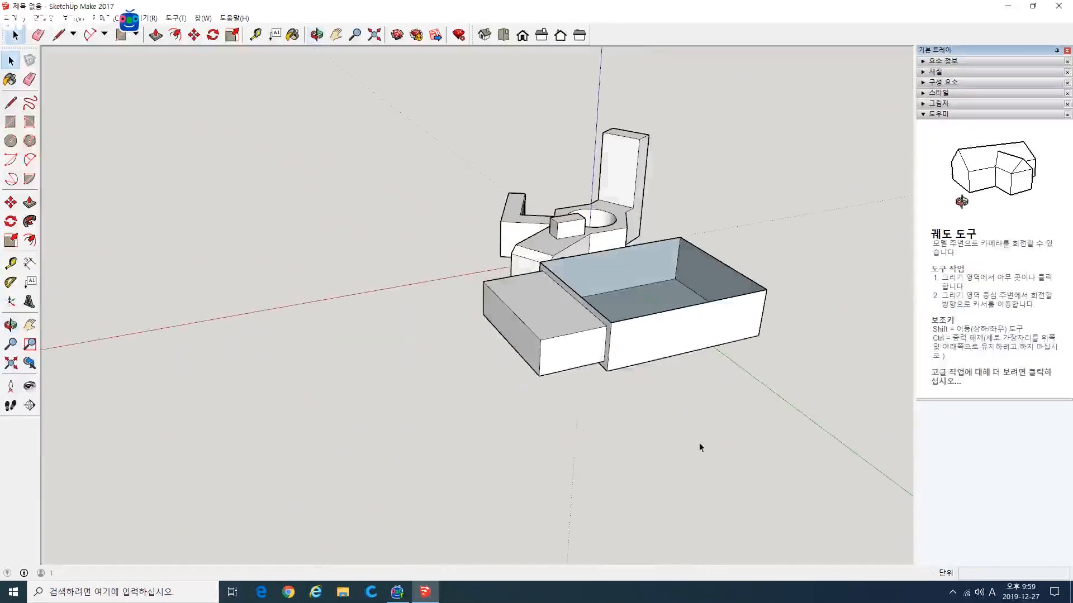
key("ctrl+z")
key("ctrl+z")
key("ctrl+z")
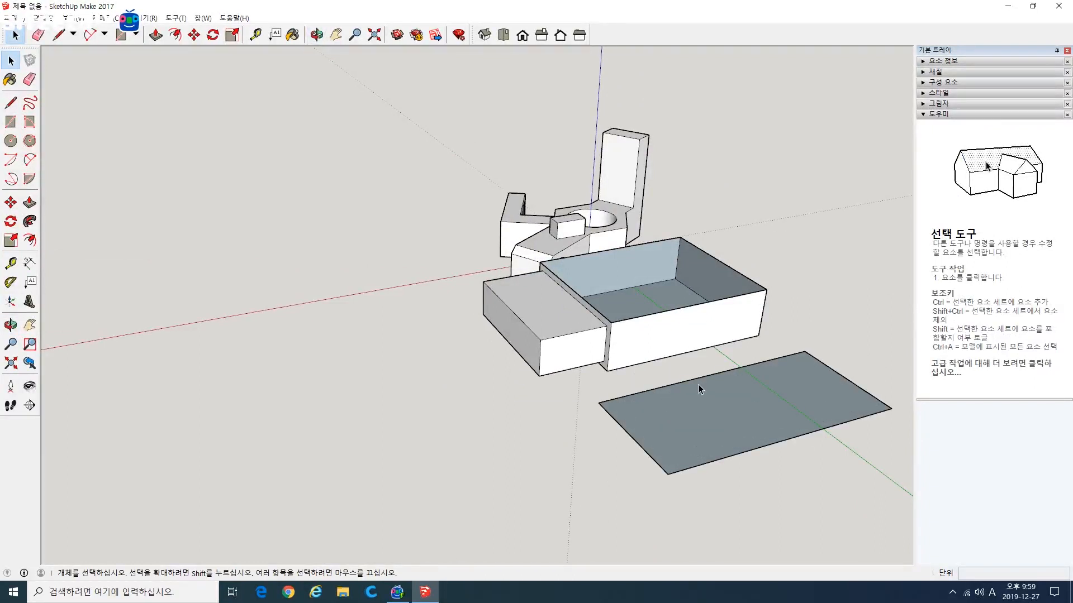
Step: Try to pull the plain rectangle up about 145 mm into a closed block, and undo both the block and the rectangle
middle_click_drag(670, 370, 551, 419, "shift")
scroll(568, 421, "up", 3)
middle_click_drag(651, 442, 529, 373, "shift")
left_click(30, 202)
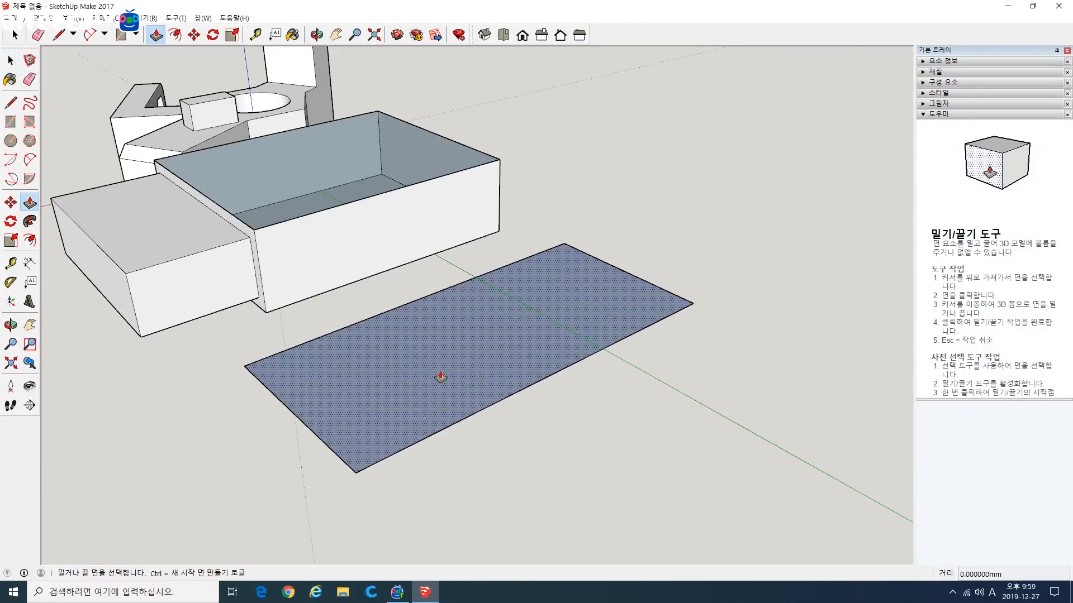
left_click_drag(441, 377, 435, 257)
middle_click_drag(436, 257, 598, 411)
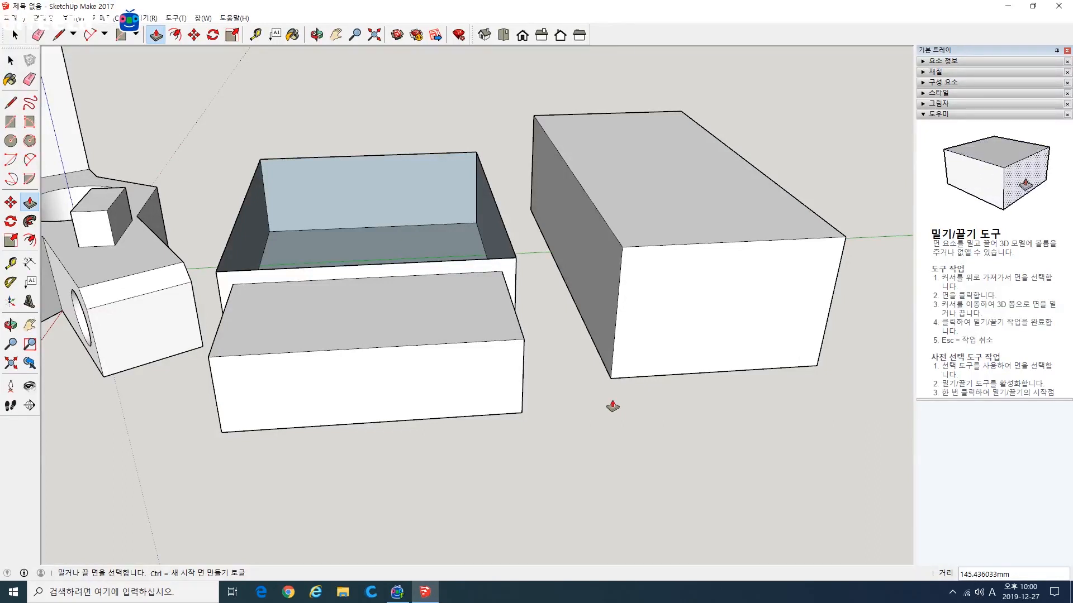
middle_click_drag(612, 406, 457, 411)
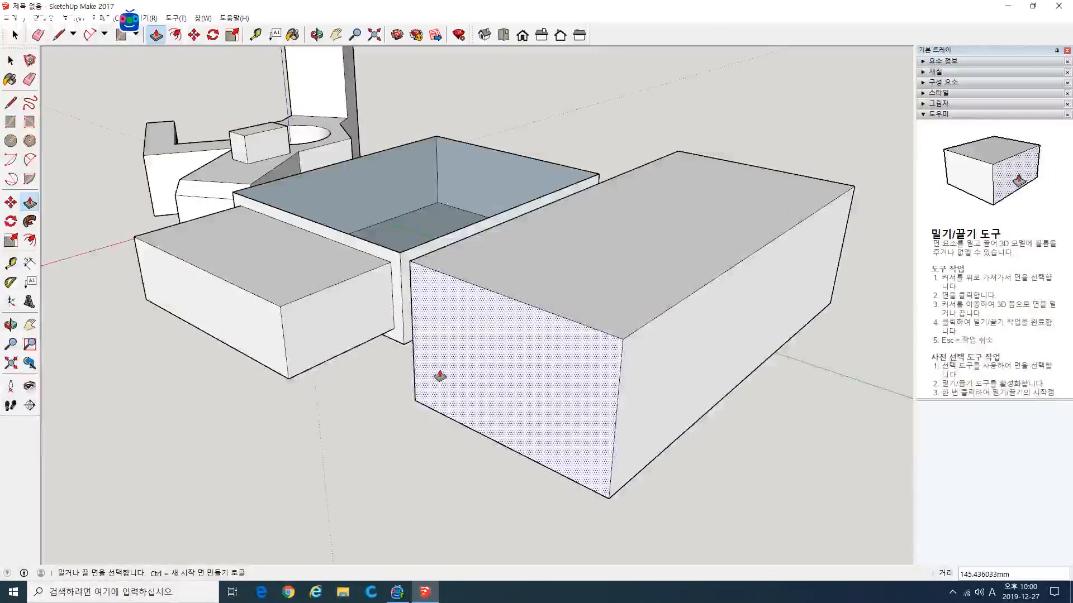
key("ctrl+z")
key("ctrl+z")
Step: Examine the open box and its side extension from several directions
middle_click_drag(635, 415, 328, 378)
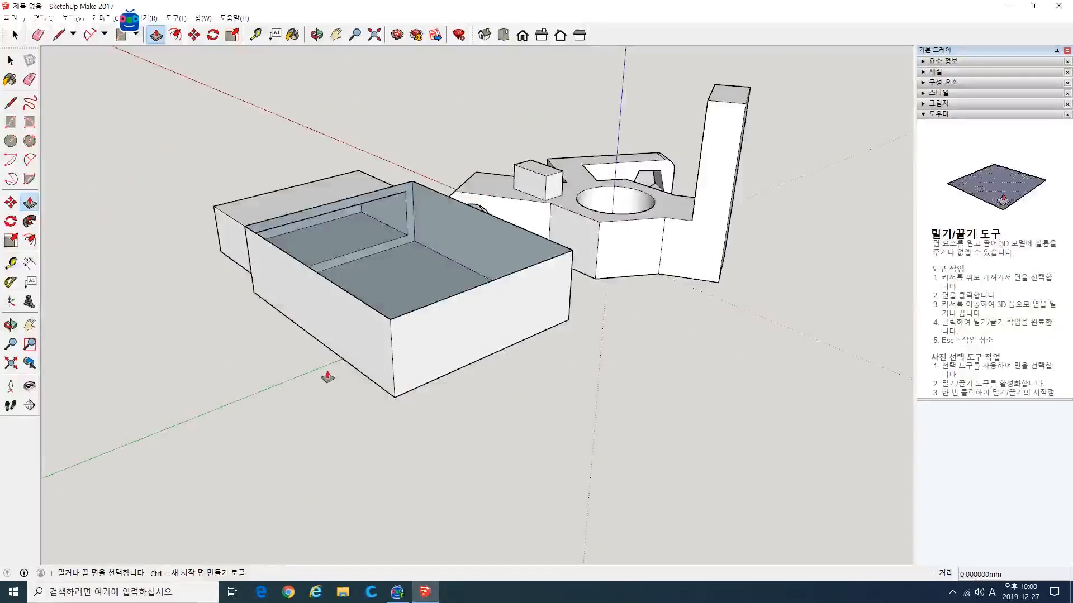
scroll(385, 430, "up", 4)
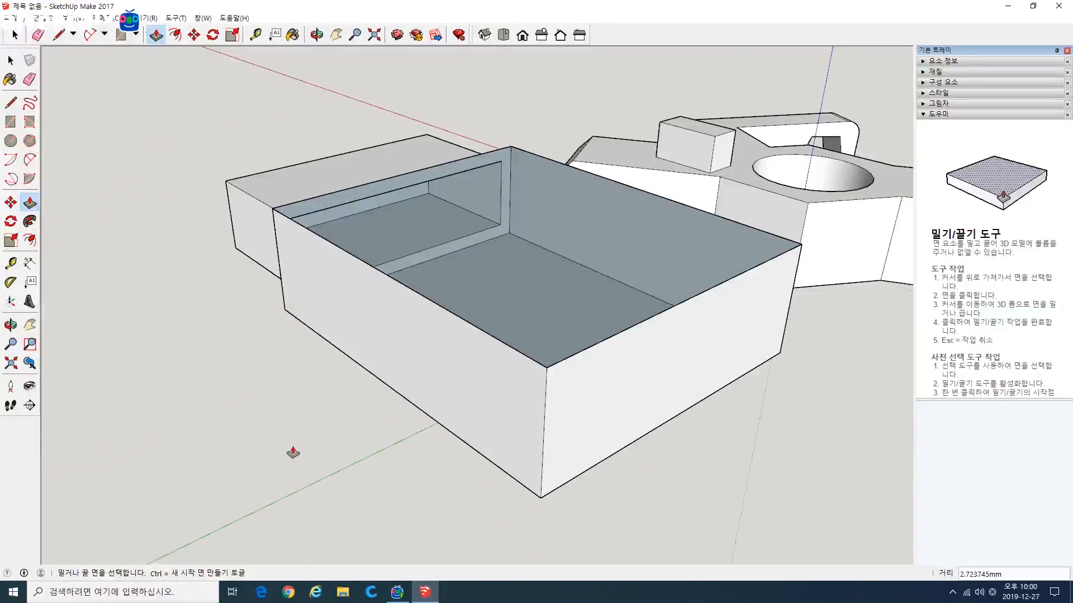
middle_click_drag(377, 429, 571, 428)
scroll(571, 428, "down", 3)
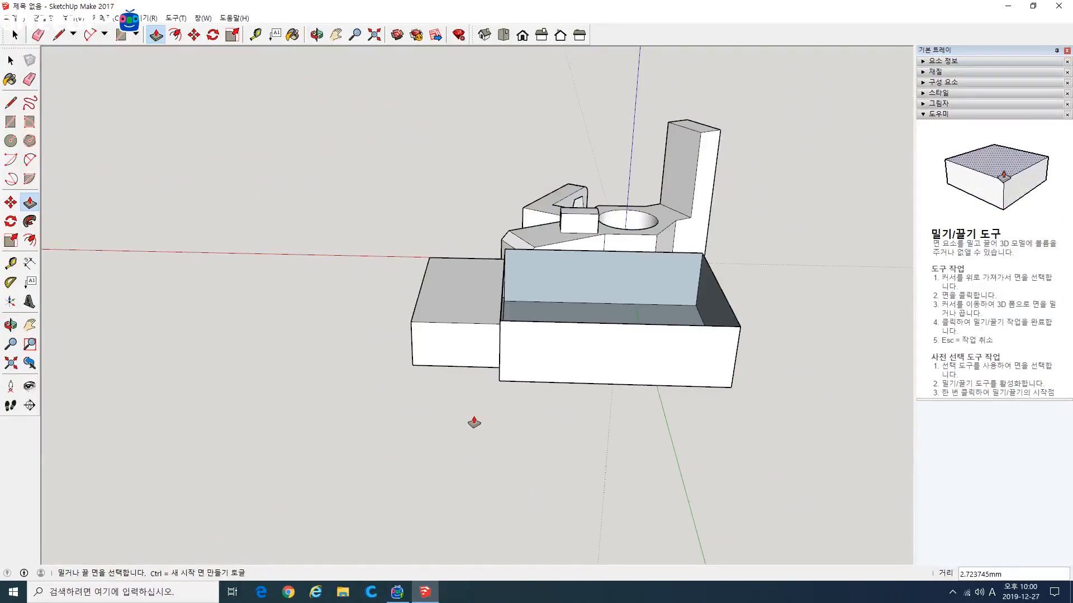
middle_click_drag(474, 423, 564, 436)
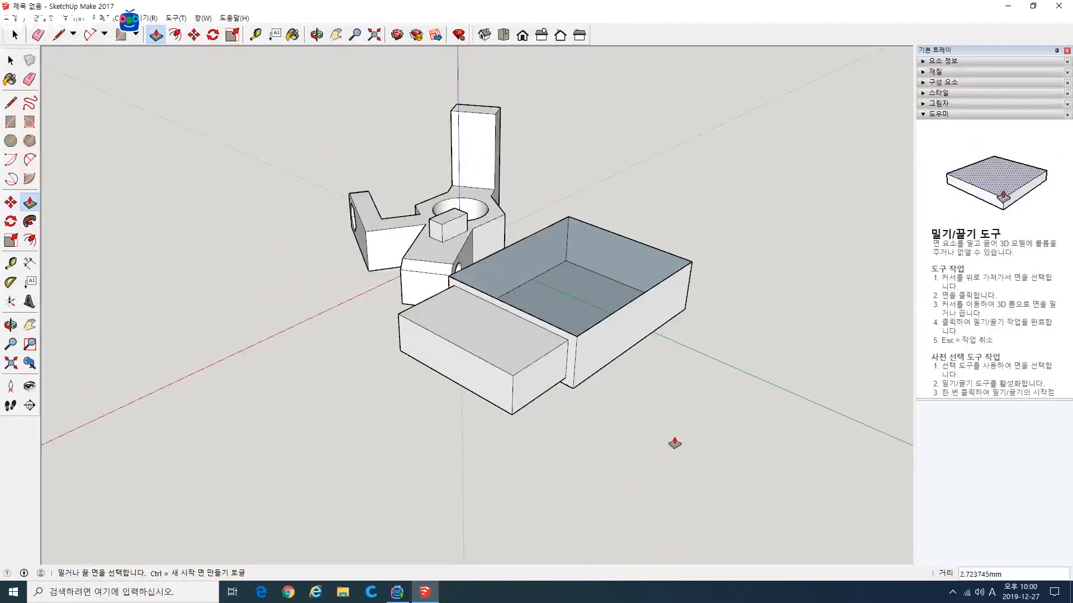
middle_click_drag(674, 443, 573, 418, "shift")
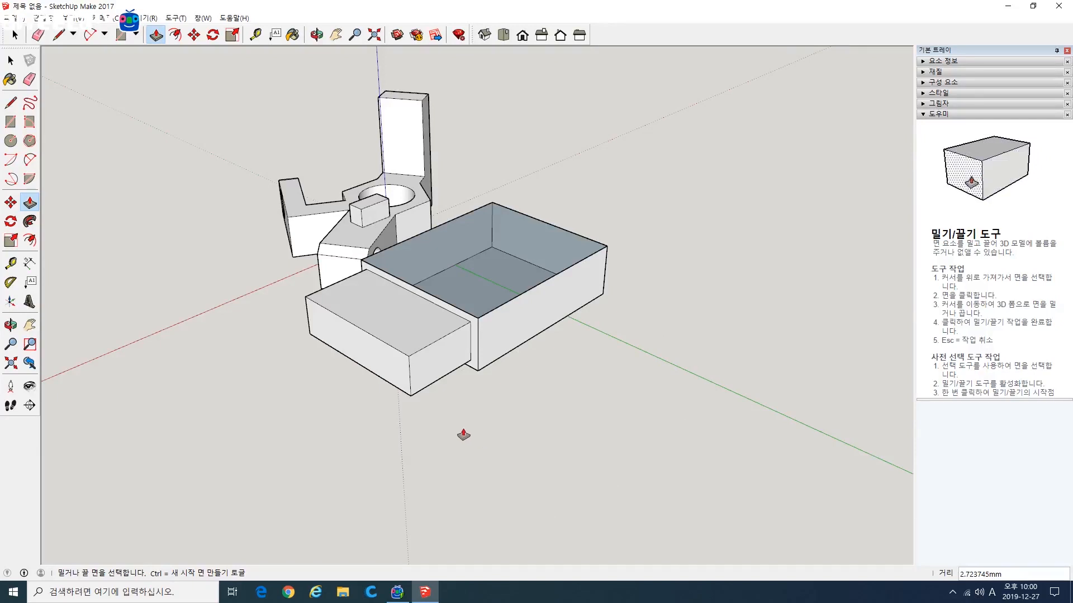
middle_click_drag(354, 318, 587, 386)
Step: Delete all solids in the model to leave an empty scene
key("space")
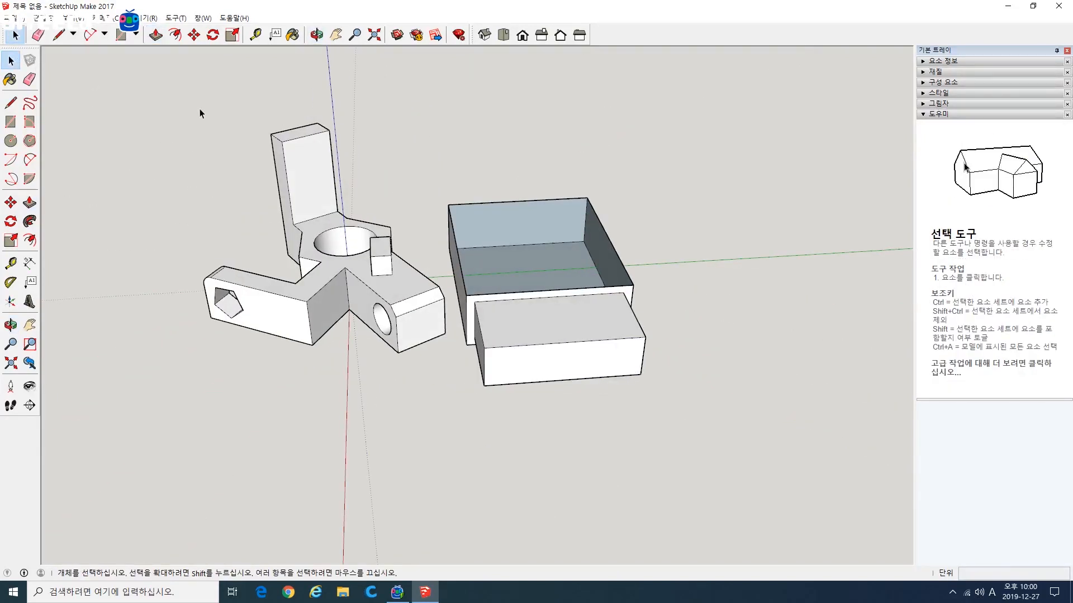
left_click_drag(145, 98, 678, 434)
key("Delete")
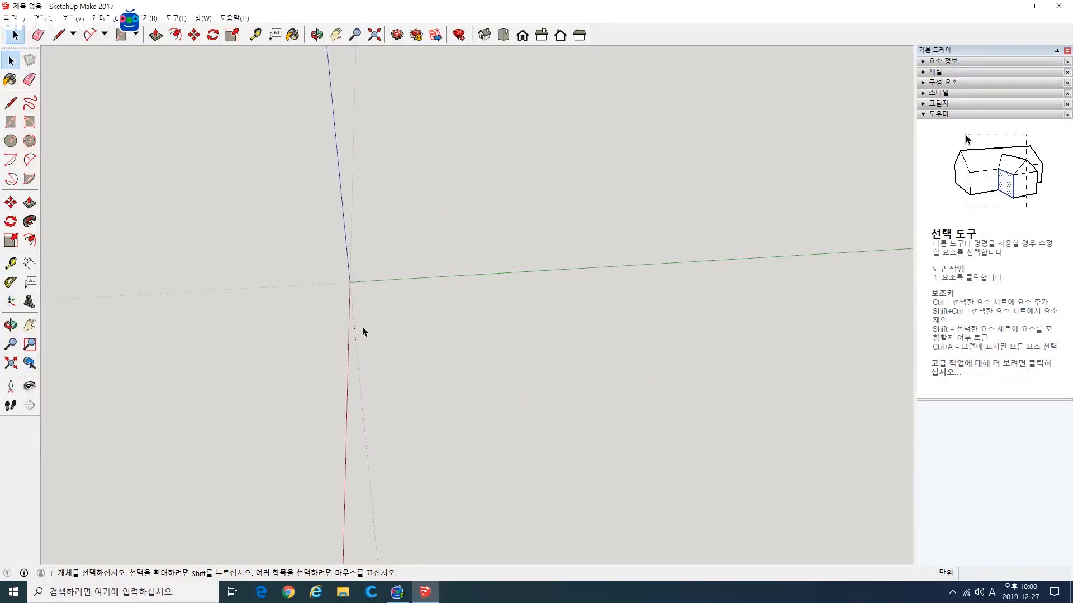
Step: Draw a five-sided polygon centred on the origin and pull its face up into a pentagonal block
middle_click_drag(364, 335, 486, 313)
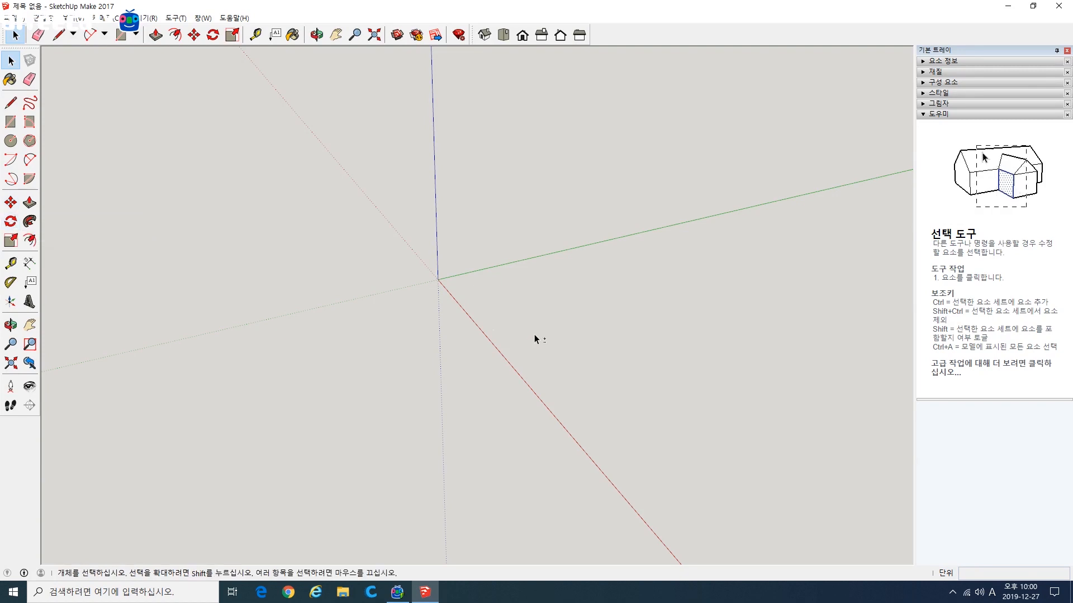
middle_click_drag(536, 338, 575, 377)
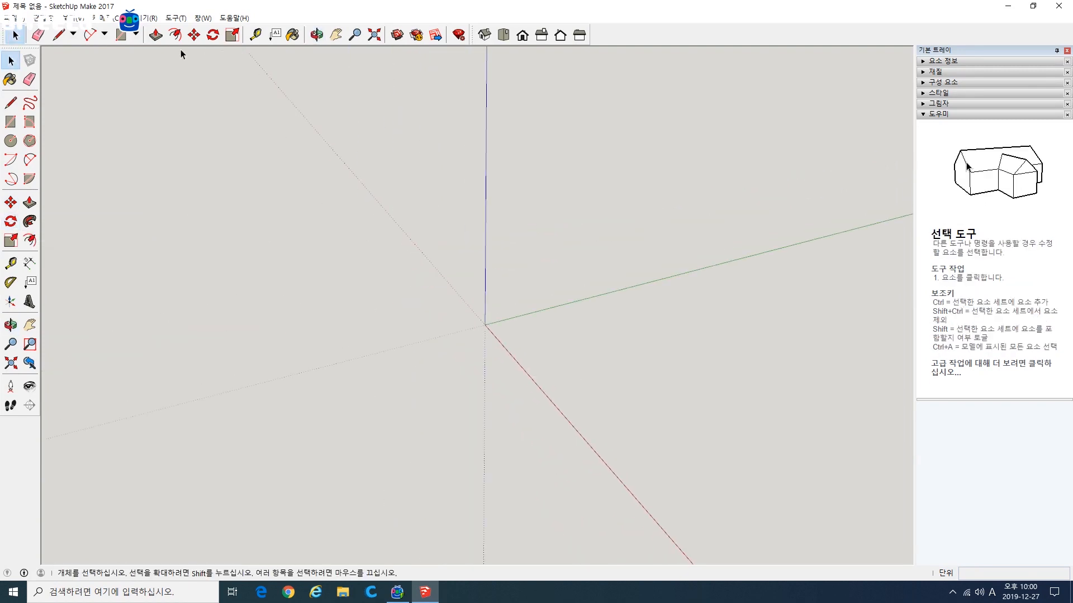
left_click(30, 140)
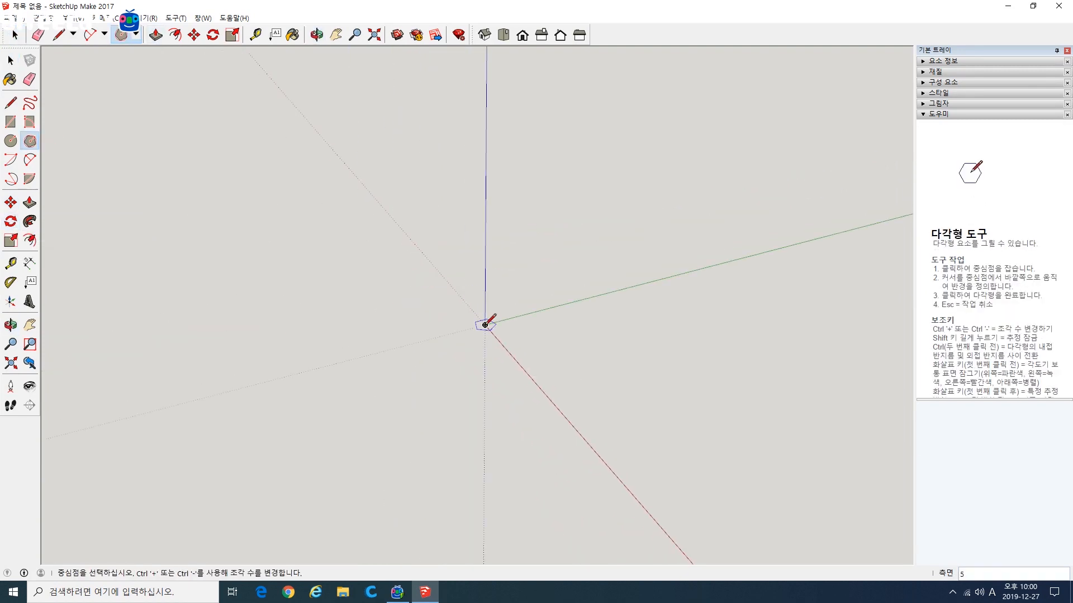
left_click(485, 324)
left_click(527, 373)
left_click(30, 202)
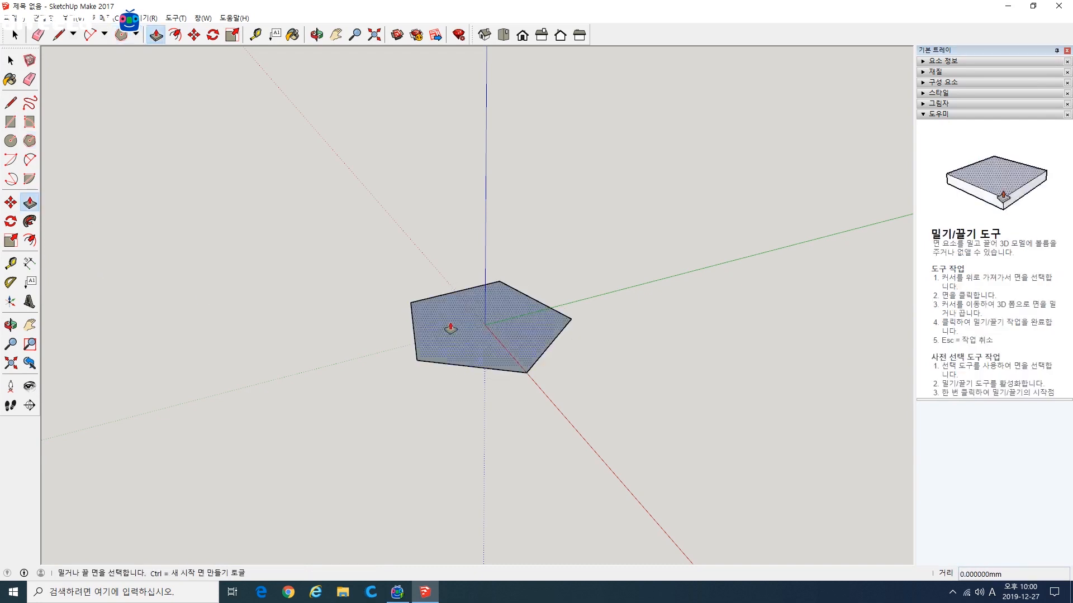
left_click(450, 330)
left_click(456, 229)
key("space")
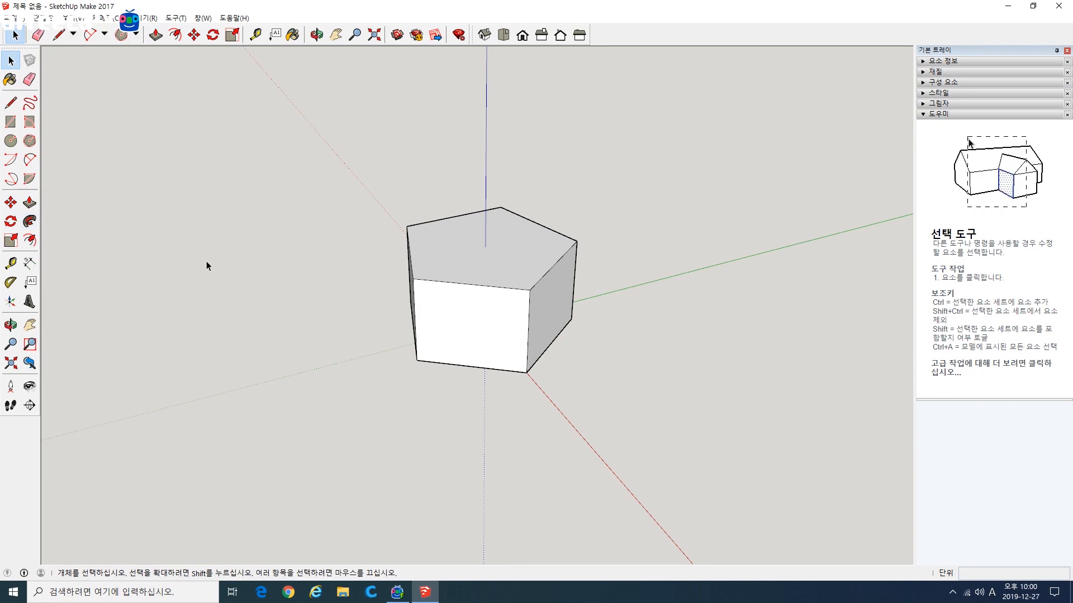
Step: Draw a single free-standing straight line on the ground beside the pentagonal block
middle_click_drag(207, 263, 358, 351)
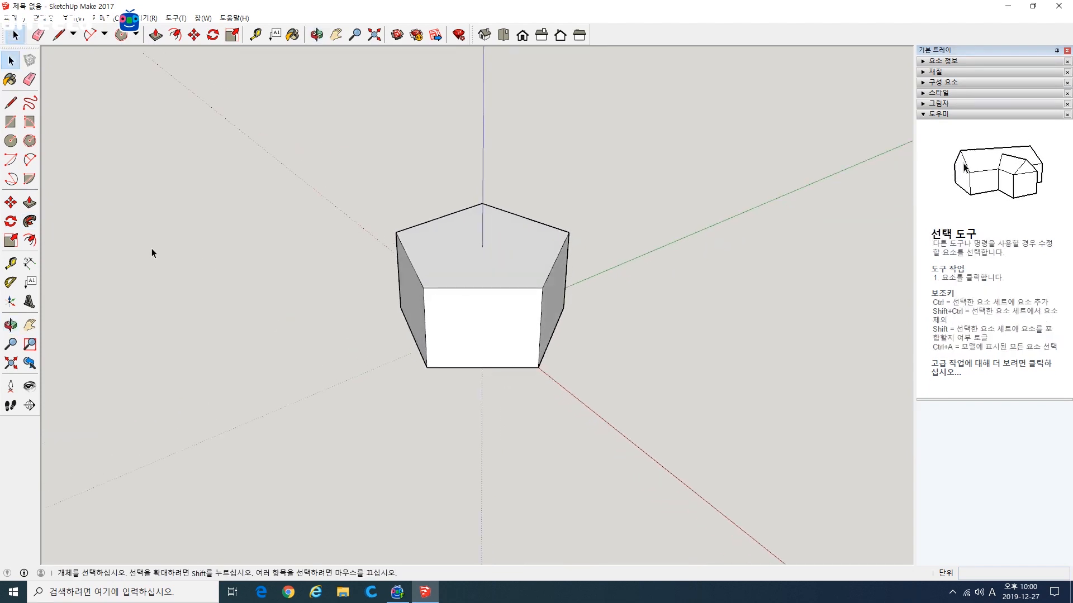
middle_click_drag(152, 253, 296, 234, "shift")
key("l")
left_click(223, 339)
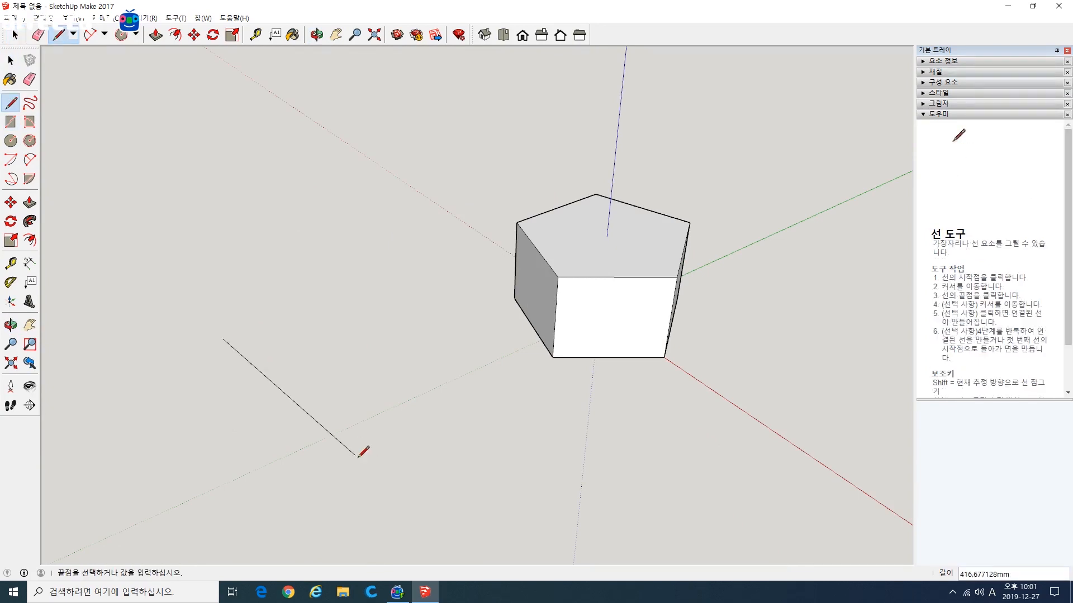
left_click(352, 503)
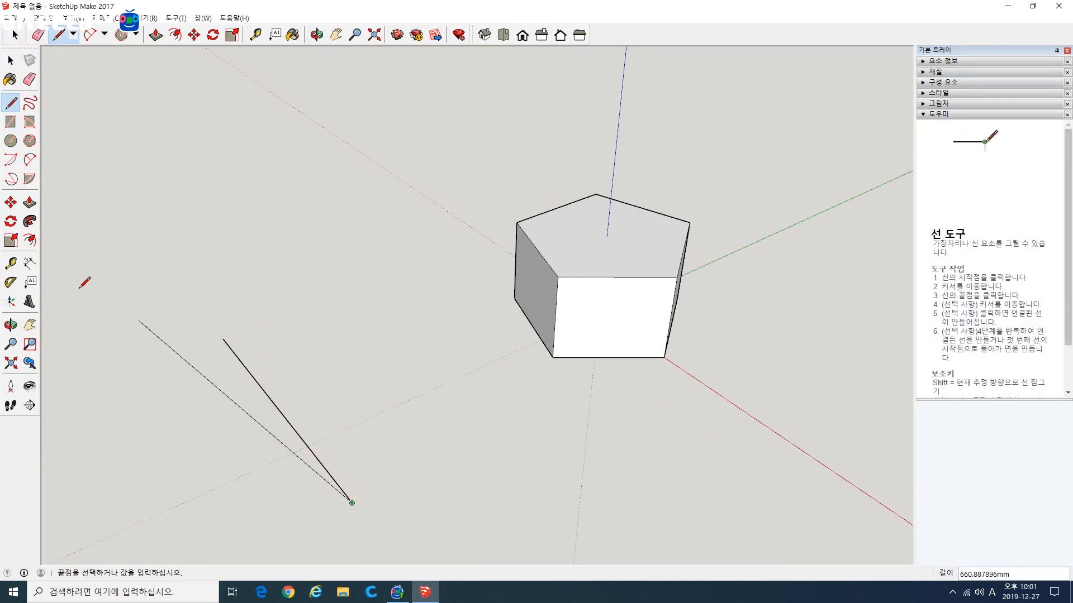
Step: Draw a rectangle on the ground between the free-standing line and the pentagonal block
left_click(25, 126)
left_click(294, 322)
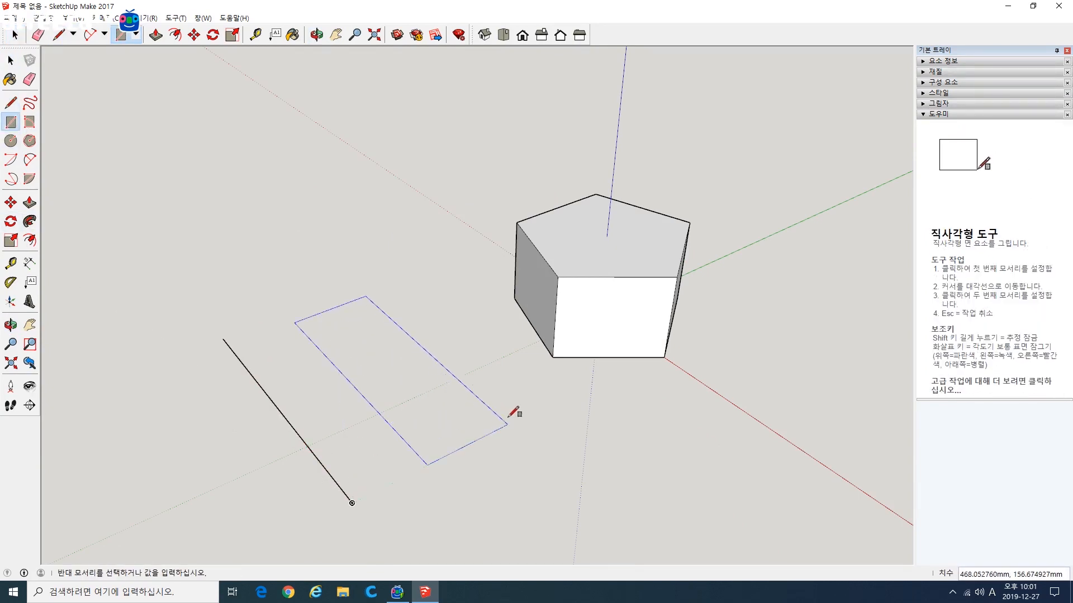
left_click(546, 397)
middle_click_drag(550, 408, 419, 387)
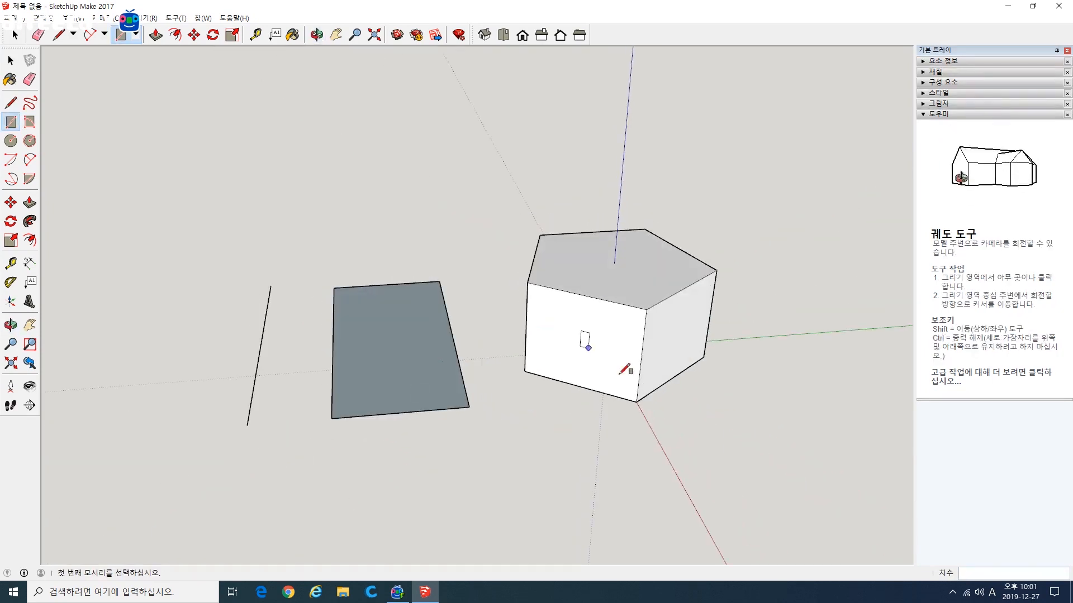
Step: Select the free-standing line, the rectangle and the pentagonal block one after another with selection windows
left_click(10, 60)
left_click_drag(216, 256, 290, 429)
left_click_drag(311, 271, 487, 479)
left_click(476, 467)
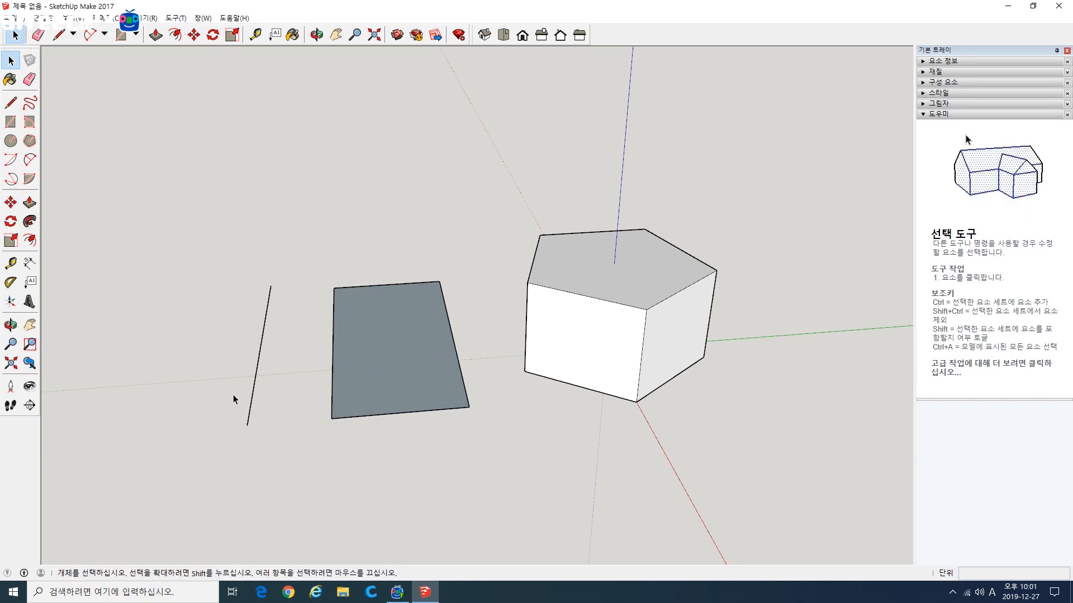
middle_click_drag(235, 397, 299, 403)
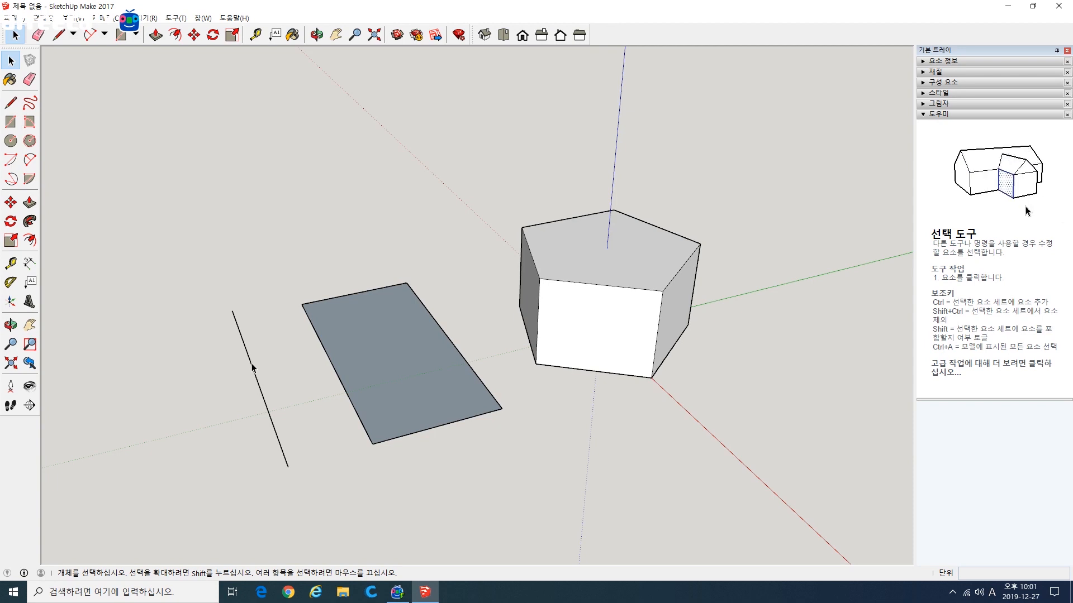
mouse_move(316, 292)
middle_mouse_down()
mouse_move(317, 267)
mouse_move(308, 277)
middle_mouse_up()
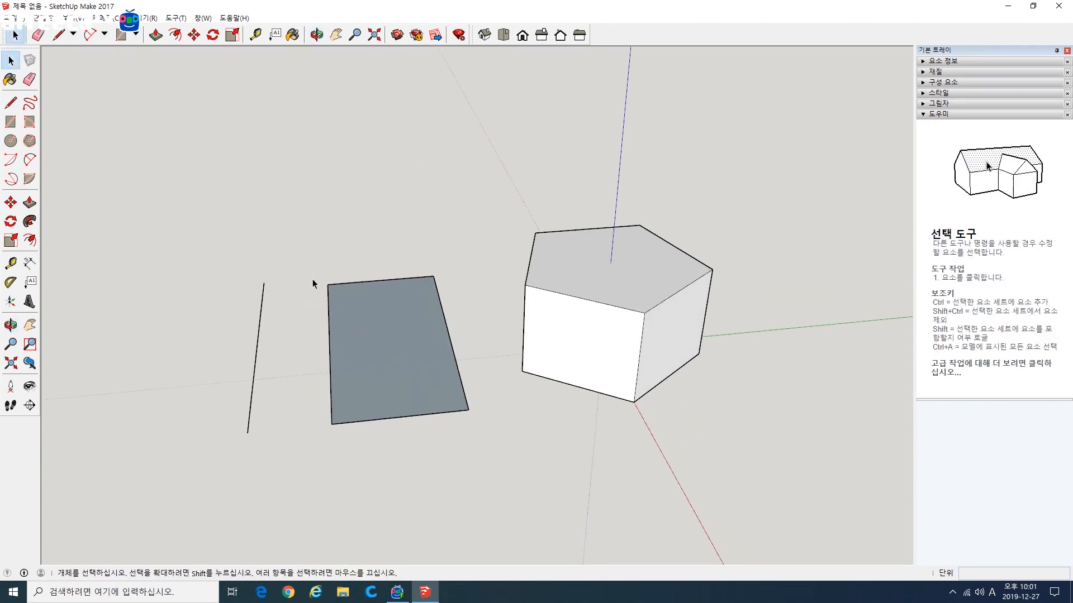
left_click_drag(239, 273, 302, 461)
left_click_drag(304, 263, 490, 455)
left_click_drag(506, 194, 749, 455)
left_click(725, 437)
left_click_drag(489, 217, 491, 226)
Step: Select the whole rectangle with its edges and move it about 47 mm across the ground, then clear the selection
left_click_drag(300, 259, 491, 449)
left_click_drag(297, 257, 490, 451)
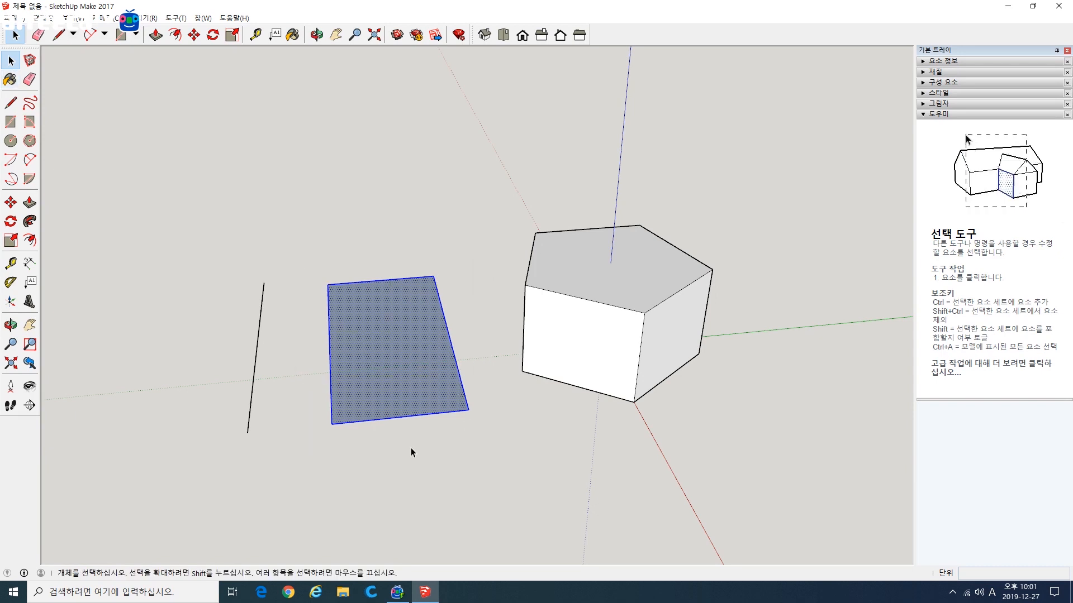
left_click(11, 203)
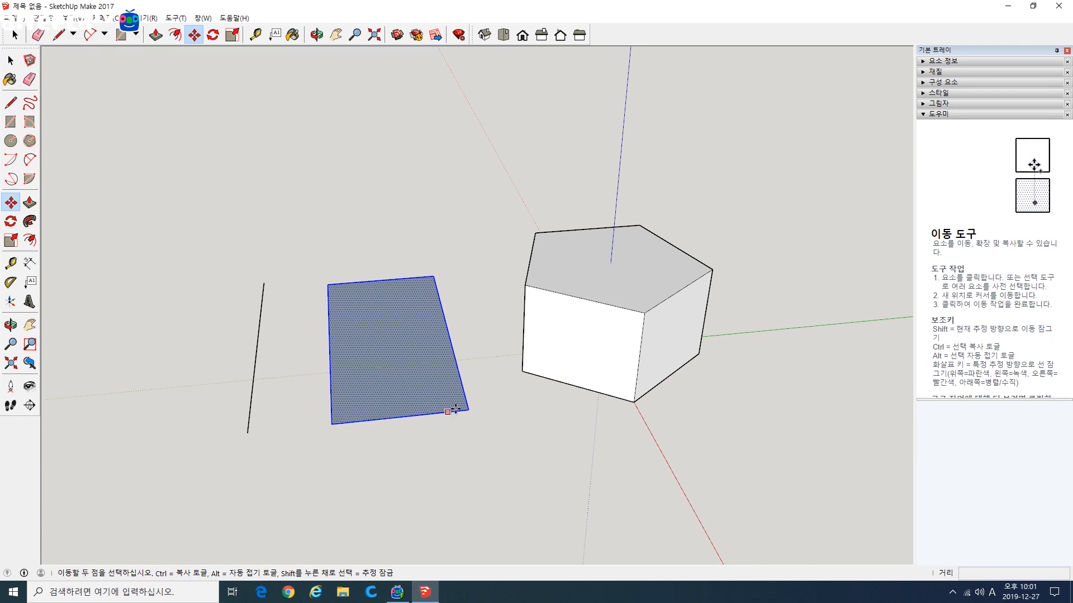
left_click(367, 385)
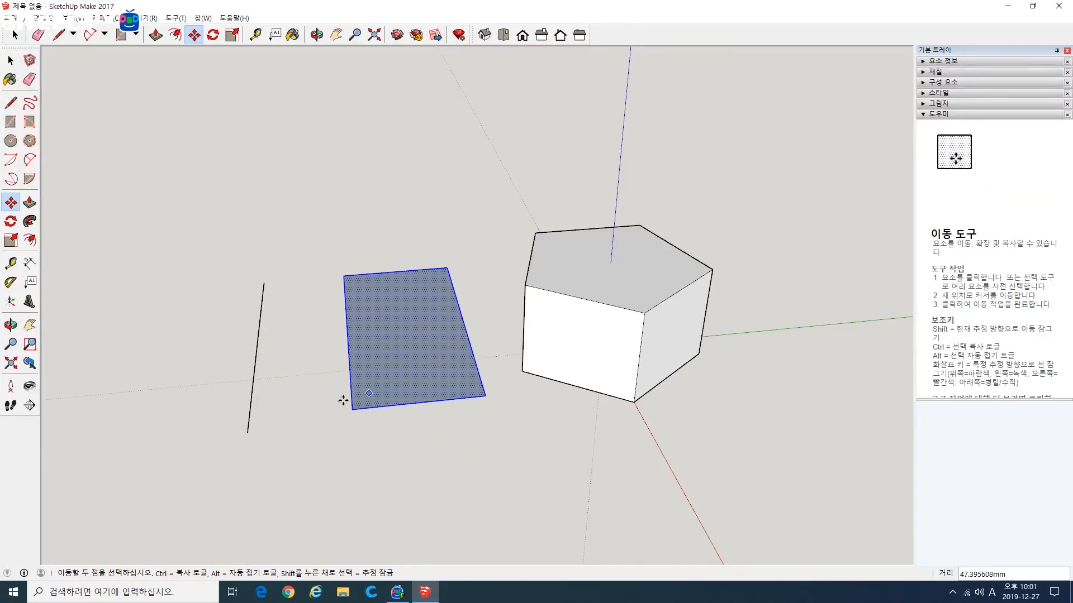
key("Escape")
key("space")
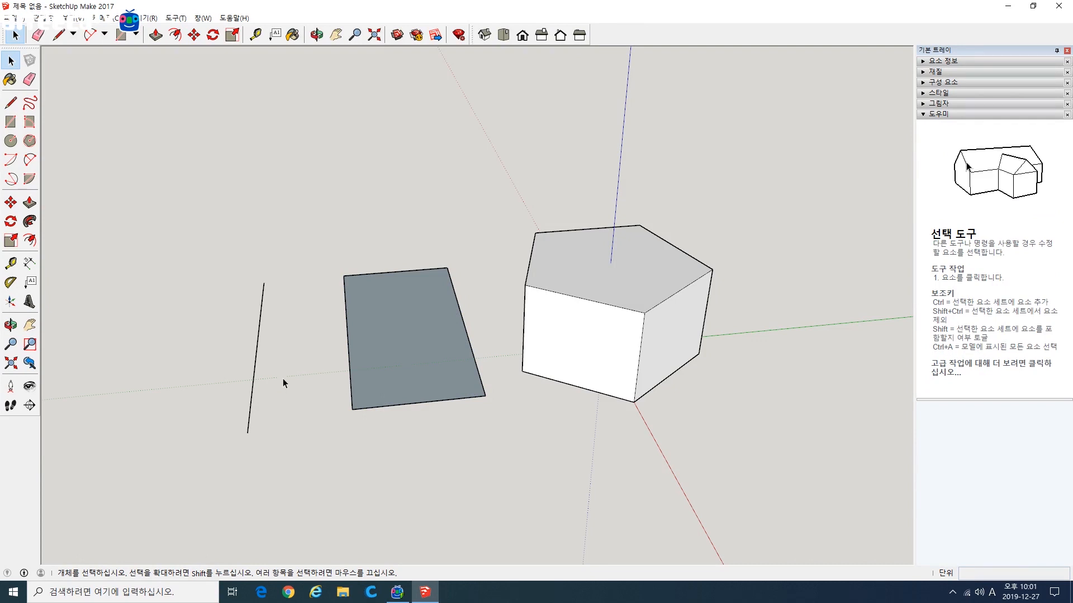
Step: Move the free-standing line a short distance farther away from the rectangle
left_click(11, 202)
left_click(258, 335)
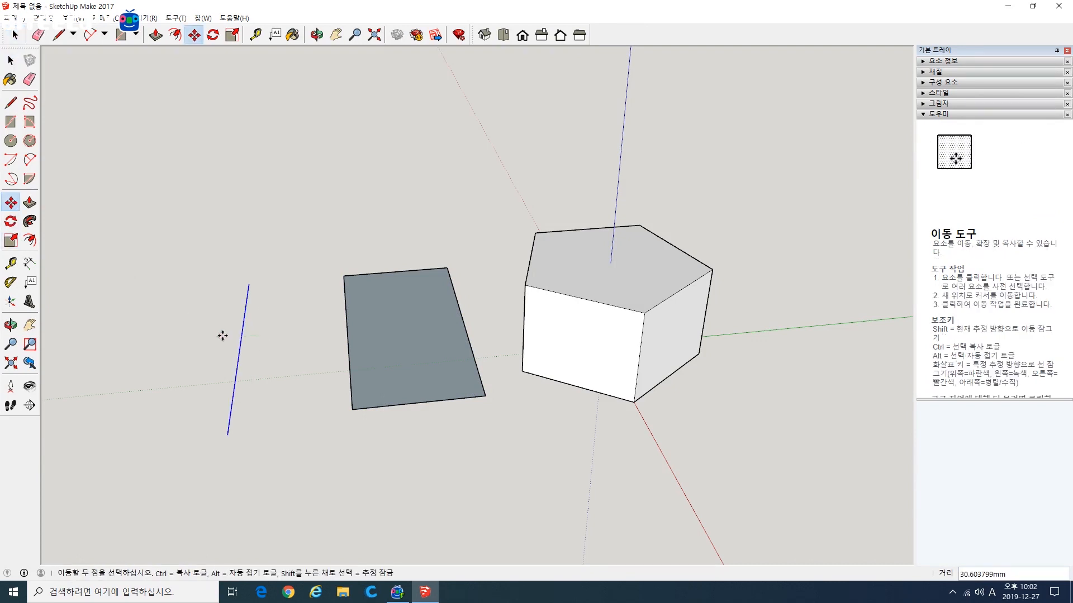
key("space")
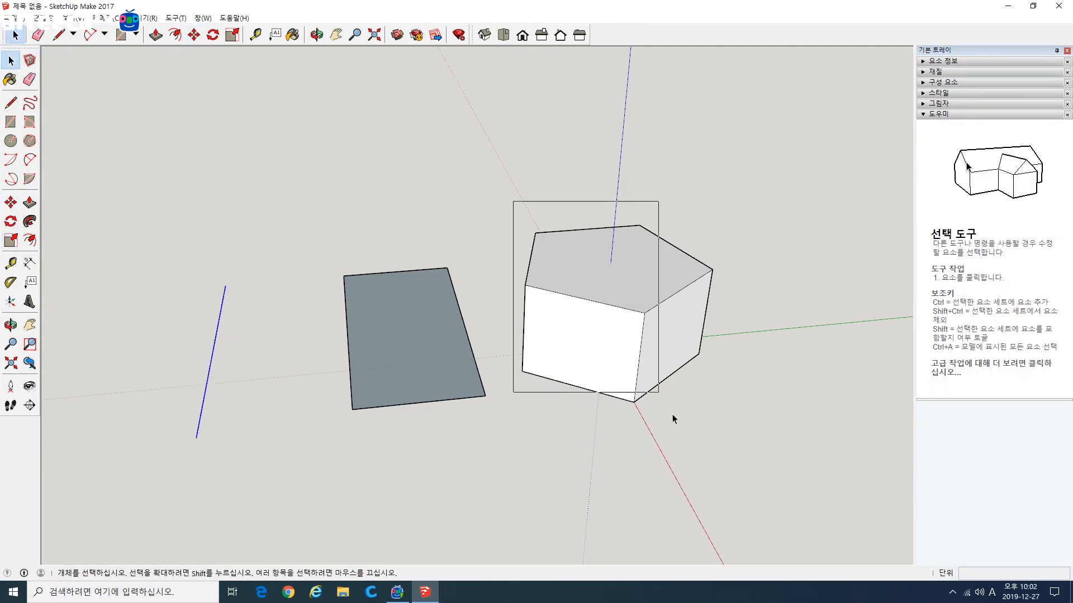
Step: Select the entire pentagonal block, move it away from the rectangle and clear the selection
left_click_drag(672, 414, 735, 444)
left_click(12, 202)
left_click(520, 296)
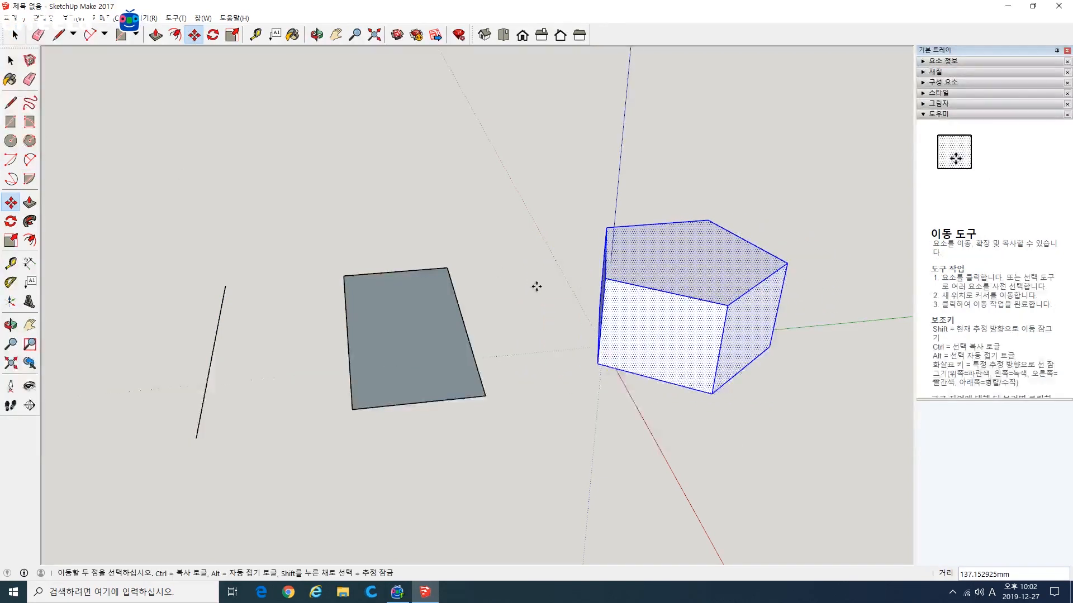
left_click(10, 61)
left_click(259, 254)
Step: Try raising the rectangle's outer corner about 544 mm straight up, then undo the change
middle_click_drag(293, 367, 495, 385)
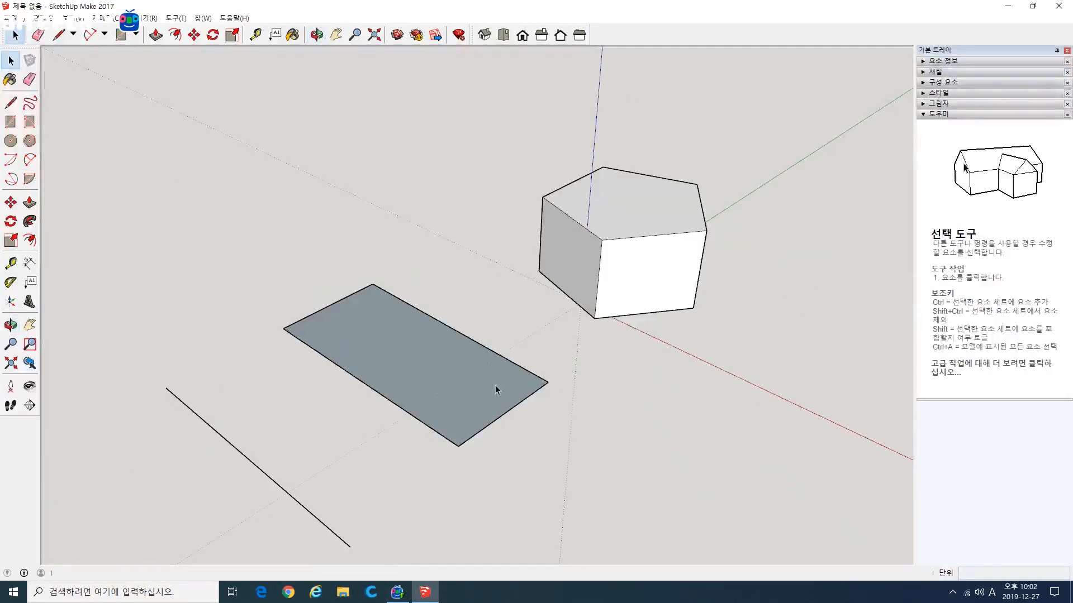
middle_click_drag(347, 383, 405, 380)
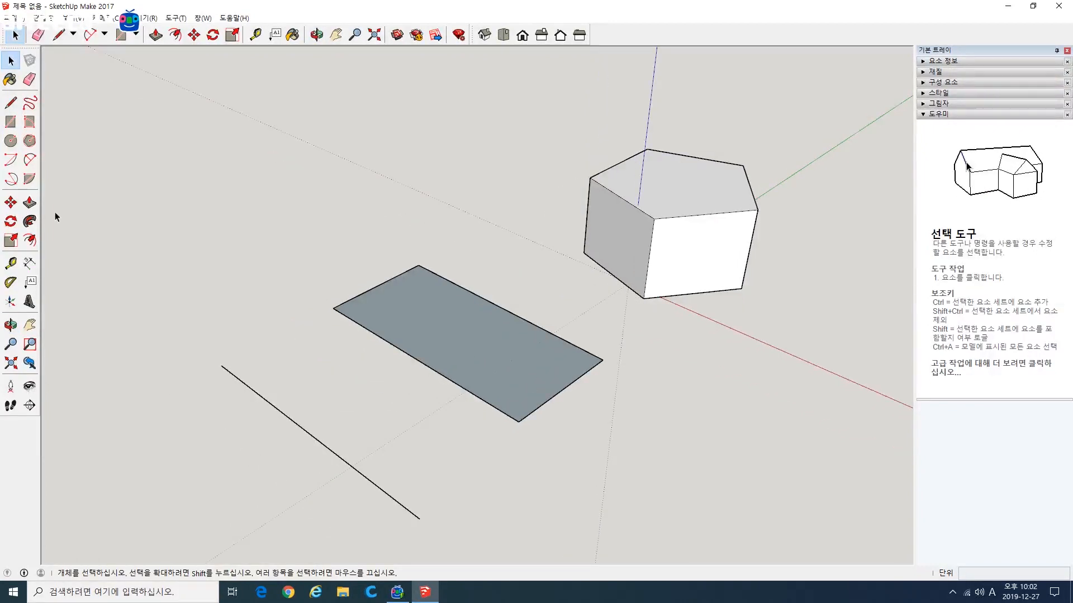
left_click(10, 203)
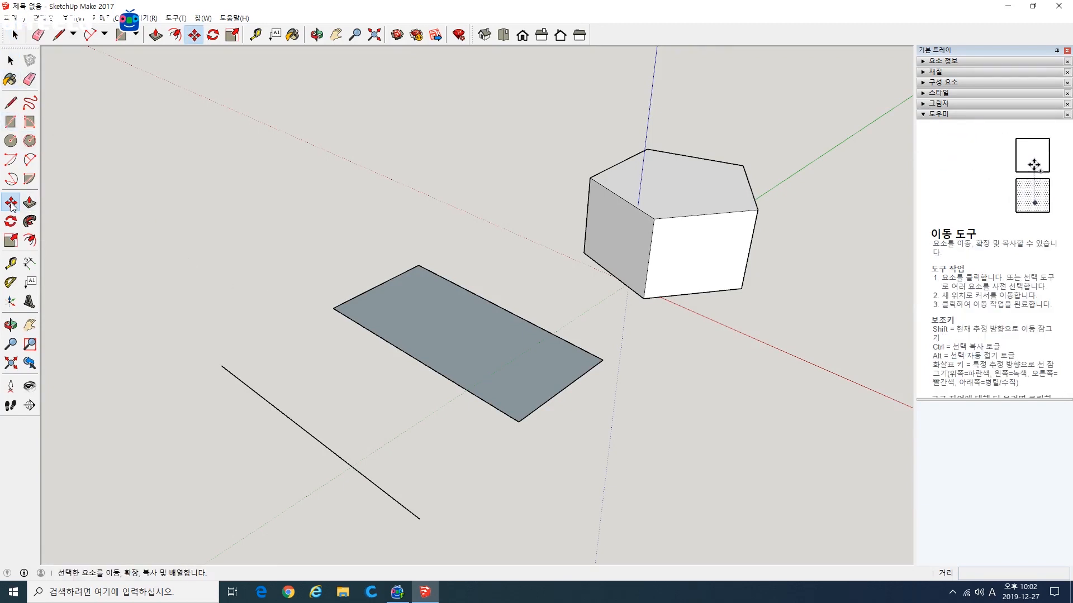
left_click(331, 309)
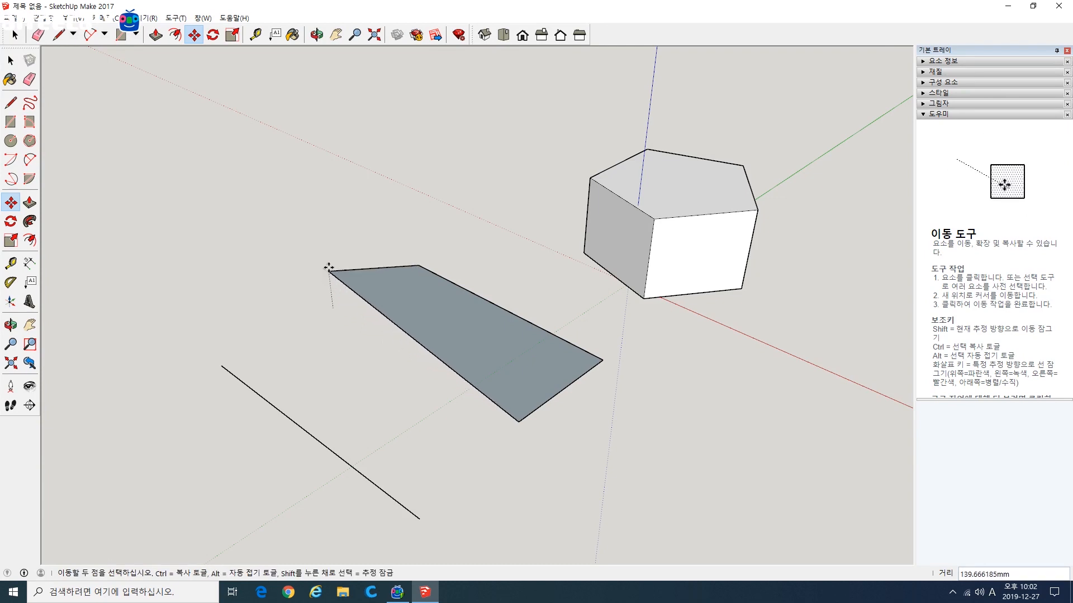
left_click(337, 188)
middle_click_drag(398, 372, 387, 351)
key("ctrl+z")
Step: Raise the rectangle's outer corner upward to fold the face along its diagonal, and shift the free-standing line
left_click(335, 300)
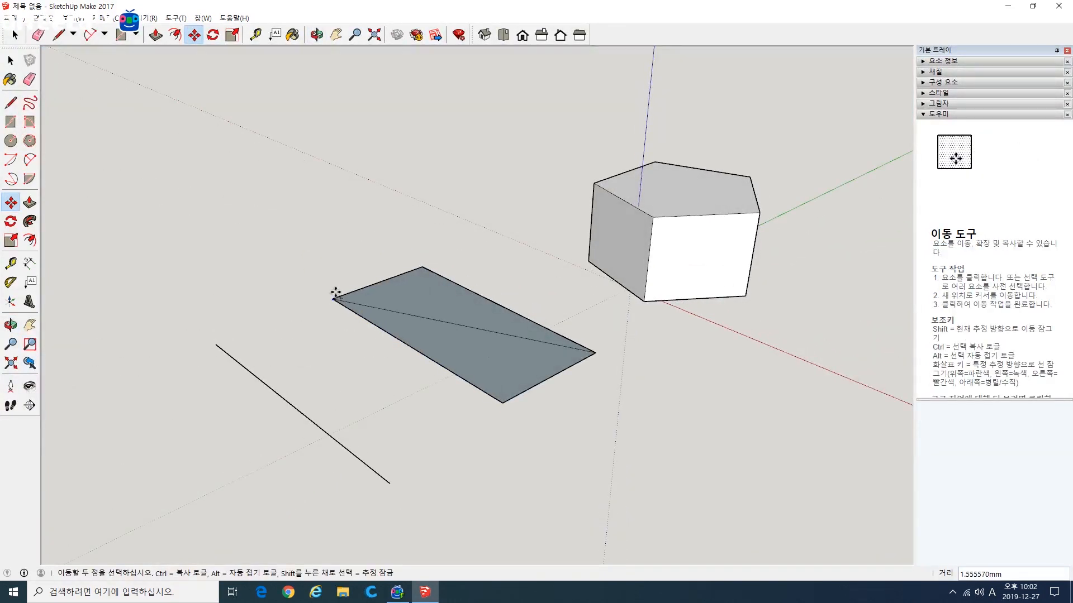
left_click(327, 206)
middle_click_drag(328, 206, 454, 389)
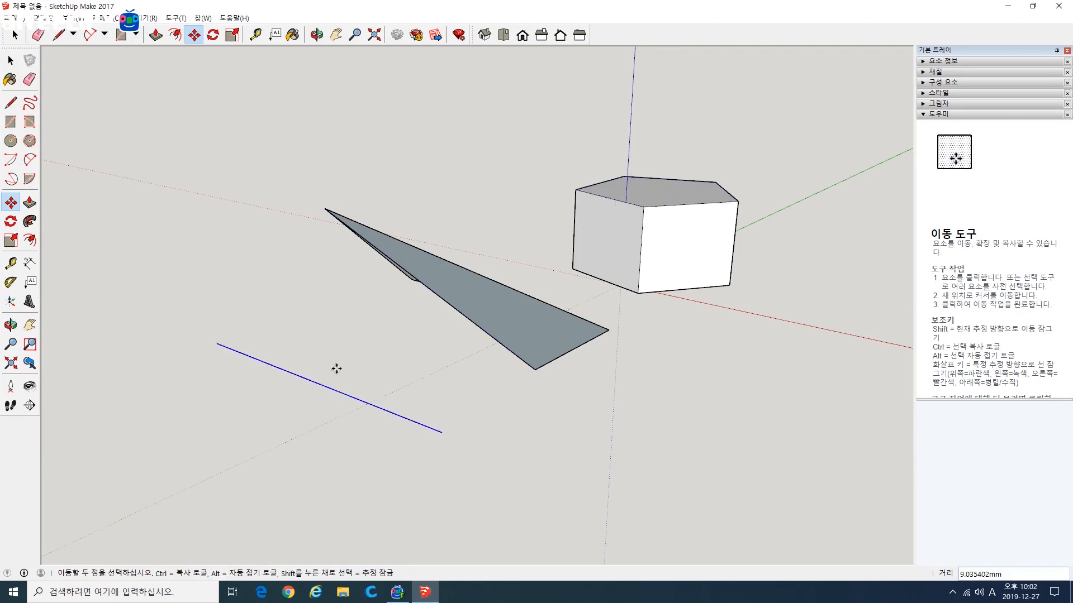
middle_click_drag(302, 336, 491, 424)
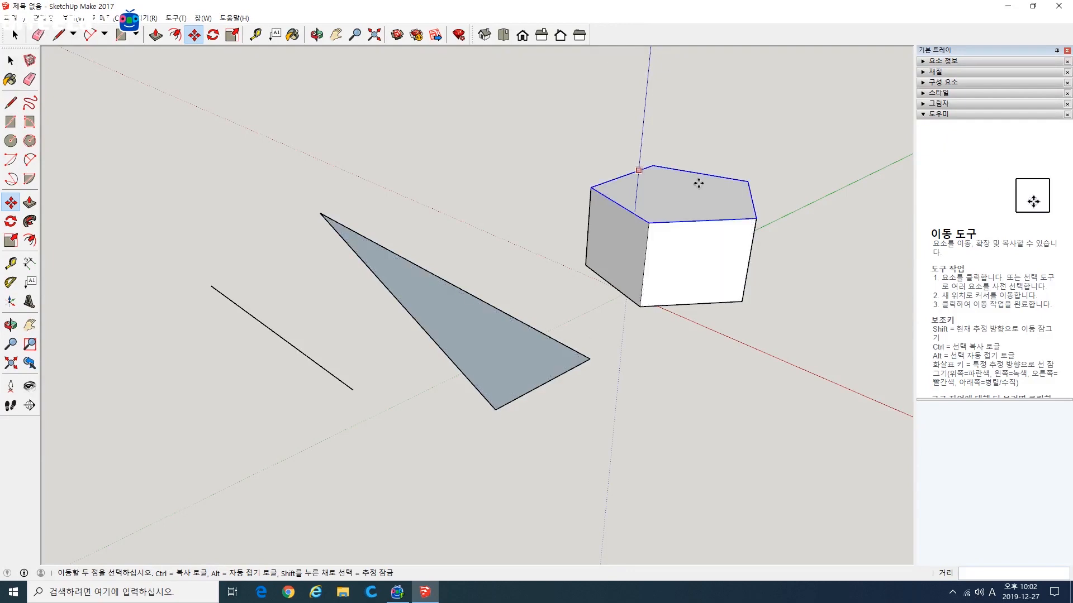
Step: Shift the front side face of the pentagonal block using the Move tool
left_click(699, 251)
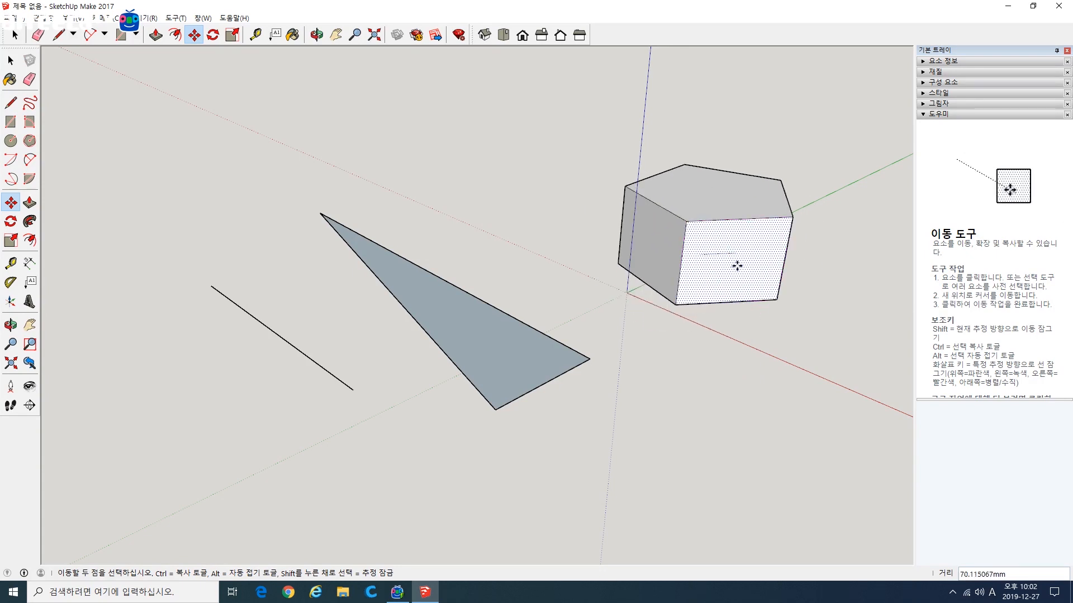
left_click(716, 304)
middle_click_drag(716, 303, 455, 387)
Step: Move the triangular face of the folded shape that lies nearest the block
left_click(462, 320)
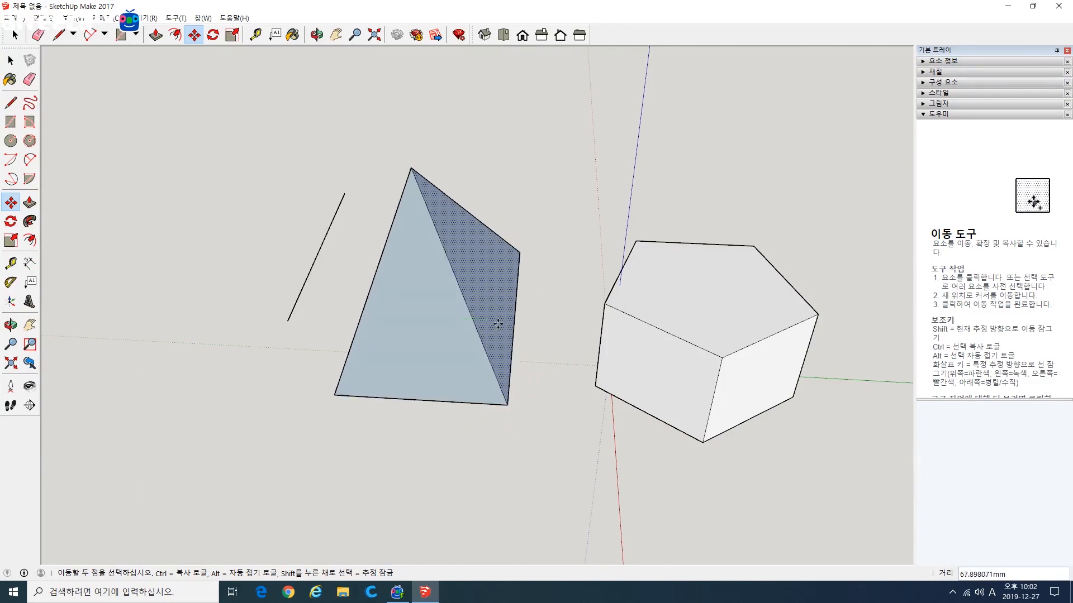
left_click(498, 324)
middle_click_drag(519, 376, 405, 384)
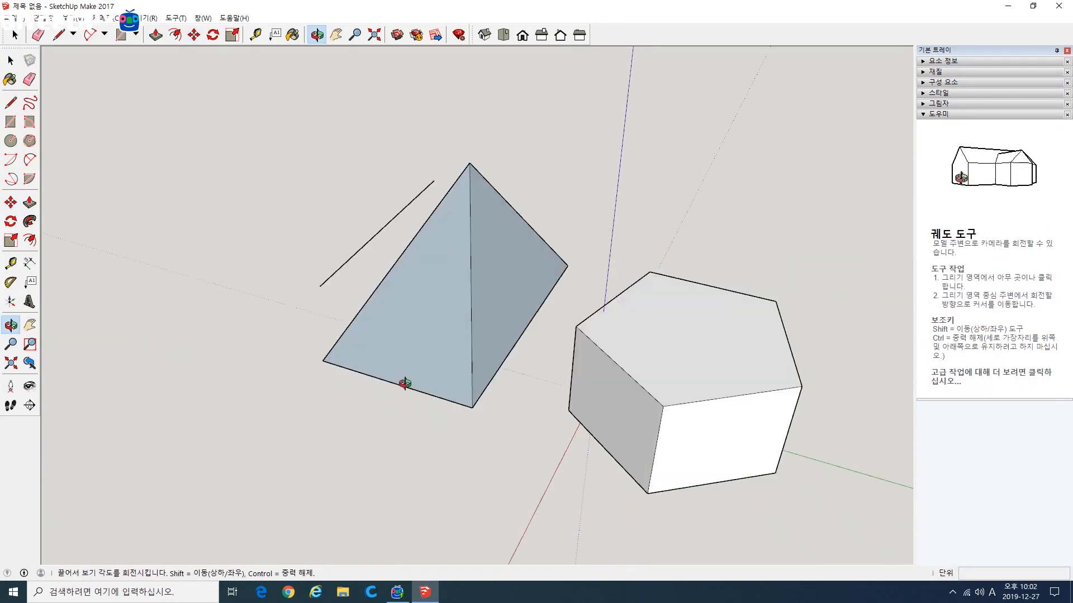
Step: Move the pentagonal block's side face that faces the folded shape
left_click(588, 383)
left_click(678, 359)
middle_click_drag(503, 407, 445, 434)
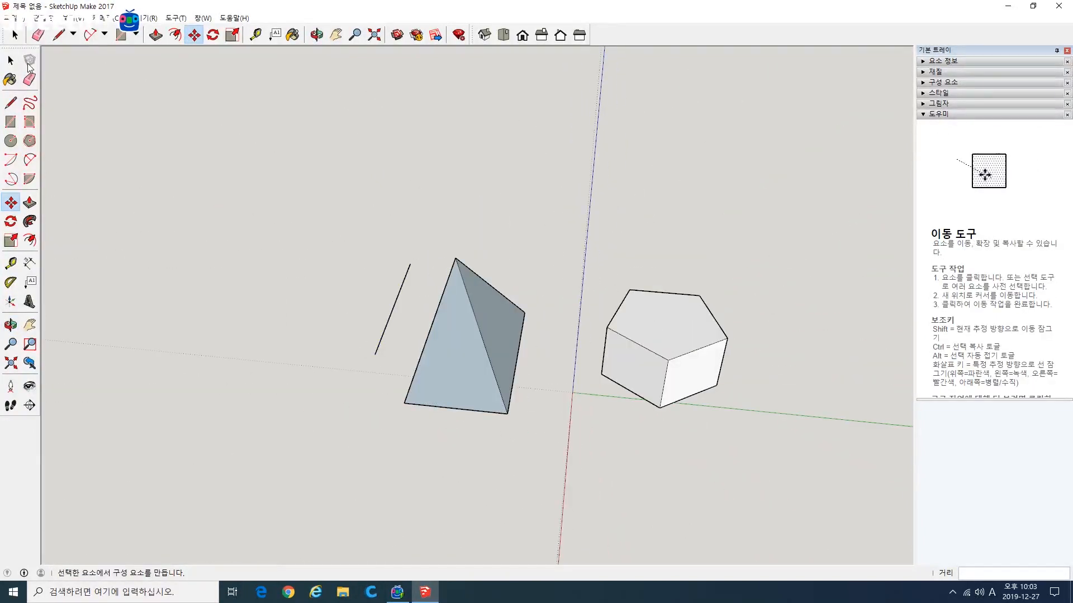
Step: Select the free-standing line, move it about 268 mm away from the folded shape and clear the selection
key("space")
left_click_drag(413, 357, 412, 356)
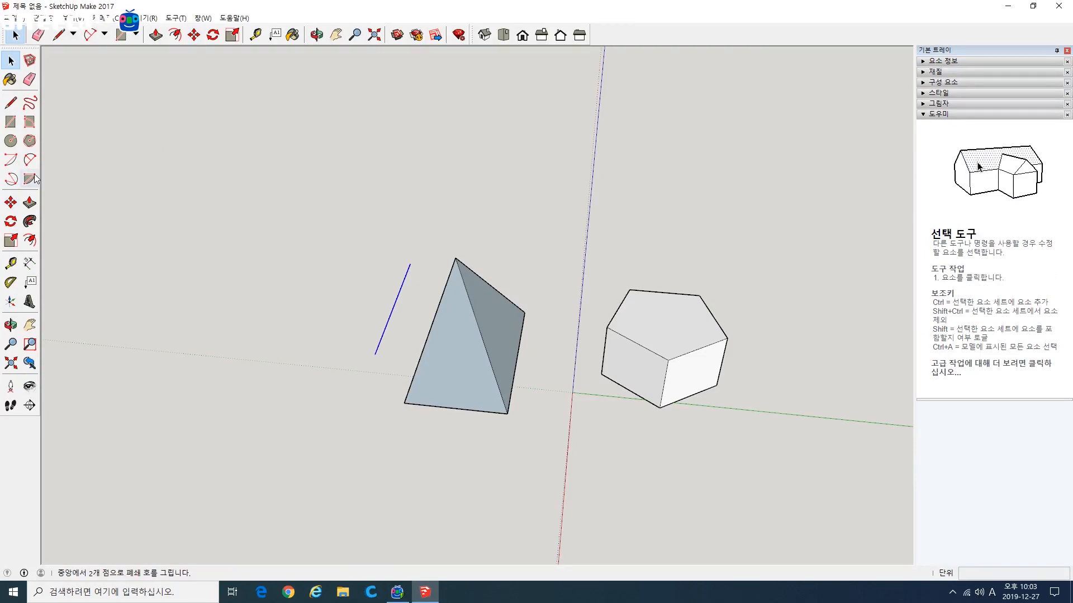
left_click(10, 202)
left_click(394, 299)
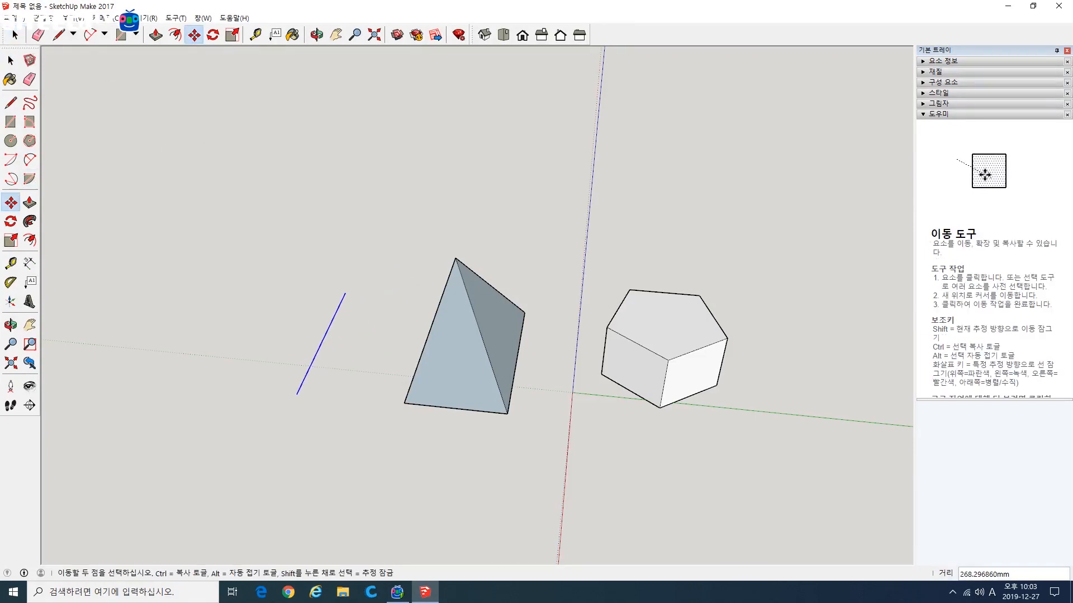
left_click(11, 60)
left_click(85, 239)
Step: Move the folded shape's ground edge about 107 mm toward the block and its opposite lower corner about 125 mm the same way
left_click(11, 203)
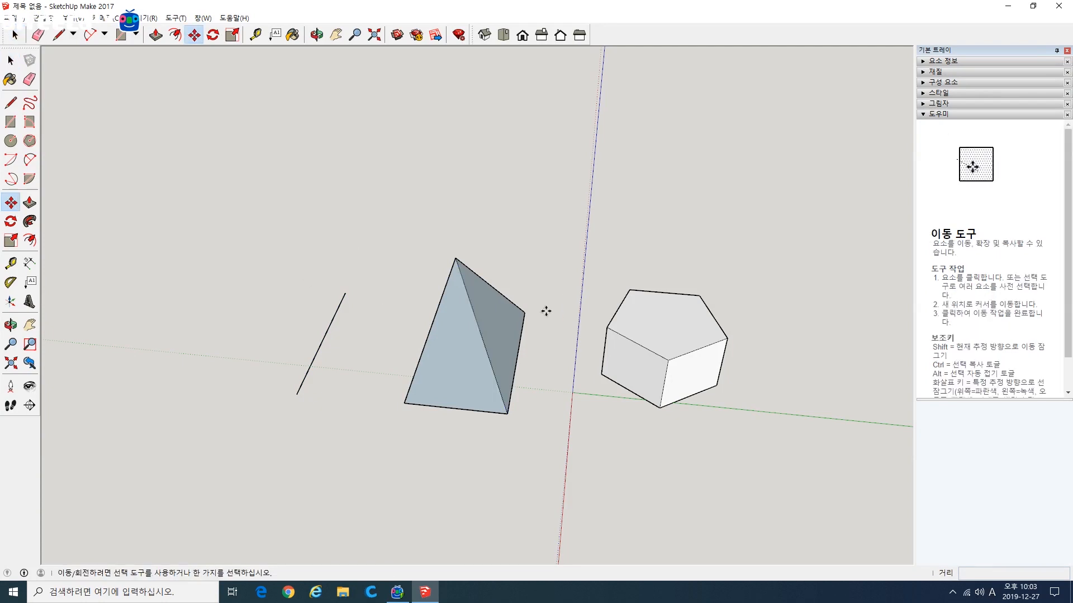
left_click(524, 313)
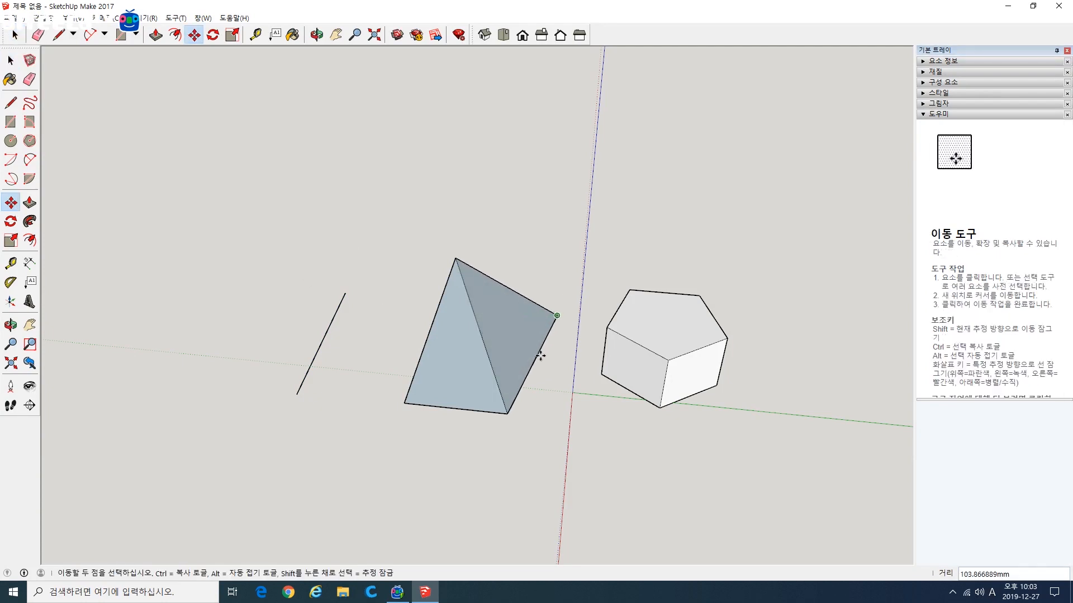
left_click(404, 403)
left_click(448, 409)
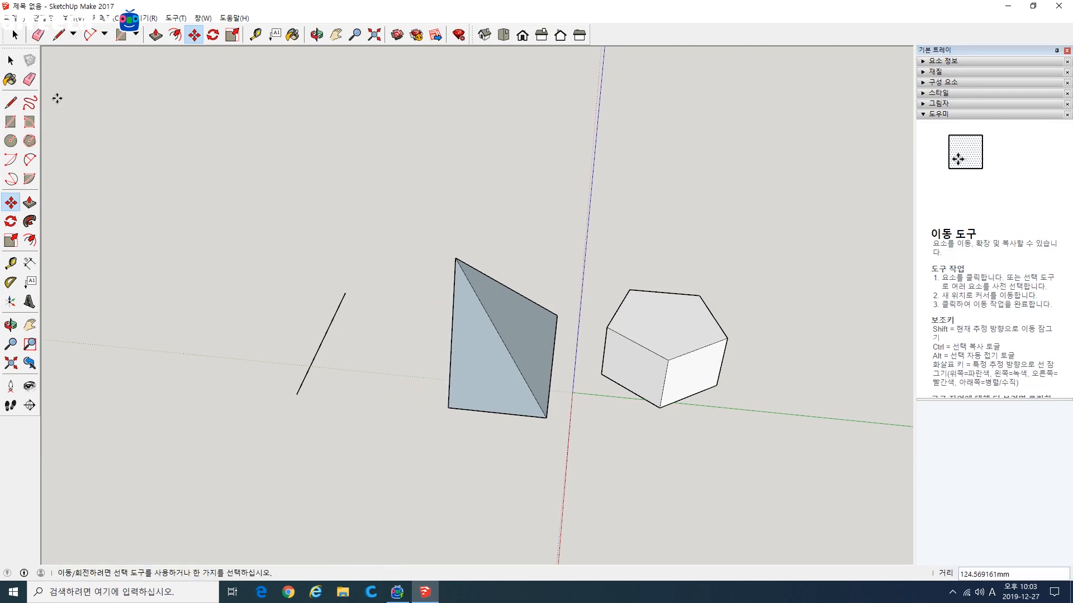
Step: Select the free-standing line and the folded shape and delete them both
key("space")
middle_click_drag(529, 382, 570, 405)
left_click_drag(497, 442, 507, 441)
key("Delete")
Step: Select the entire pentagonal block and move it back over the origin
left_click_drag(519, 246, 700, 413)
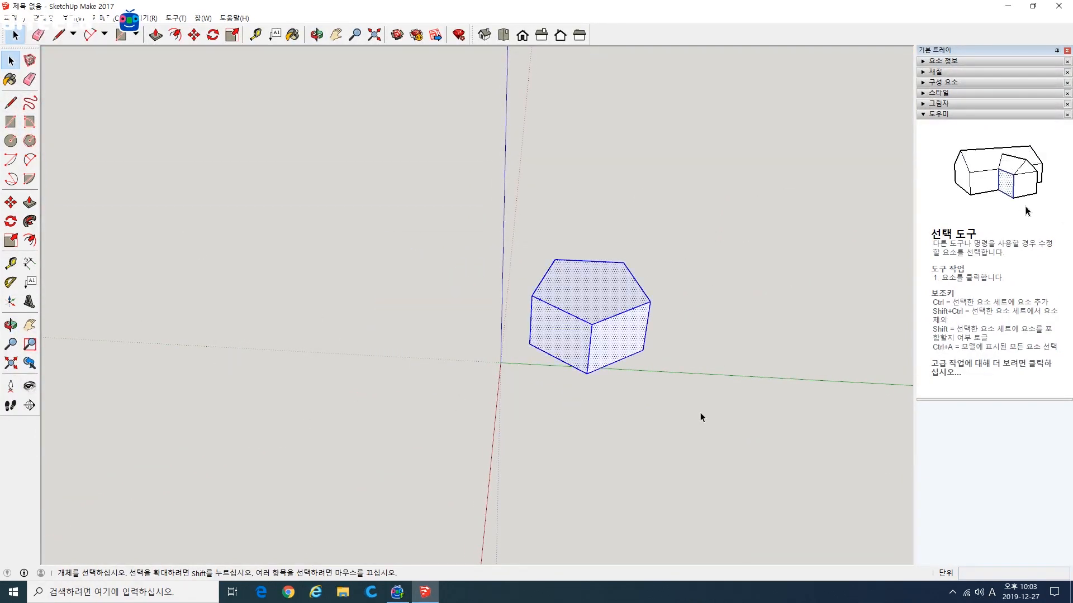
key("m")
left_click(558, 342)
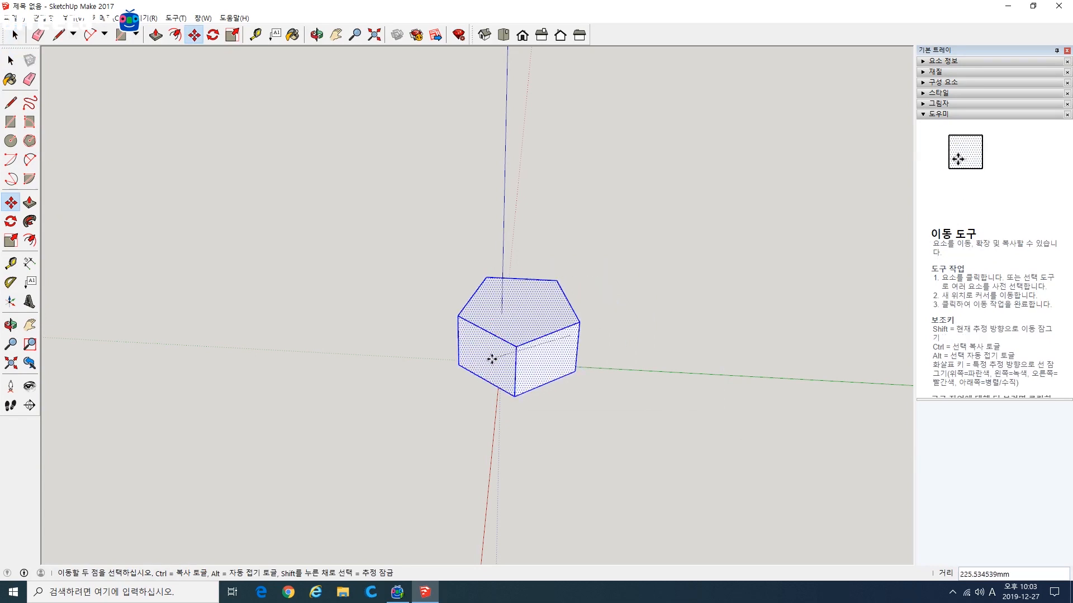
left_click(491, 358)
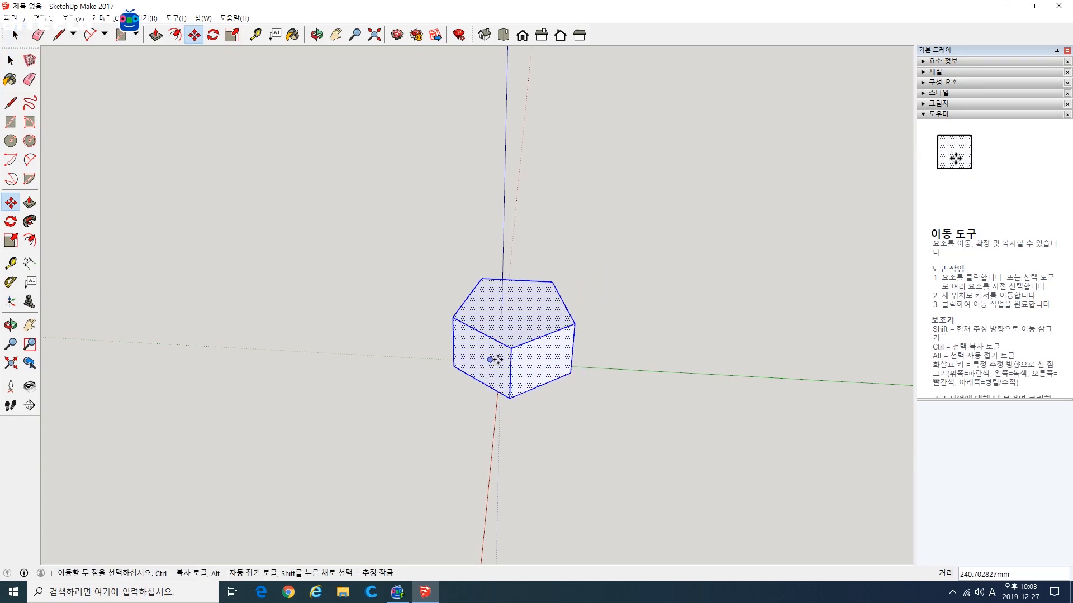
left_click(577, 389)
Step: Select the entire pentagonal block, try moving it about 552 mm along the green axis, and undo the move
scroll(576, 387, "down", 2)
scroll(575, 387, "up", 2)
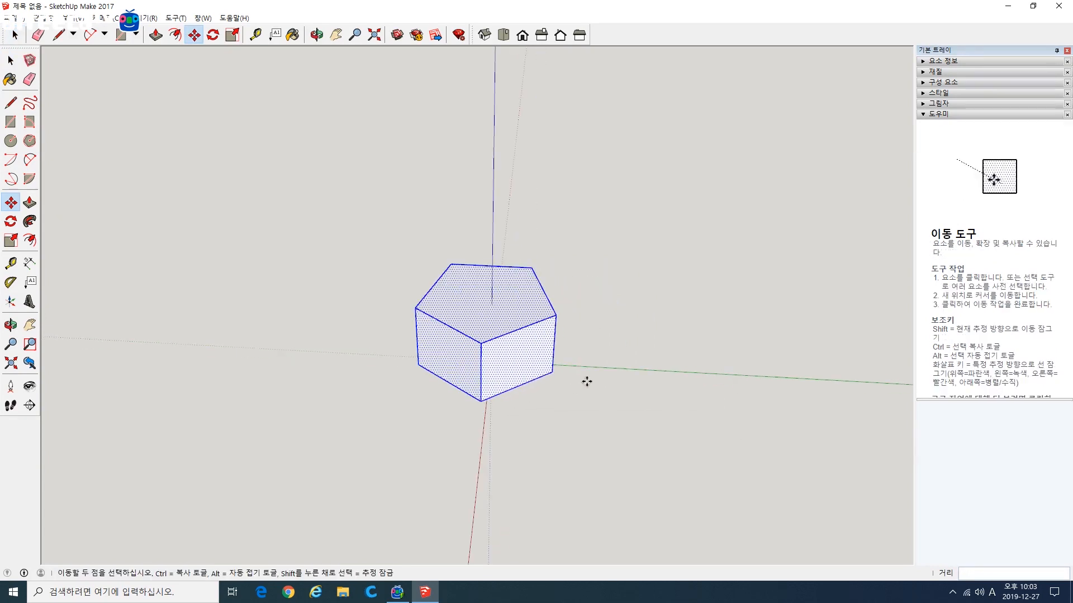
mouse_move(586, 378)
middle_mouse_down()
mouse_move(572, 371)
mouse_move(486, 395)
mouse_move(584, 397)
middle_mouse_up()
scroll(583, 397, "up", 3)
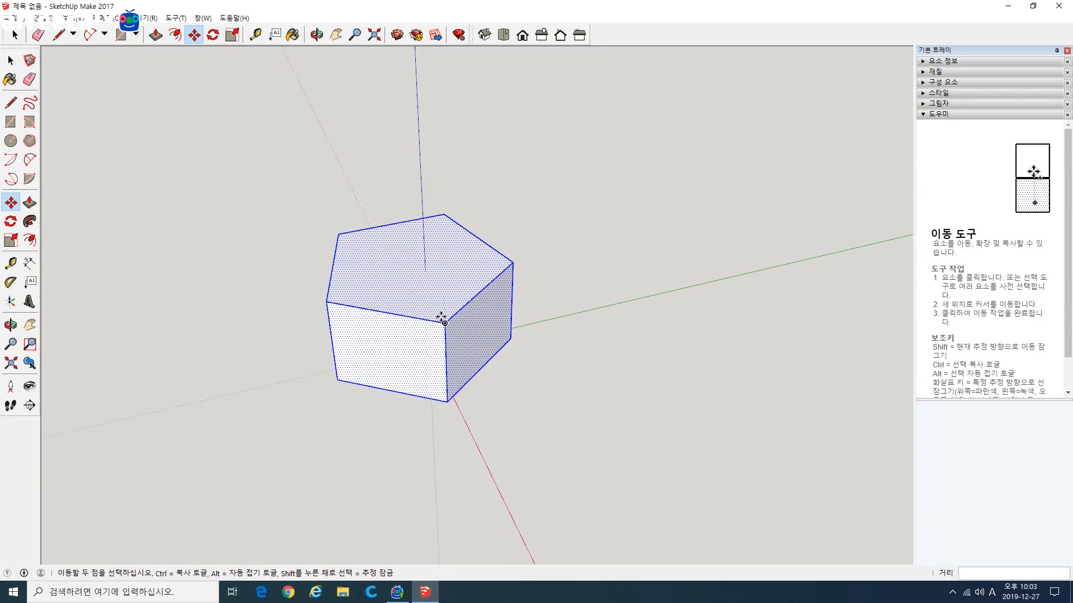
key("space")
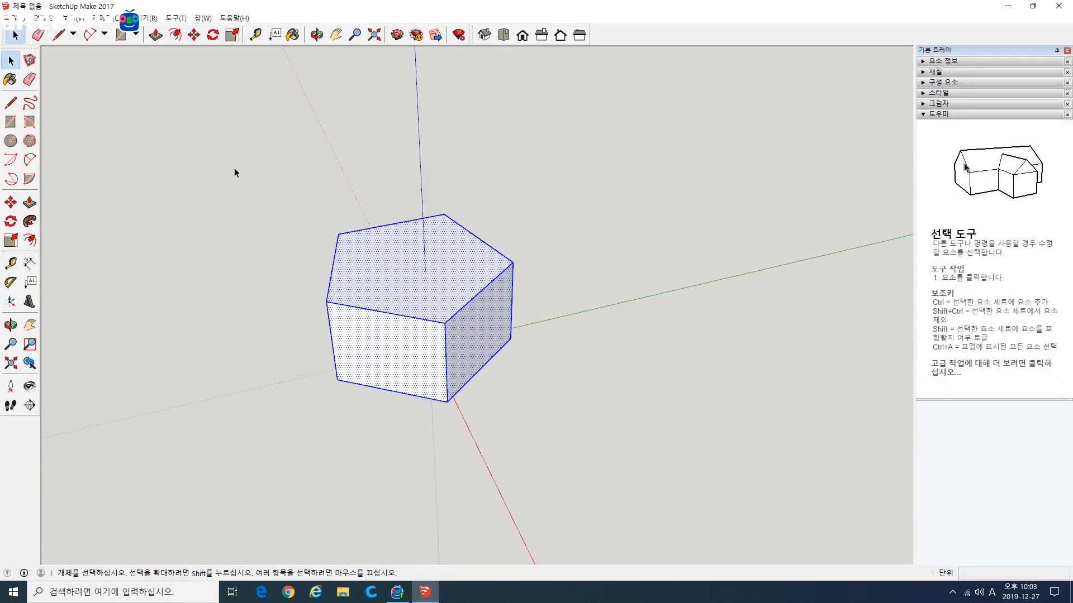
left_click_drag(234, 168, 584, 432)
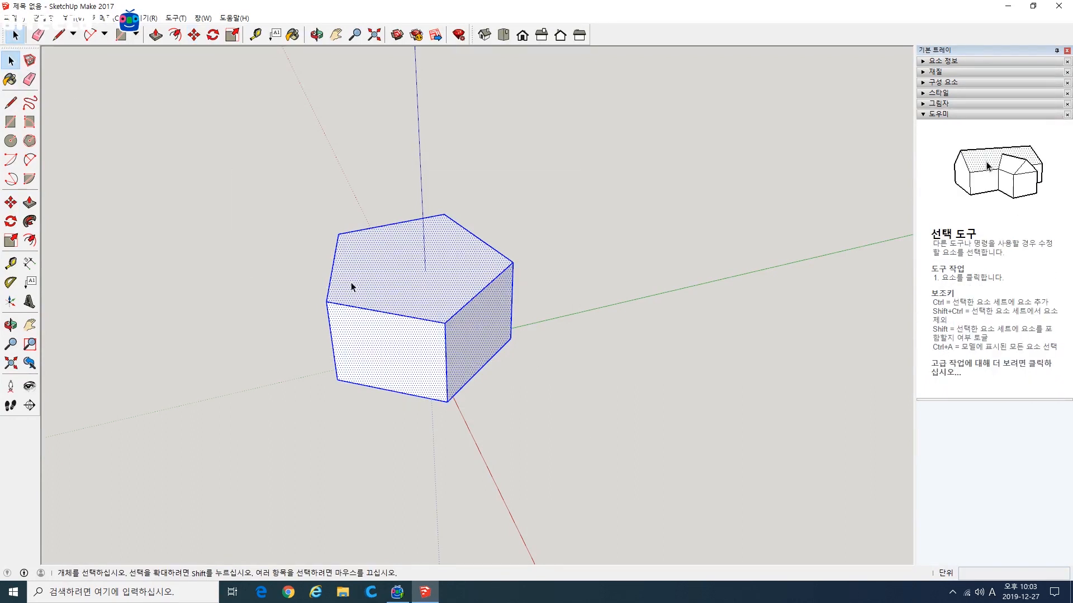
left_click(12, 204)
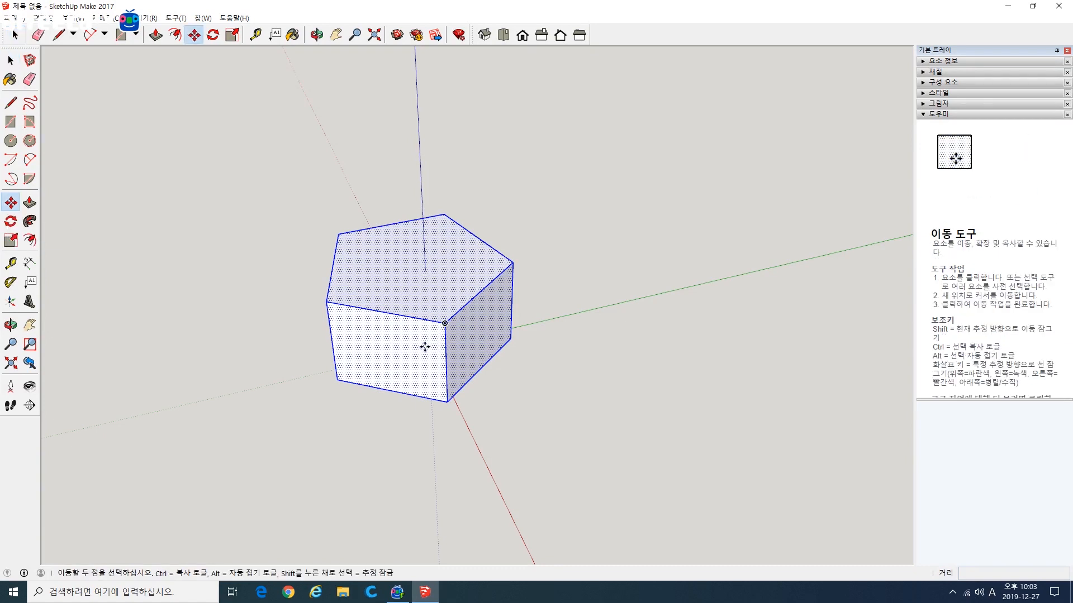
left_click(444, 324)
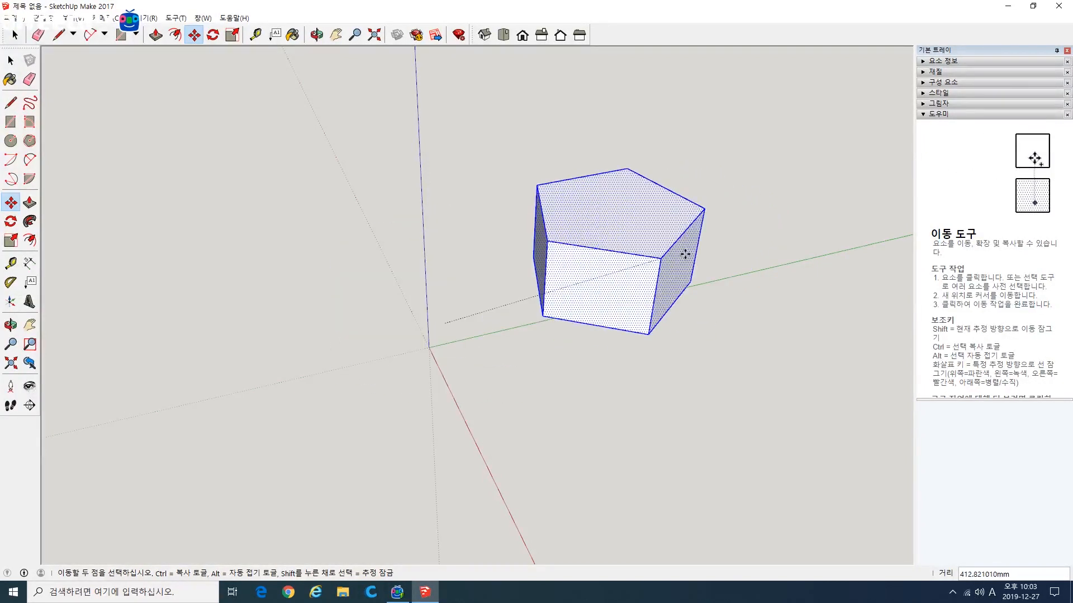
left_click(754, 263)
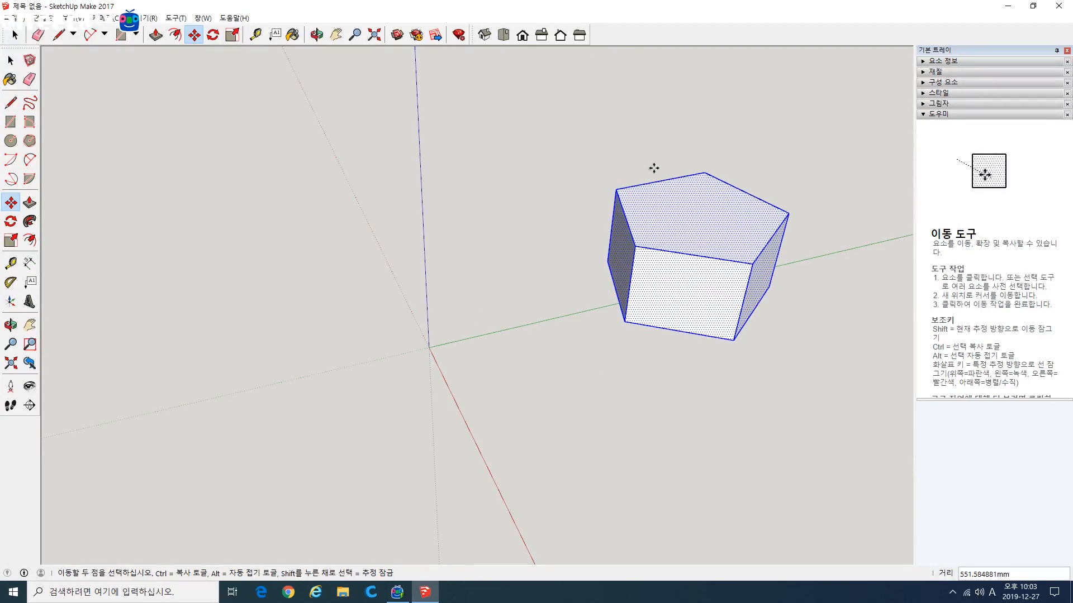
key("ctrl+z")
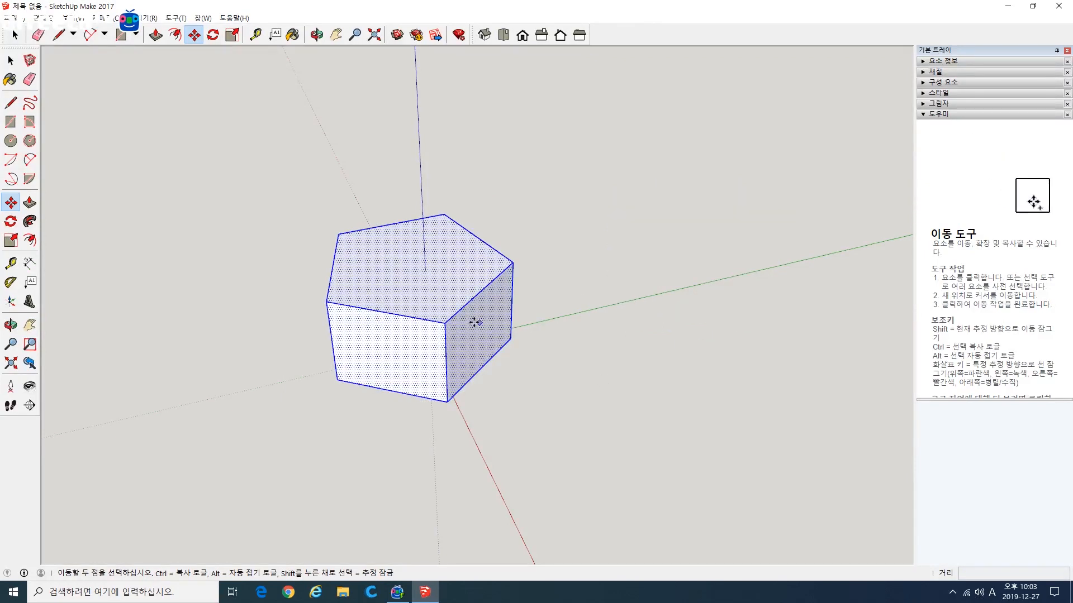
Step: Copy the selected block 400 mm along the green axis
left_click(442, 323)
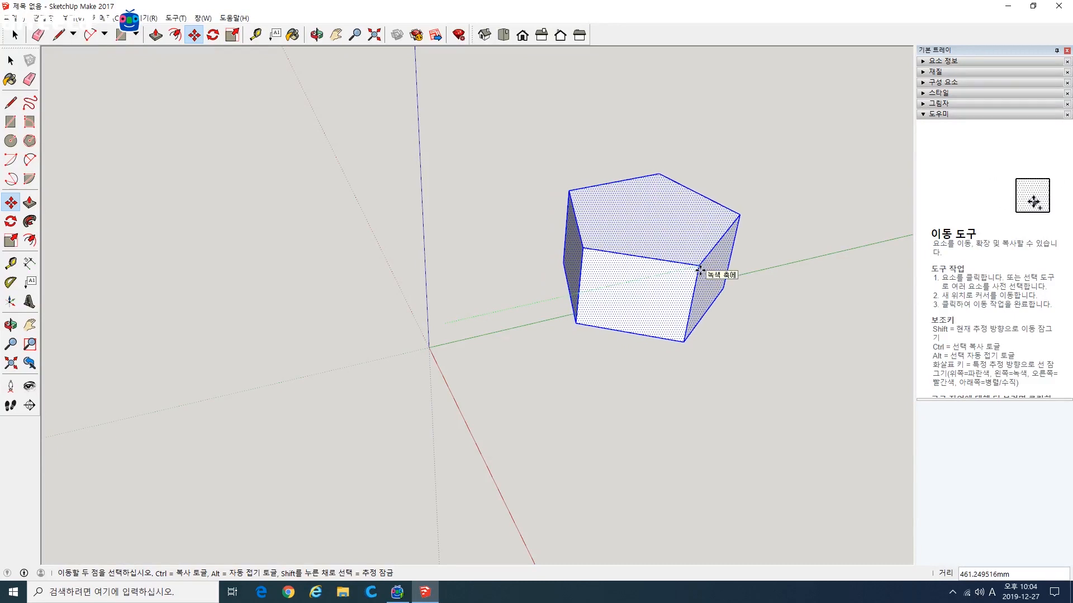
key("ctrl")
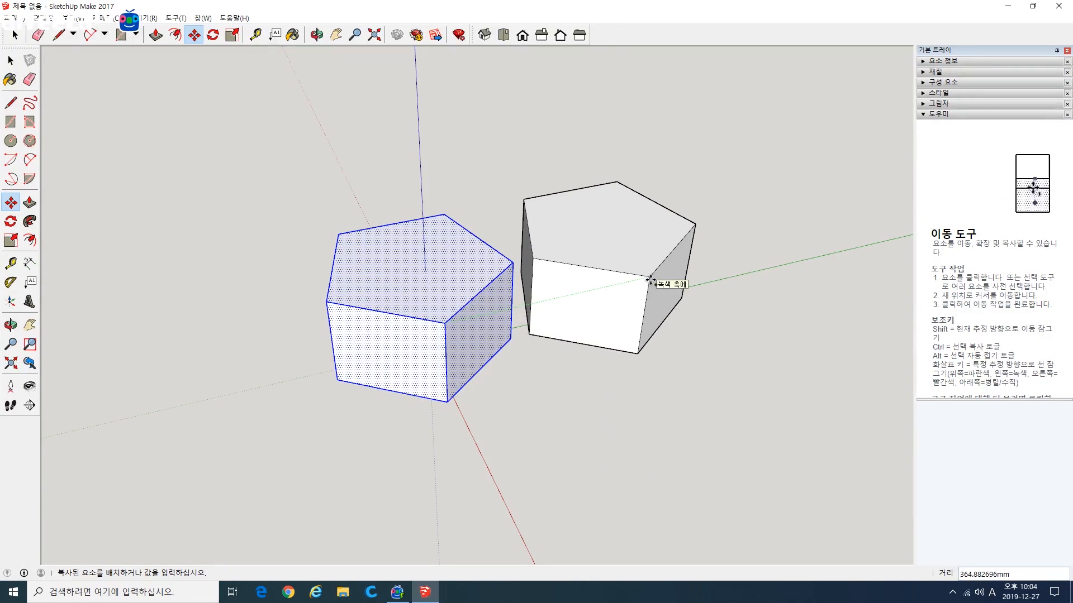
key("Return")
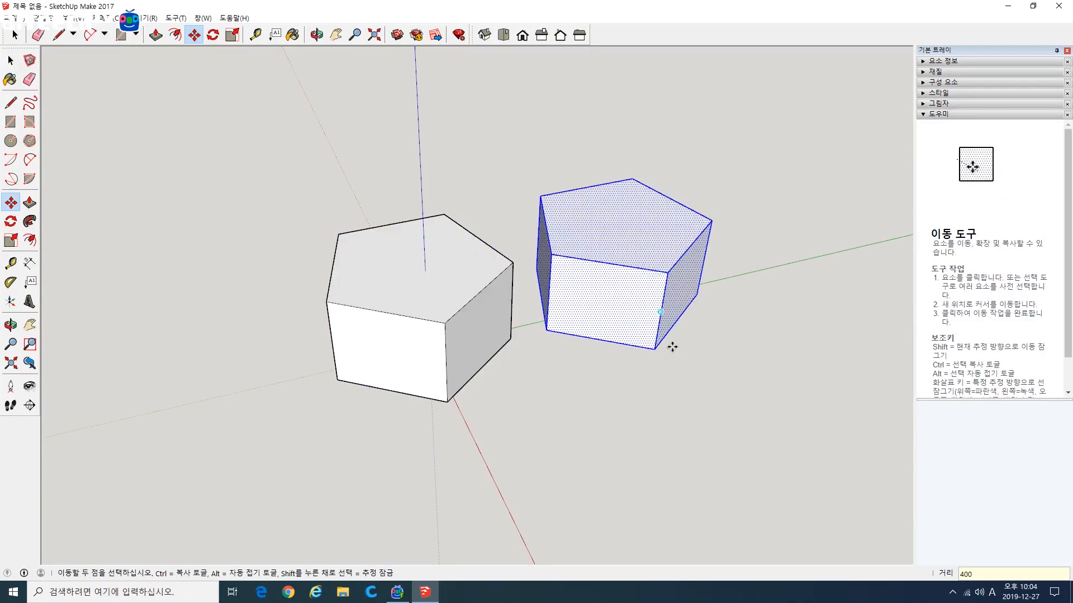
Step: Multiply the block copy by 5 at the same spacing to form a row along the green axis
middle_click_drag(670, 345, 425, 294)
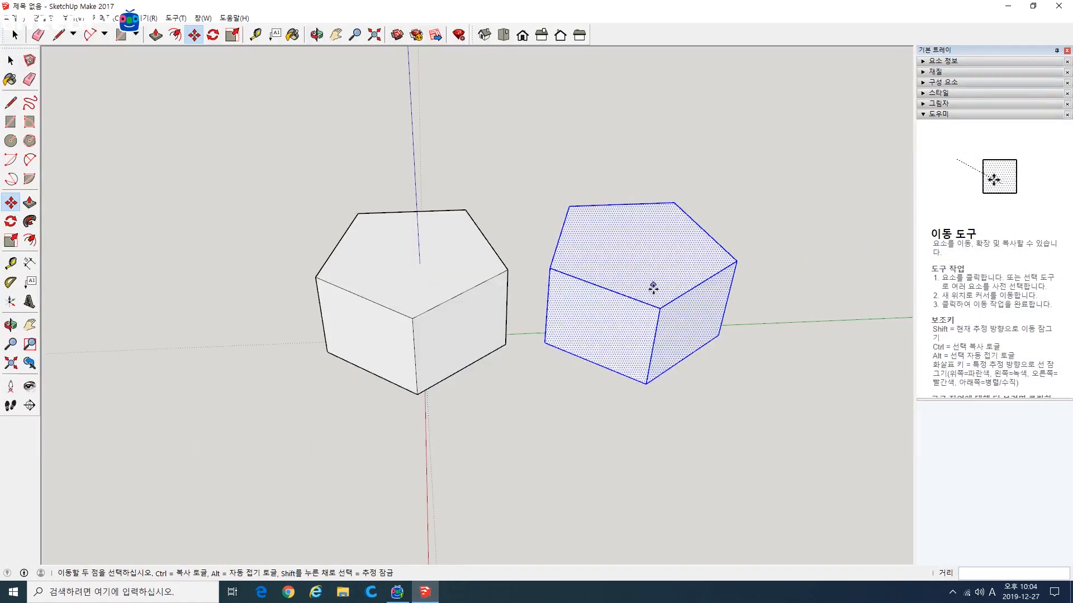
middle_click_drag(648, 392, 581, 423)
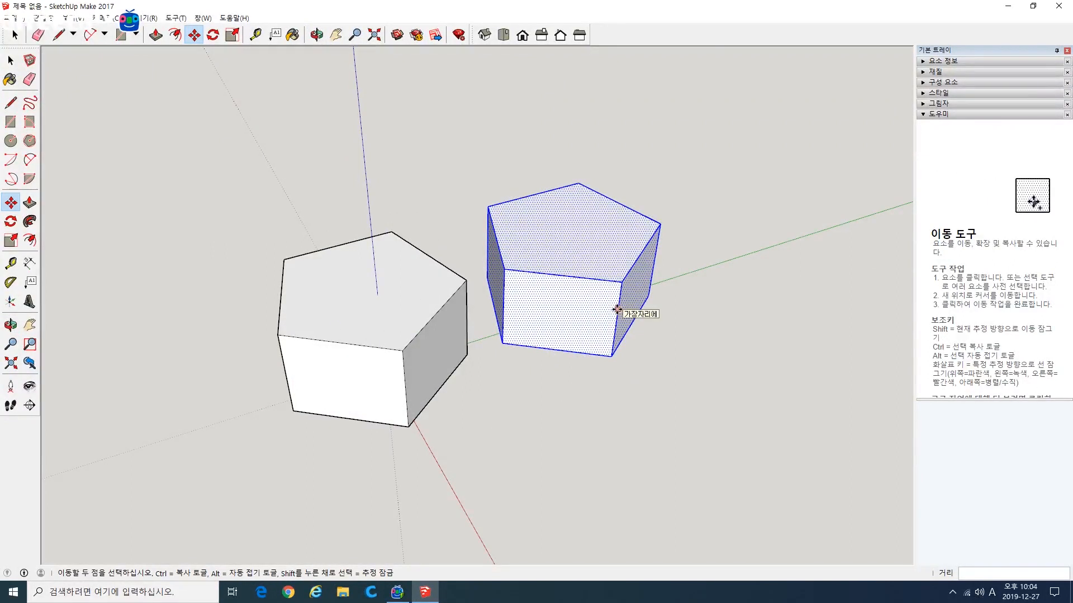
type("*")
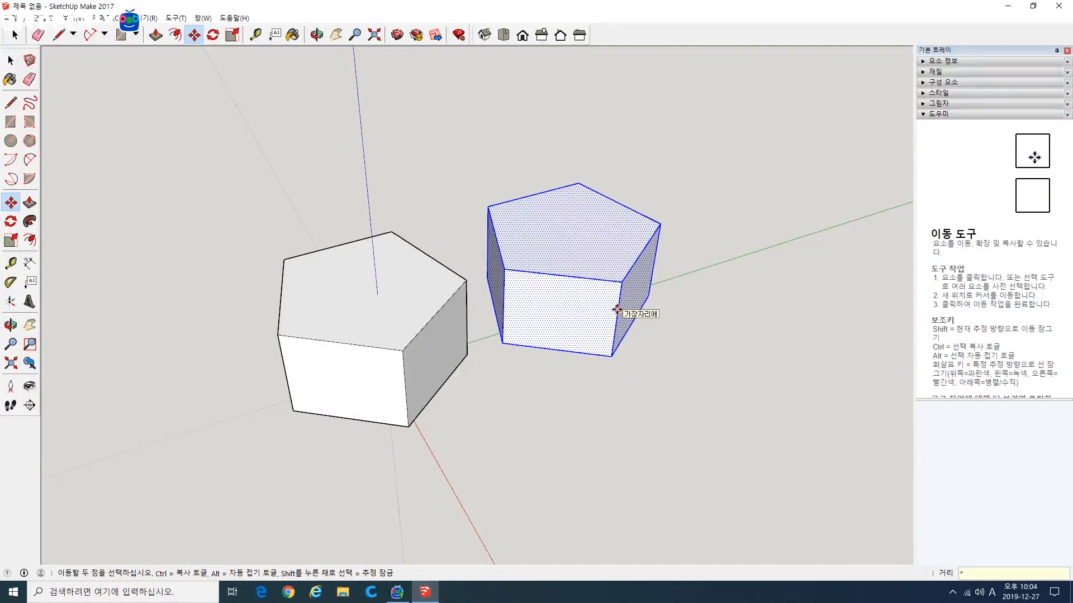
type("5")
key("Return")
scroll(617, 310, "down", 3)
middle_click_drag(705, 327, 589, 352, "shift")
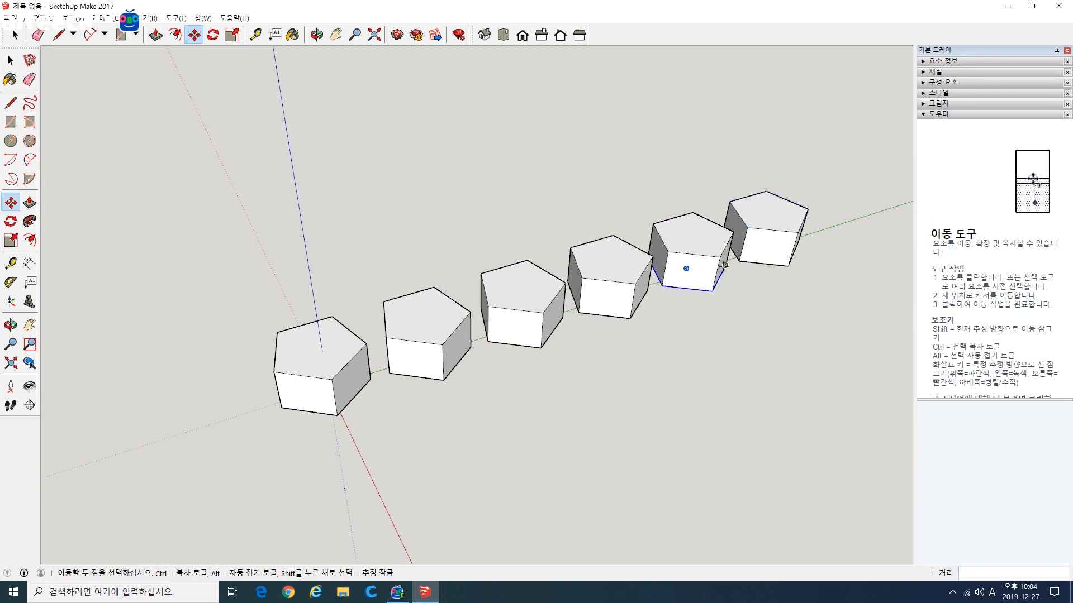
Step: Select the whole row of blocks, copy it about 469 mm along the red axis and multiply the copy by 5
scroll(396, 338, "down", 3)
key("space")
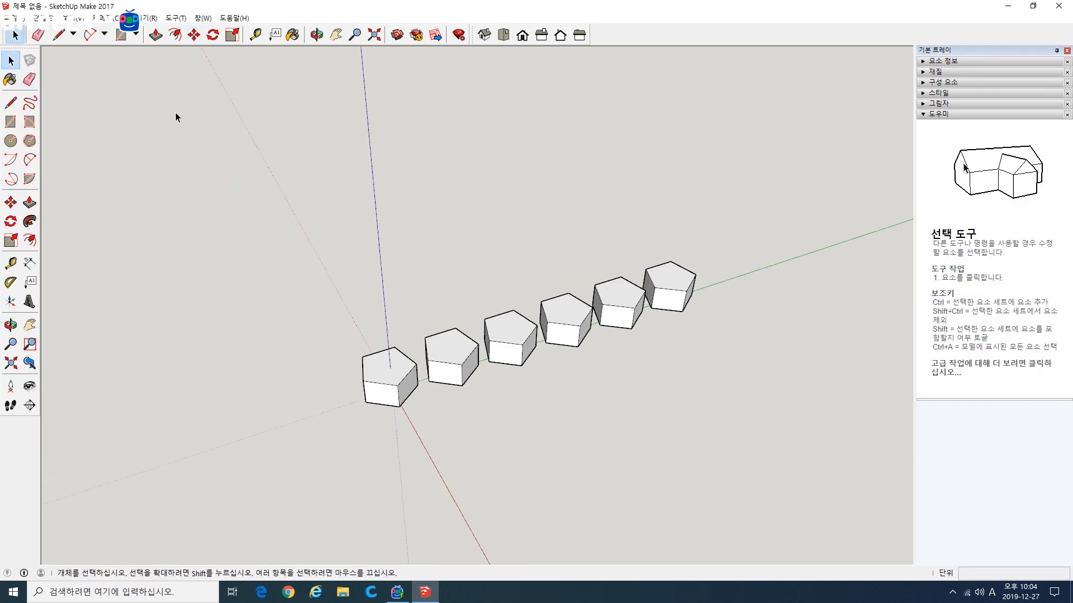
left_click_drag(309, 186, 753, 474)
key("m")
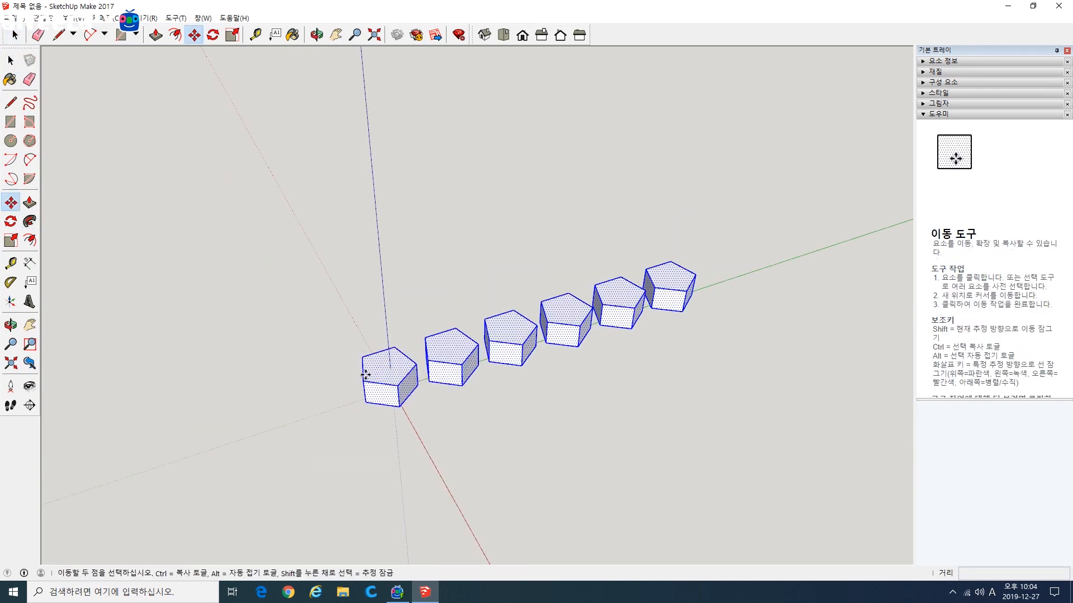
left_click(365, 374)
key("ctrl")
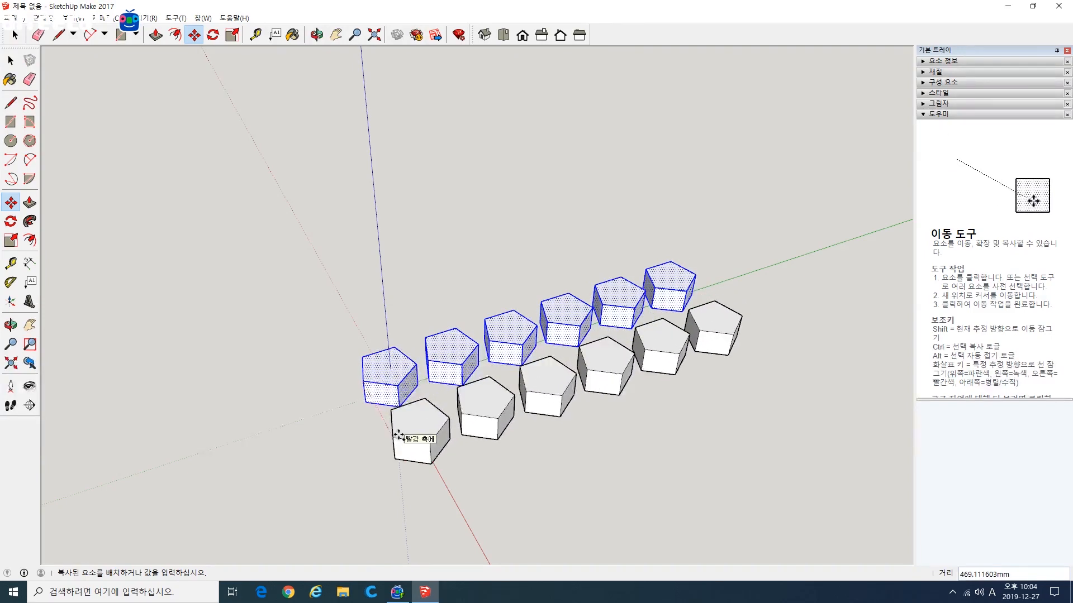
left_click(399, 436)
type("*5")
key("Return")
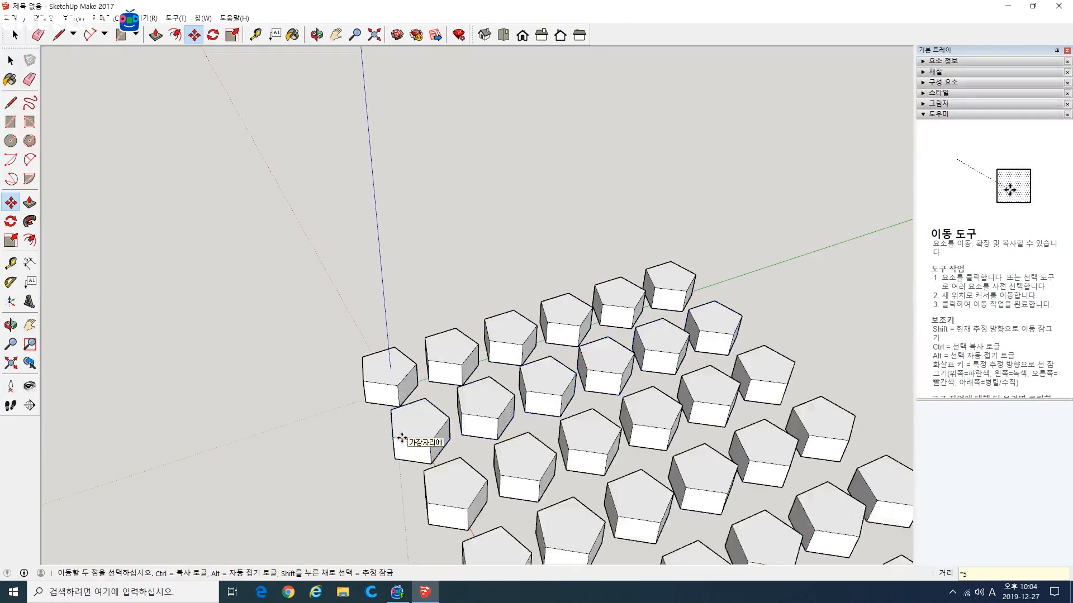
scroll(419, 430, "down", 2)
scroll(381, 460, "down", 1)
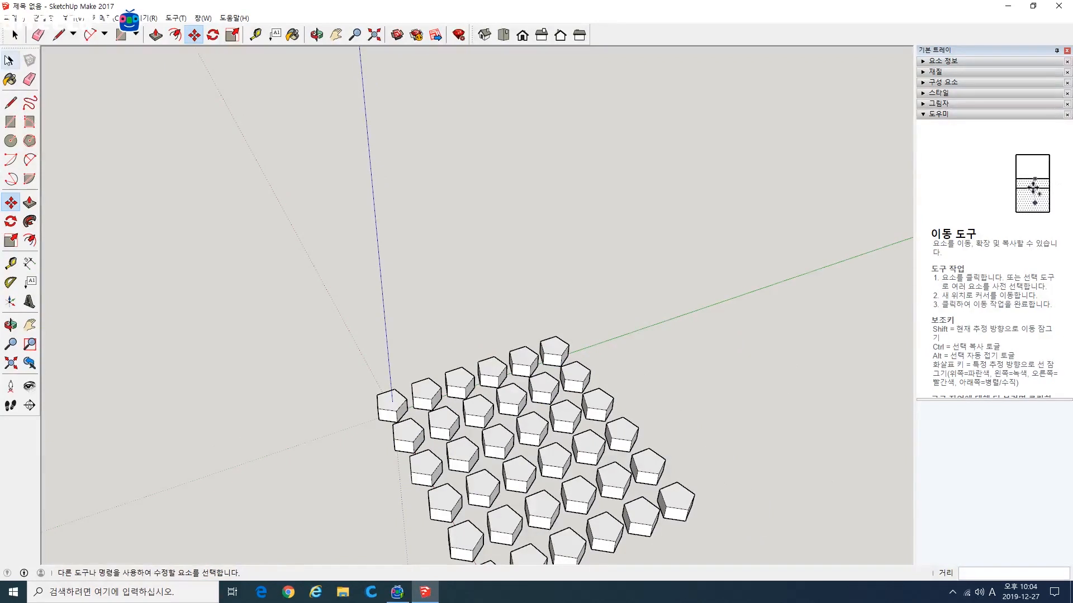
Step: Select the entire grid of blocks, copy it straight up along the blue axis and multiply the copy by 5
key("space")
scroll(340, 357, "down", 1)
left_click_drag(654, 570, 653, 568)
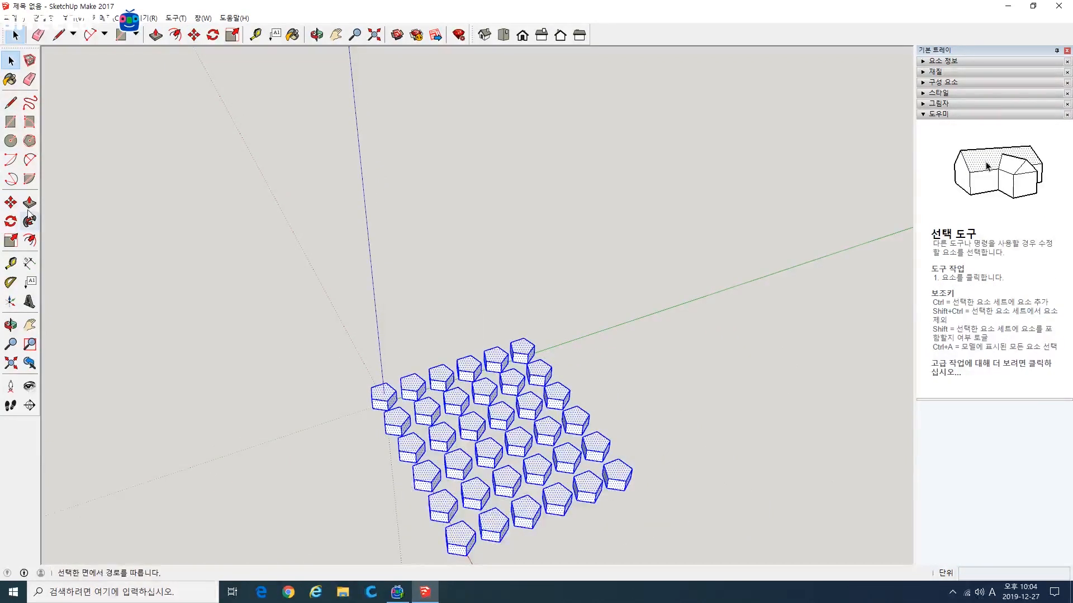
left_click(419, 474)
key("ctrl")
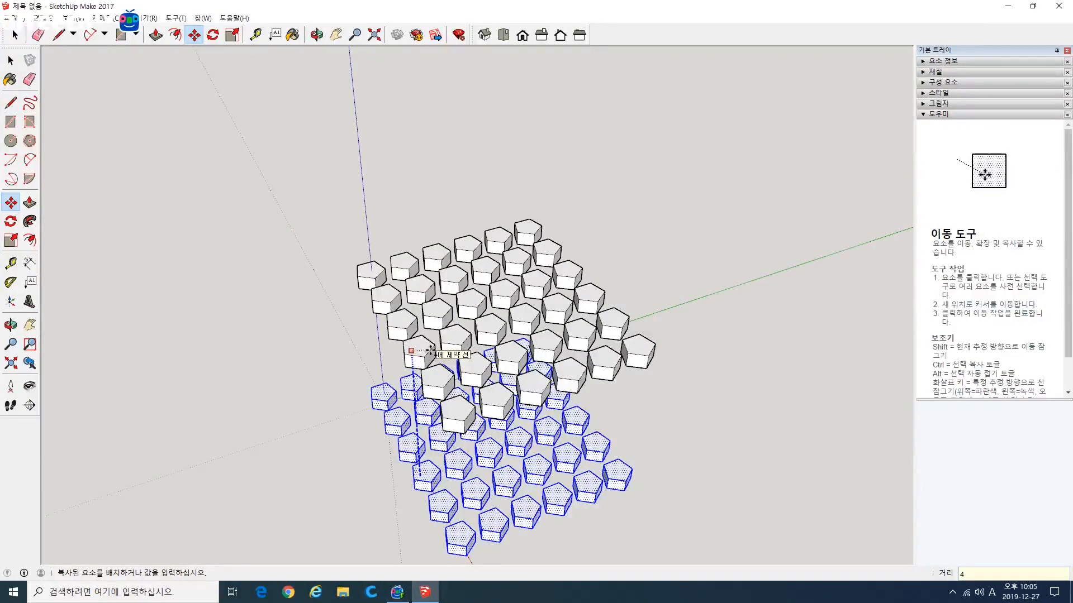
key("Return")
type("x5")
key("Return")
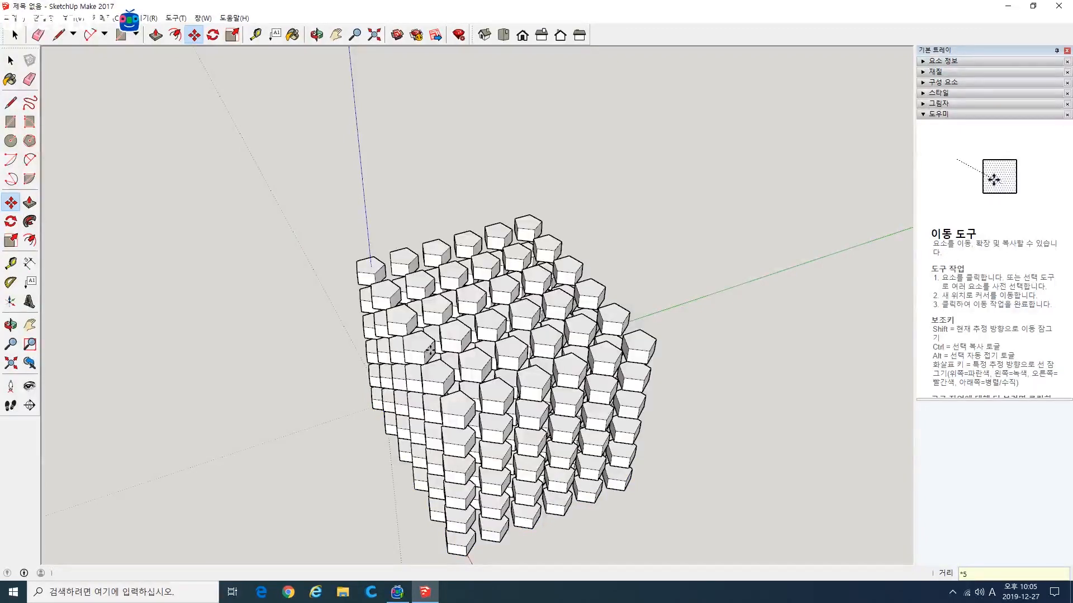
Step: Undo the stacked layers, the extra rows and the row copies until only the original block remains
scroll(430, 350, "down", 2)
middle_click_drag(365, 425, 615, 475)
key("ctrl+z")
key("ctrl+z")
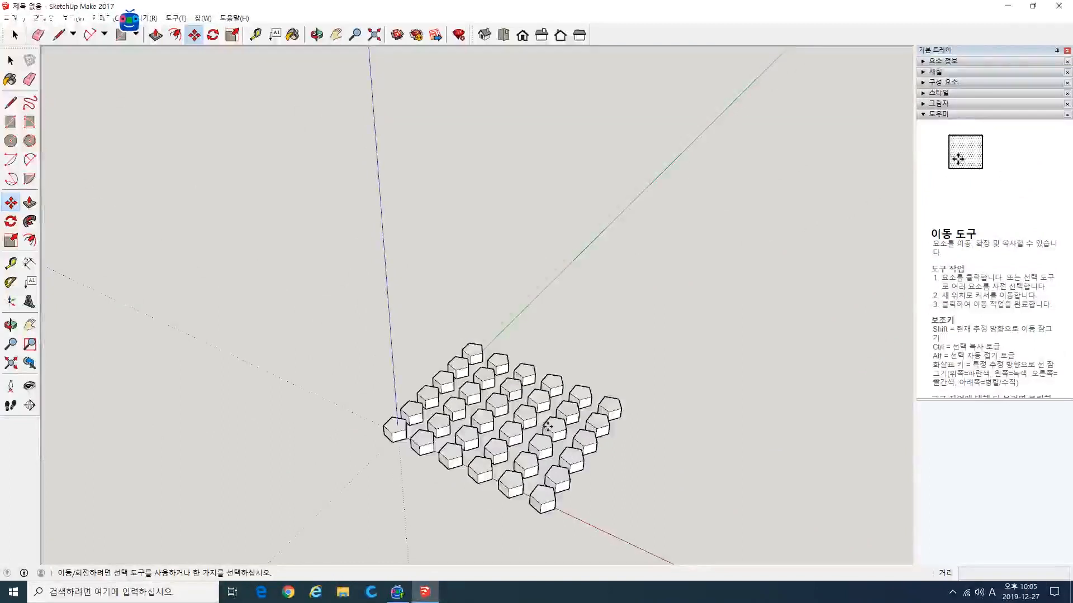
middle_click_drag(395, 451, 357, 355)
middle_click_drag(500, 357, 451, 401)
key("ctrl+z")
Step: Select the entire remaining block and copy it 400 mm along the green axis from its front upper corner
key("space")
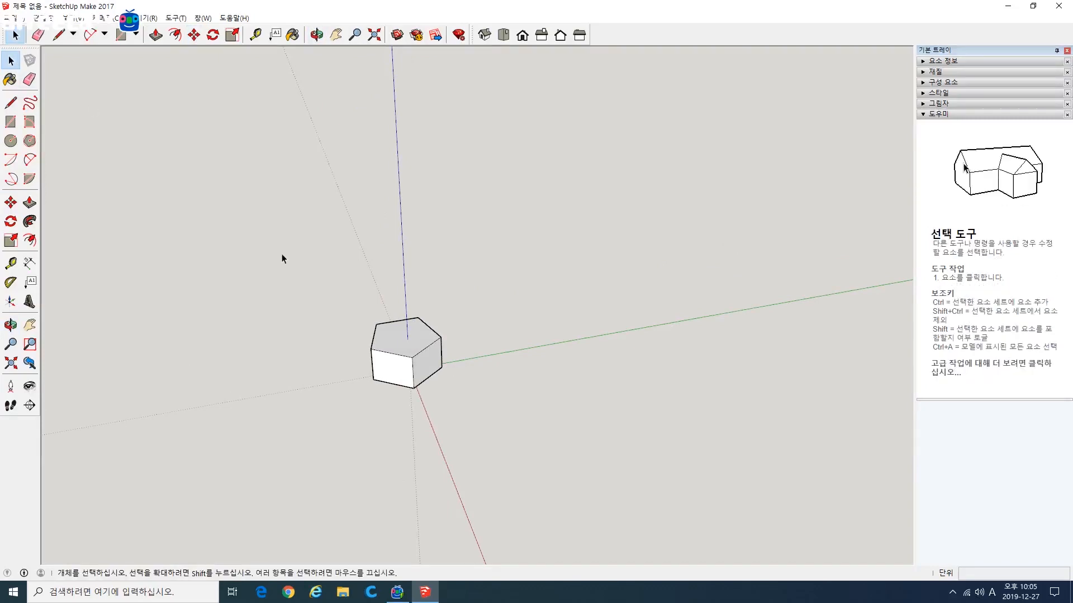
left_click_drag(481, 432, 480, 432)
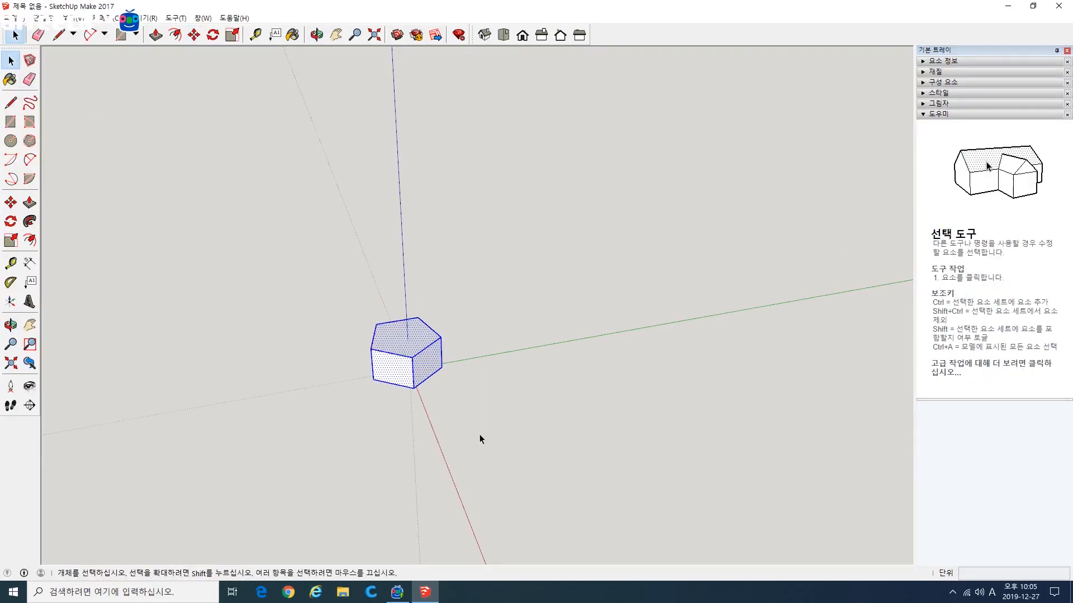
scroll(357, 347, "up", 5)
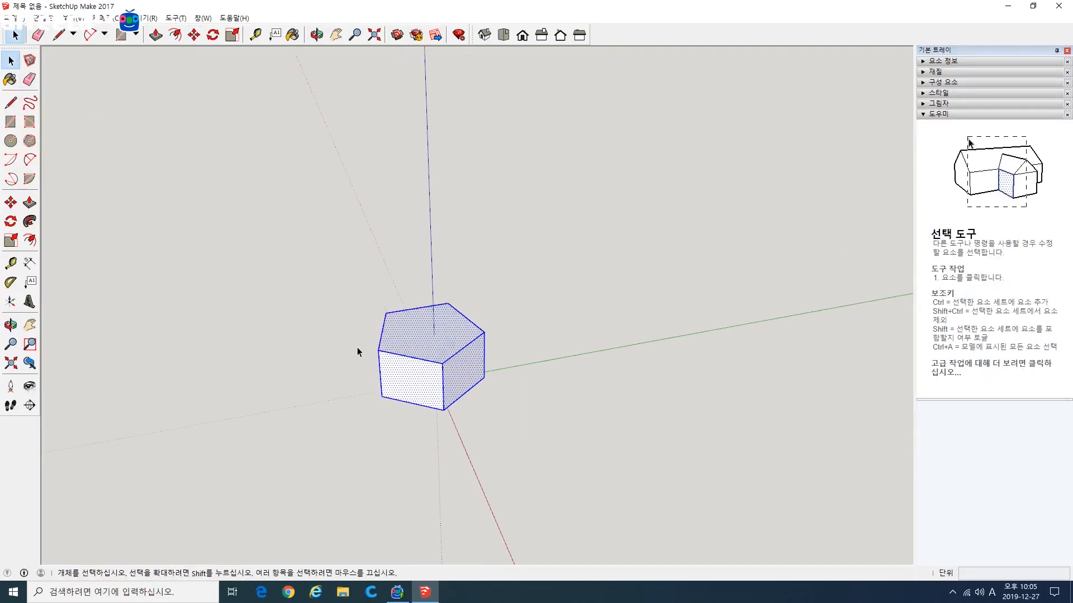
middle_click_drag(519, 389, 473, 371, "shift")
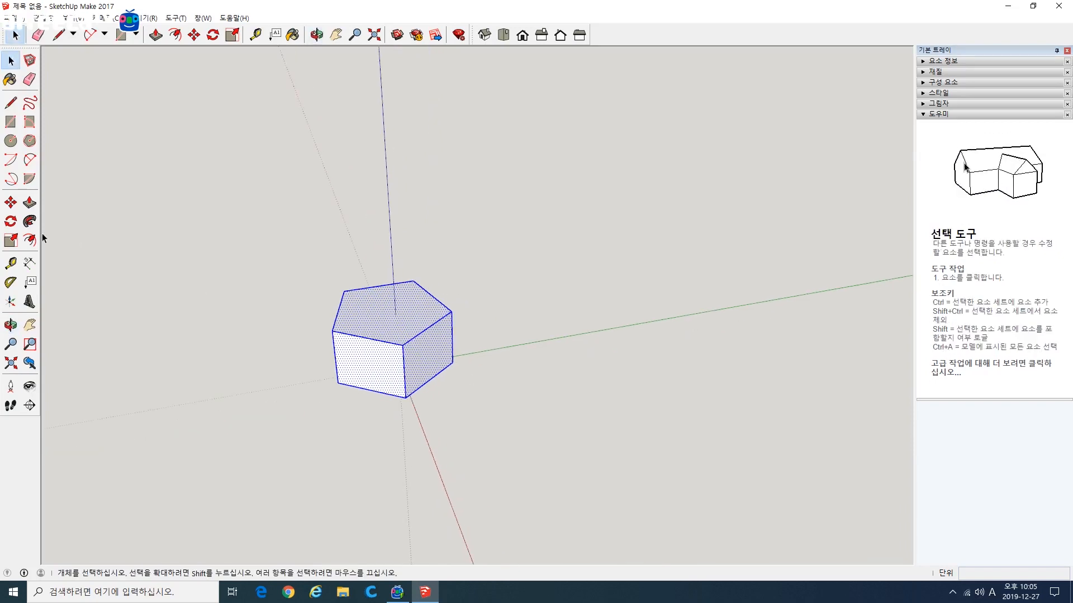
left_click(15, 208)
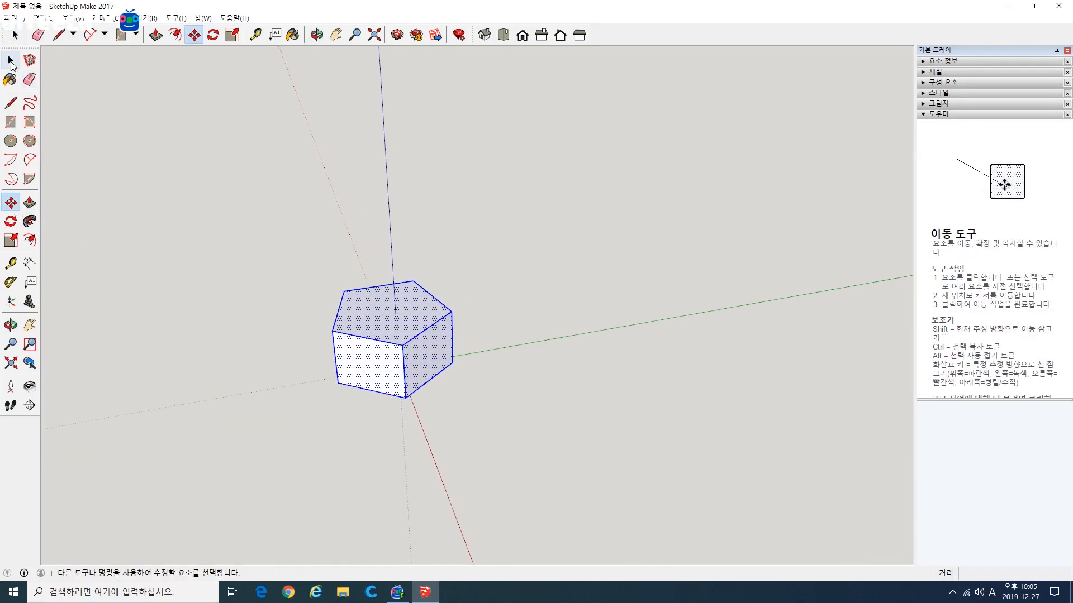
left_click(11, 63)
left_click_drag(260, 228, 464, 408)
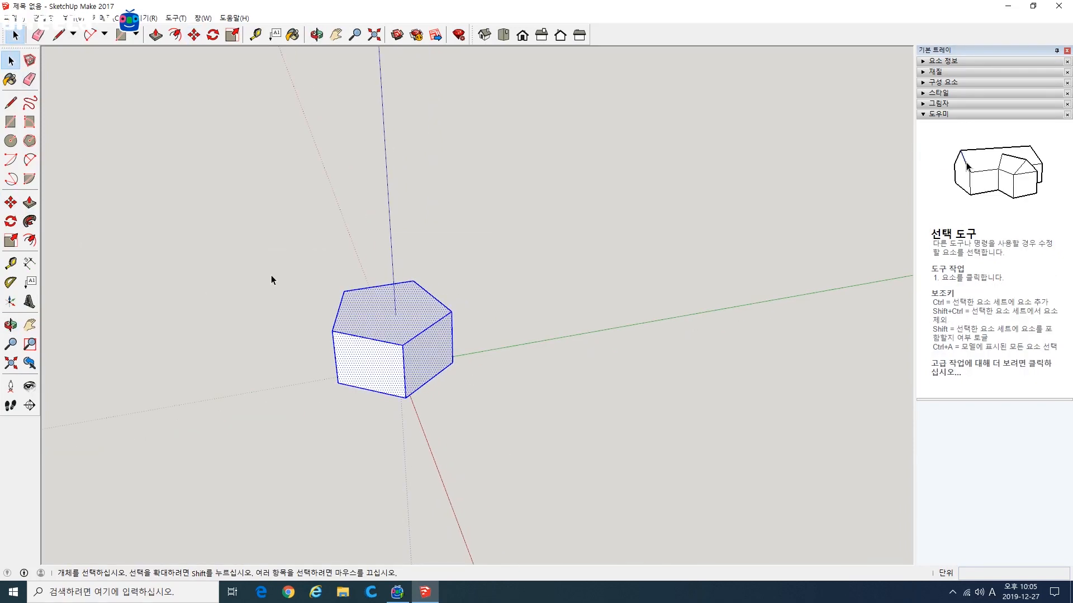
left_click(11, 203)
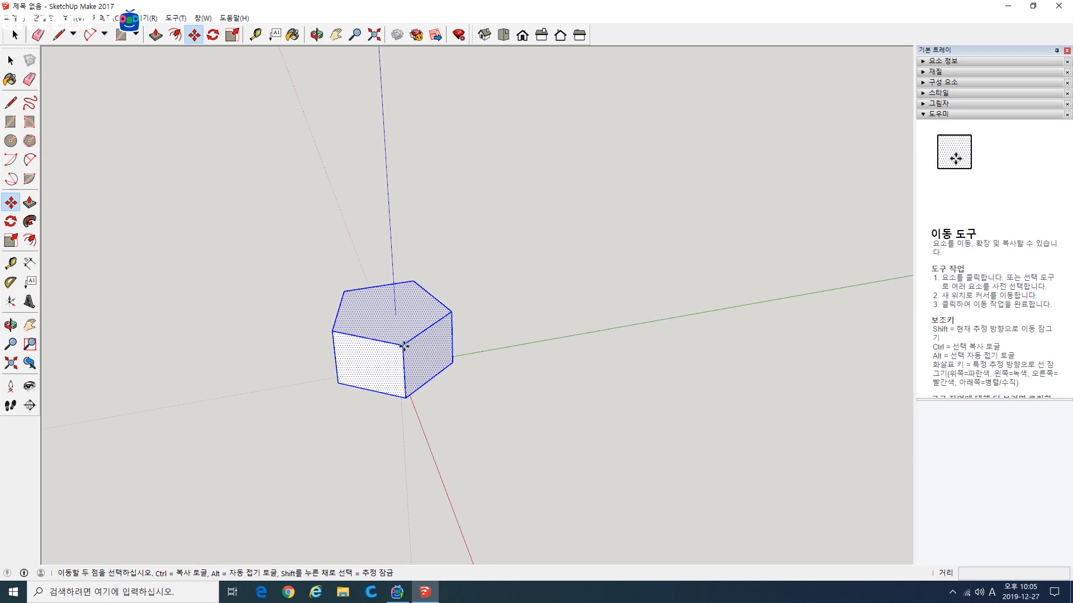
left_click(402, 346)
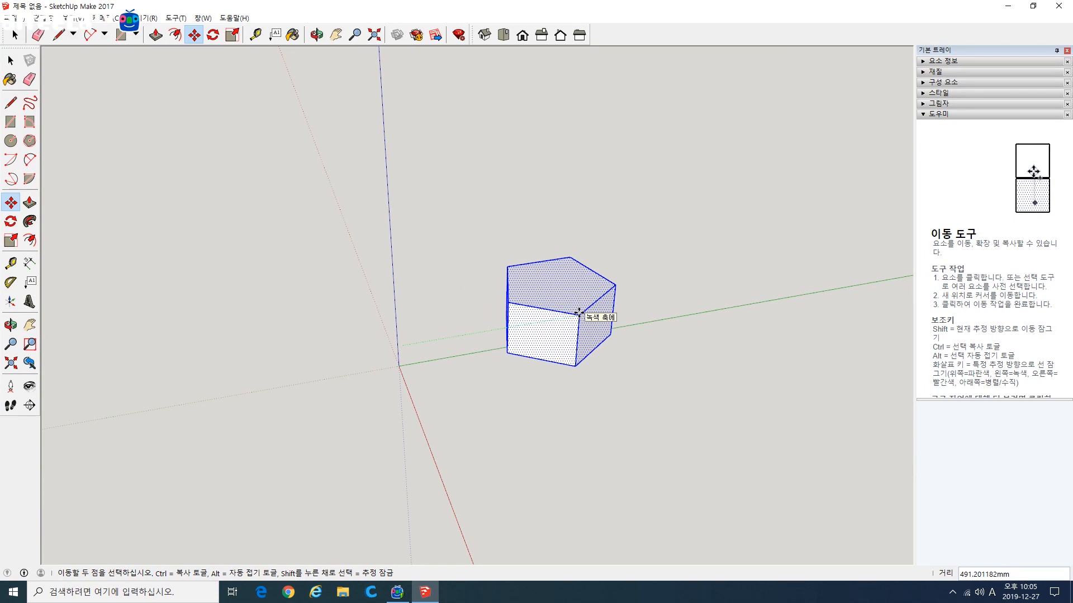
key("ctrl")
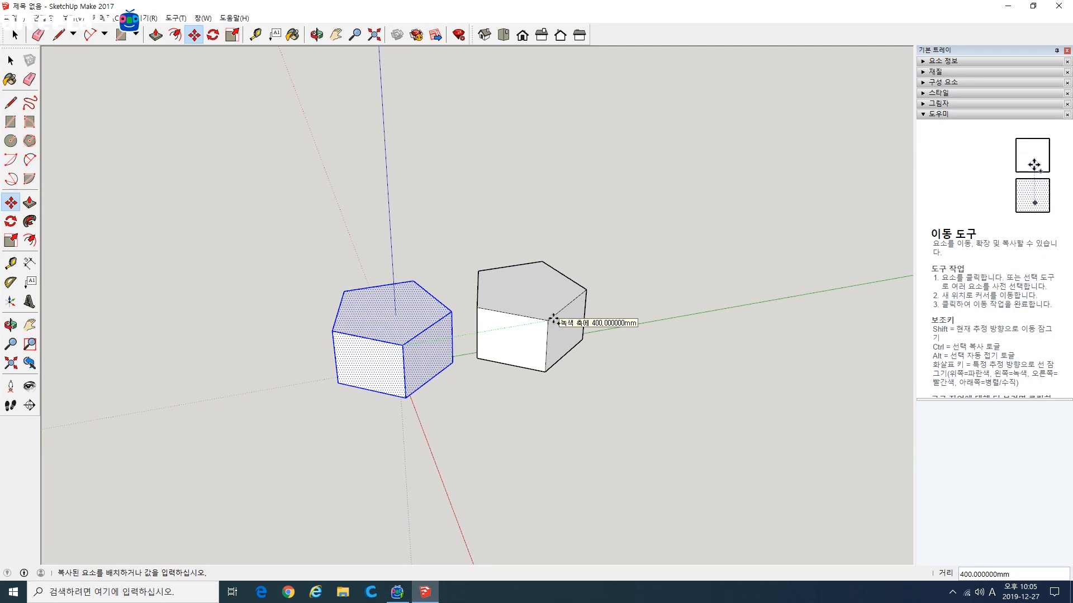
left_click(554, 319)
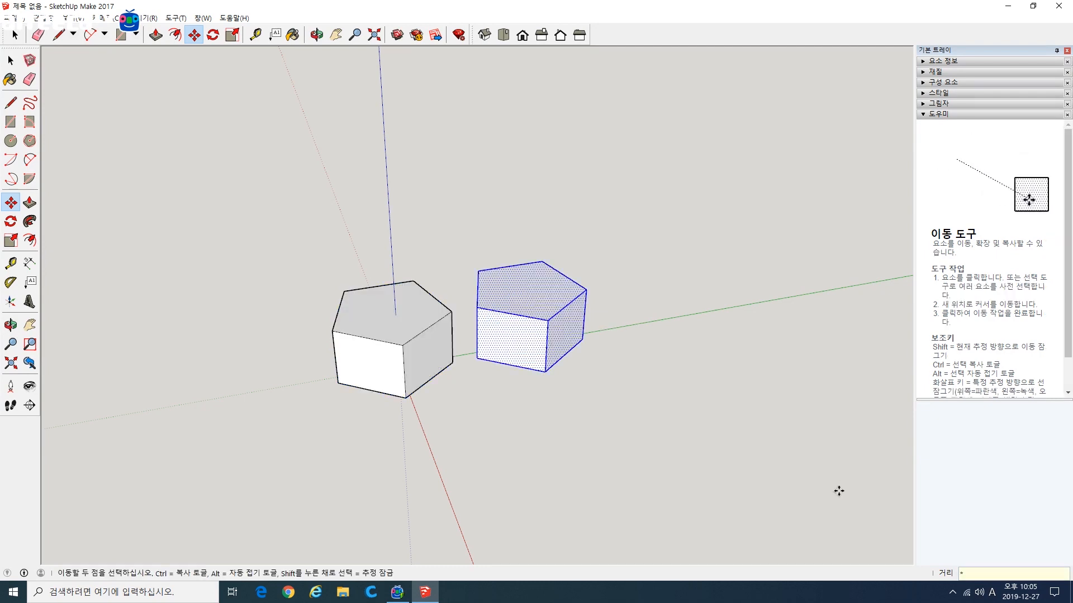
Step: Multiply the new block copy by 5 at the same spacing to form a row along the green axis
type("*5")
key("Return")
key("o")
left_click_drag(745, 454, 626, 372)
key("m")
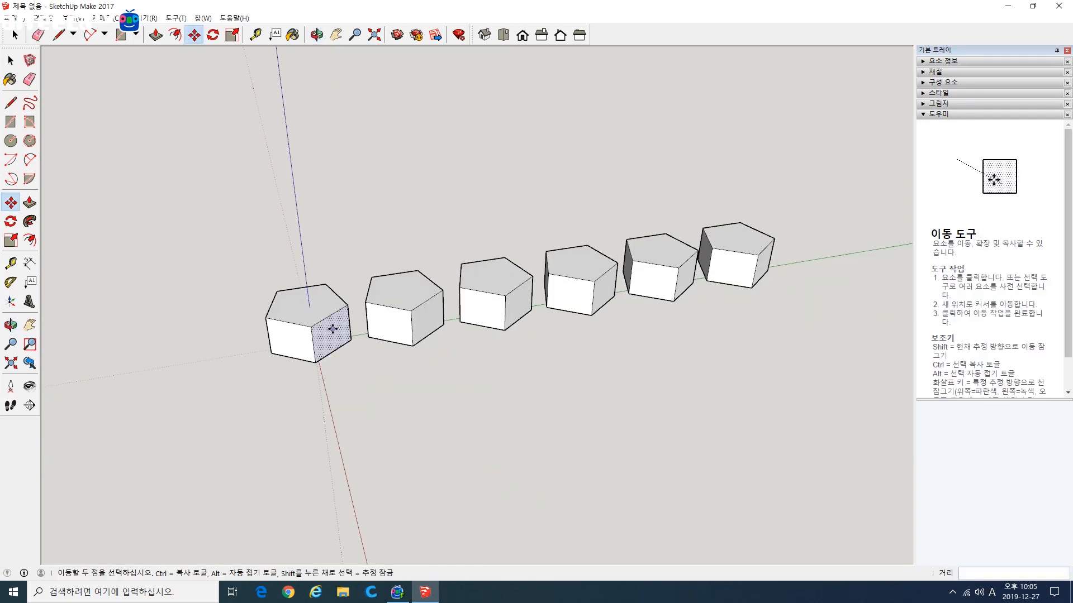
Step: Undo the row of copies and select the entire original block
key("ctrl+z")
key("space")
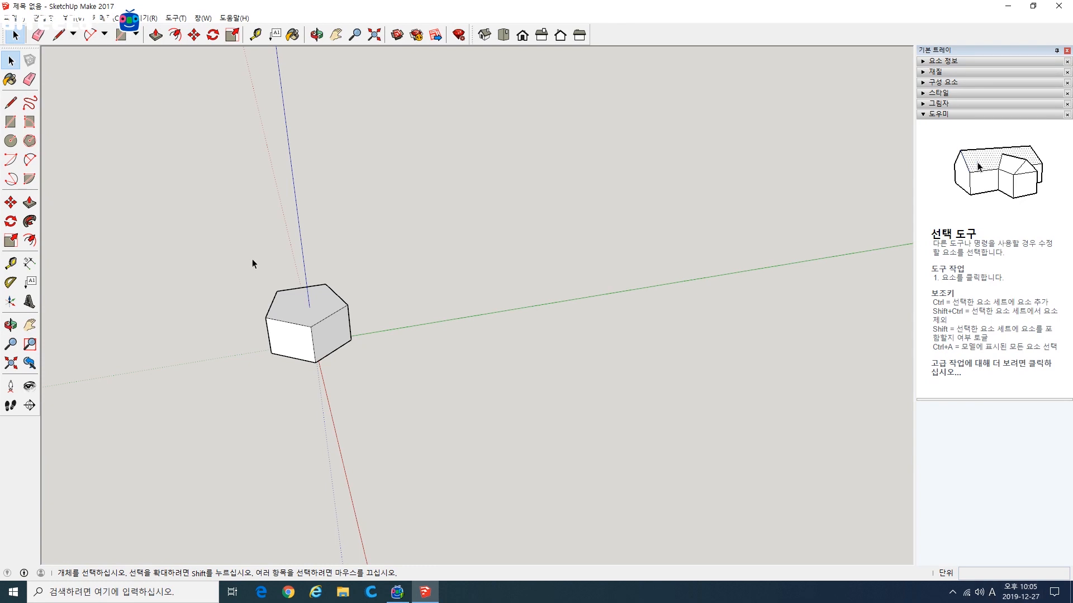
left_click_drag(253, 260, 370, 379)
Step: Try to copy the block 400 mm along the green axis from its front upper corner and multiply the copy by 5
left_click(11, 222)
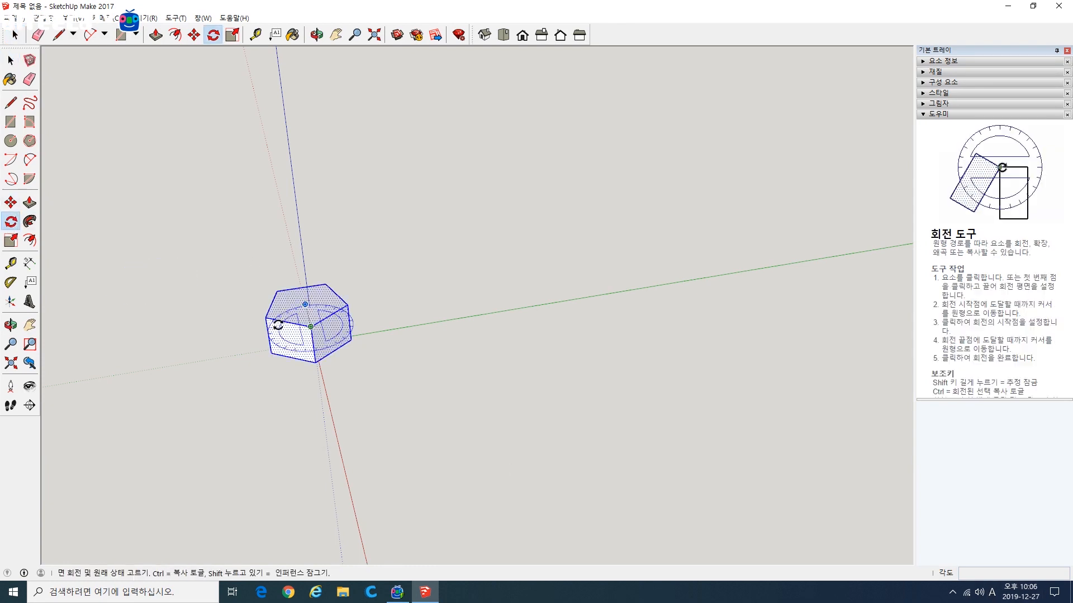
left_click(11, 203)
left_click(320, 323)
key("ctrl")
left_click(416, 307)
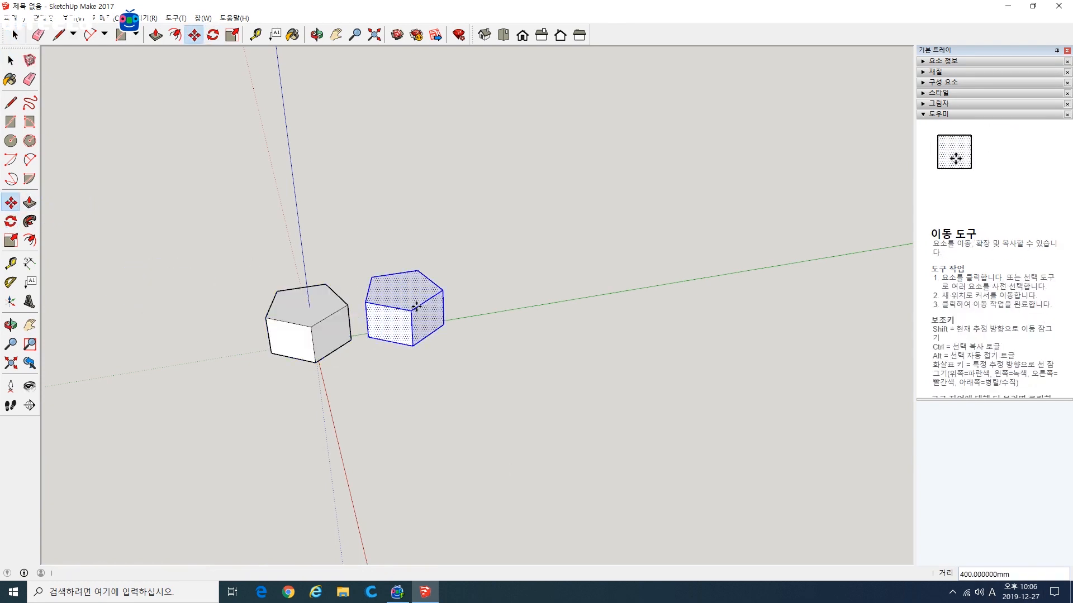
type("*5")
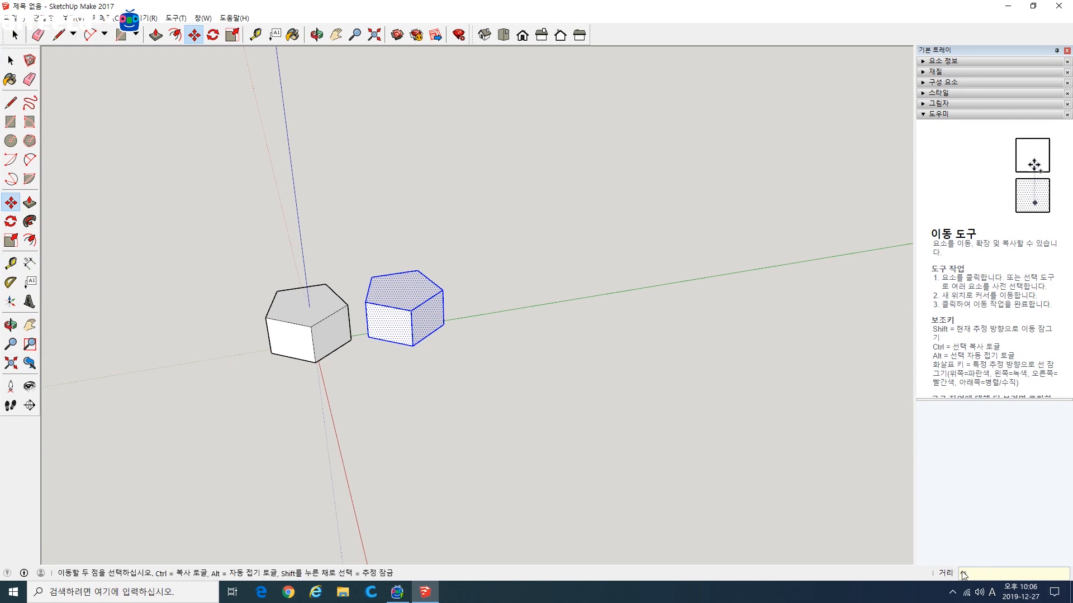
left_click(614, 450)
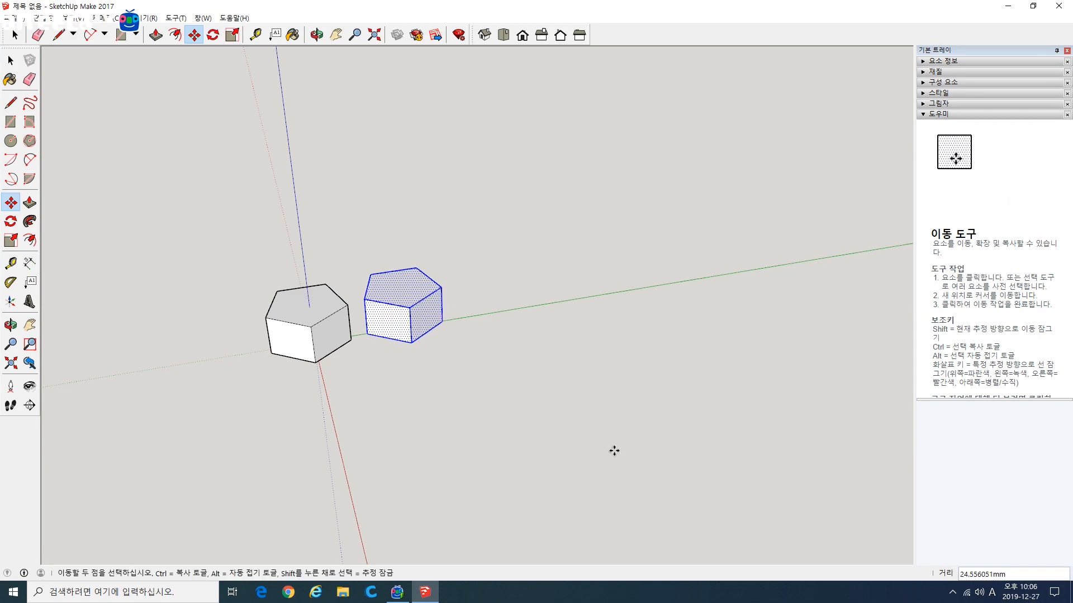
key("ctrl+z")
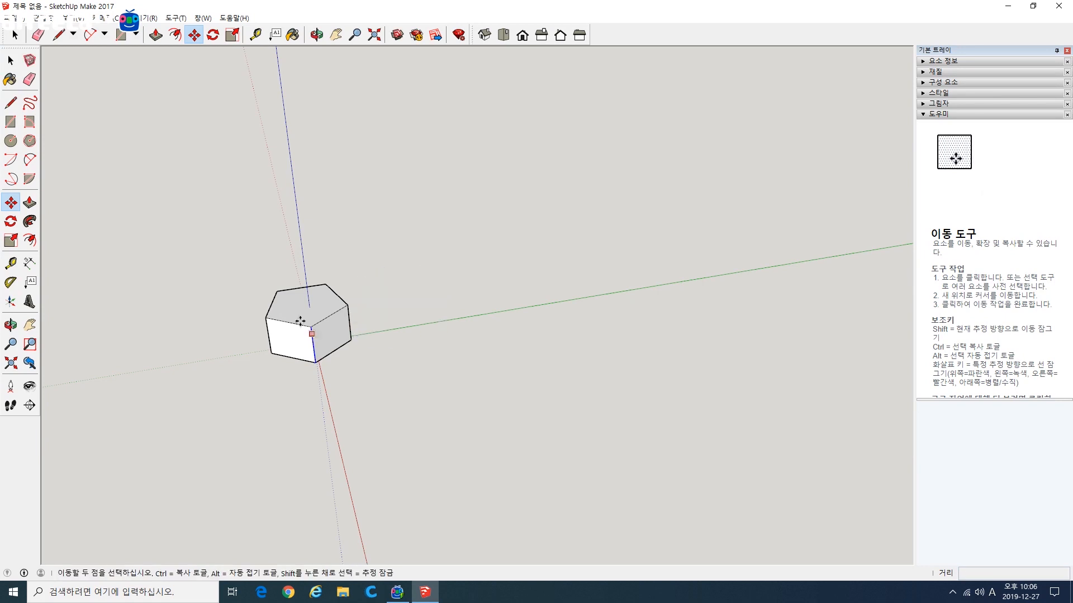
Step: Select the entire block again and copy it along the green axis from its front upper corner
left_click(12, 59)
key("ctrl+a")
left_click(11, 202)
left_click(311, 327)
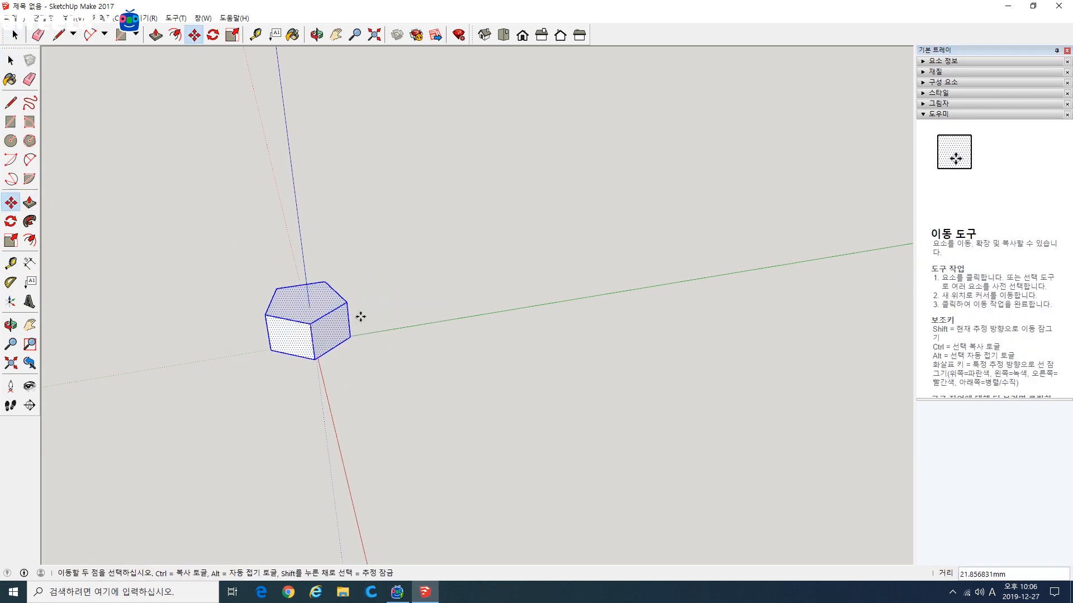
key("ctrl")
left_click(409, 309)
Step: Multiply the block copy by 5 to form a row along the green axis
type("*5")
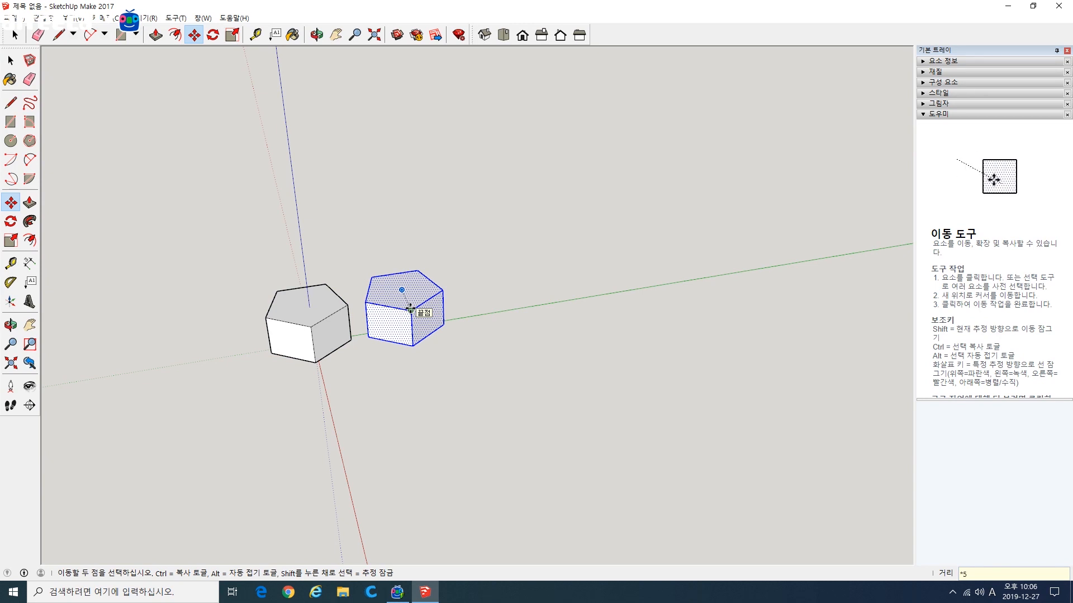
key("Return")
scroll(420, 314, "down", 2)
middle_click_drag(421, 315, 481, 330)
scroll(402, 342, "up", 3)
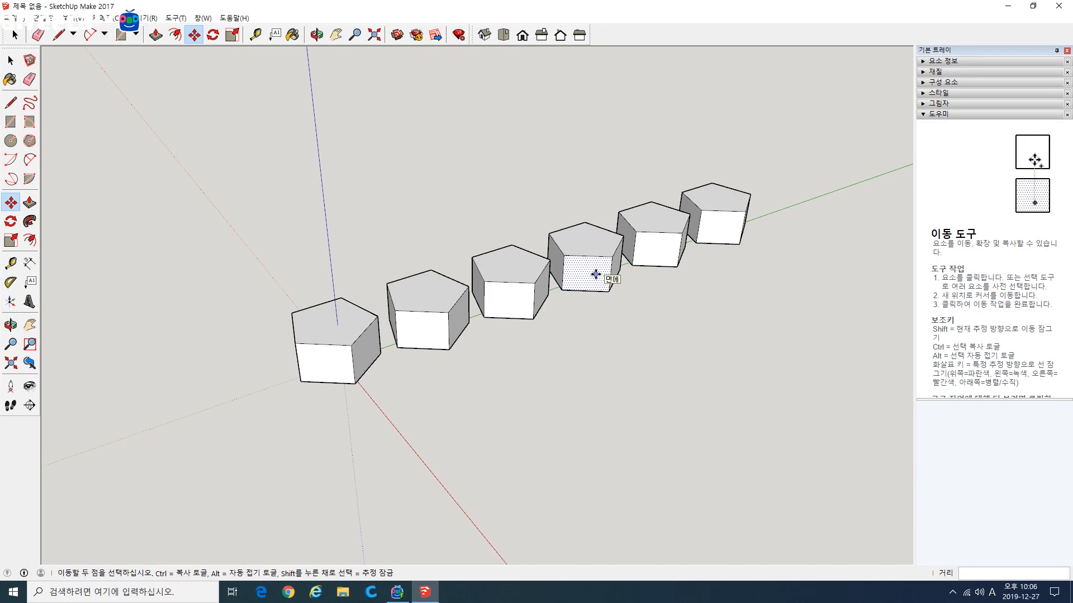
Step: Undo the row of copies and move the entire remaining block about 786 mm backward along the red axis from its front lower corner
left_click(11, 60)
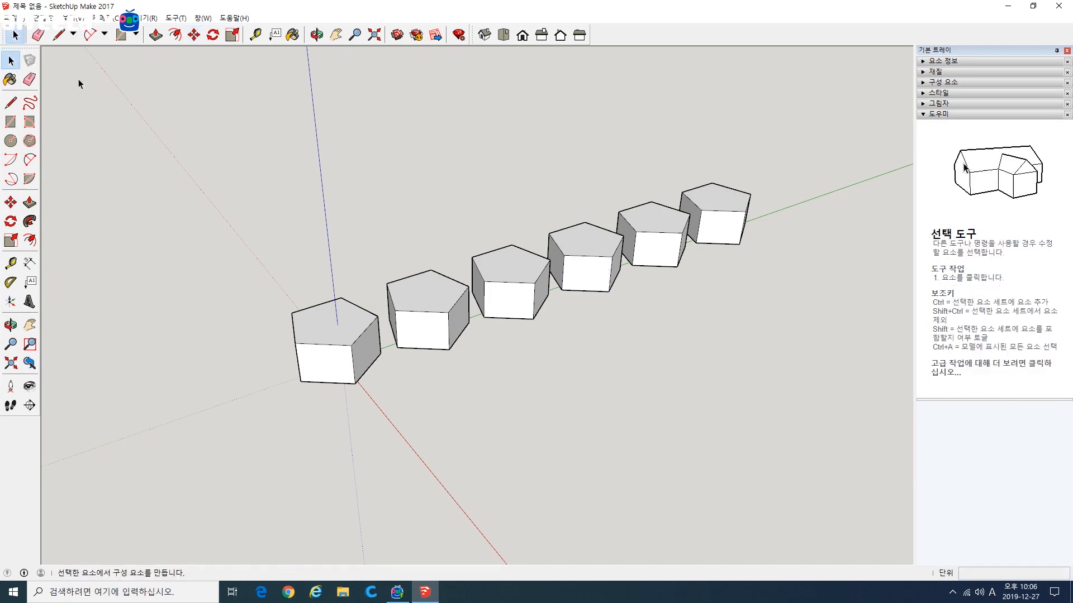
middle_click_drag(536, 359, 558, 323)
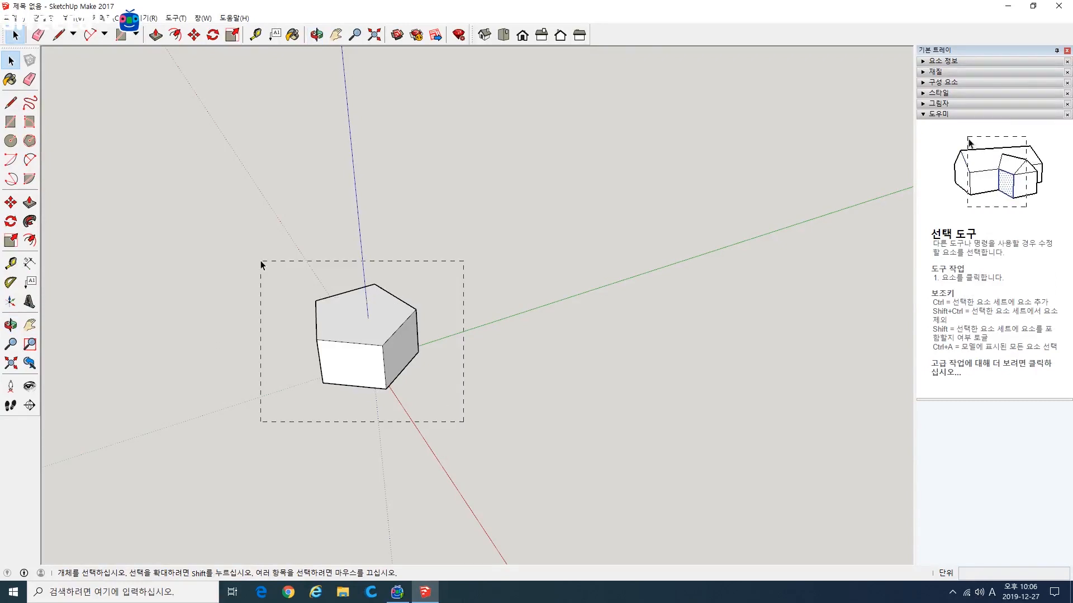
left_click_drag(262, 265, 261, 262)
left_click(451, 418)
left_click_drag(452, 419, 288, 273)
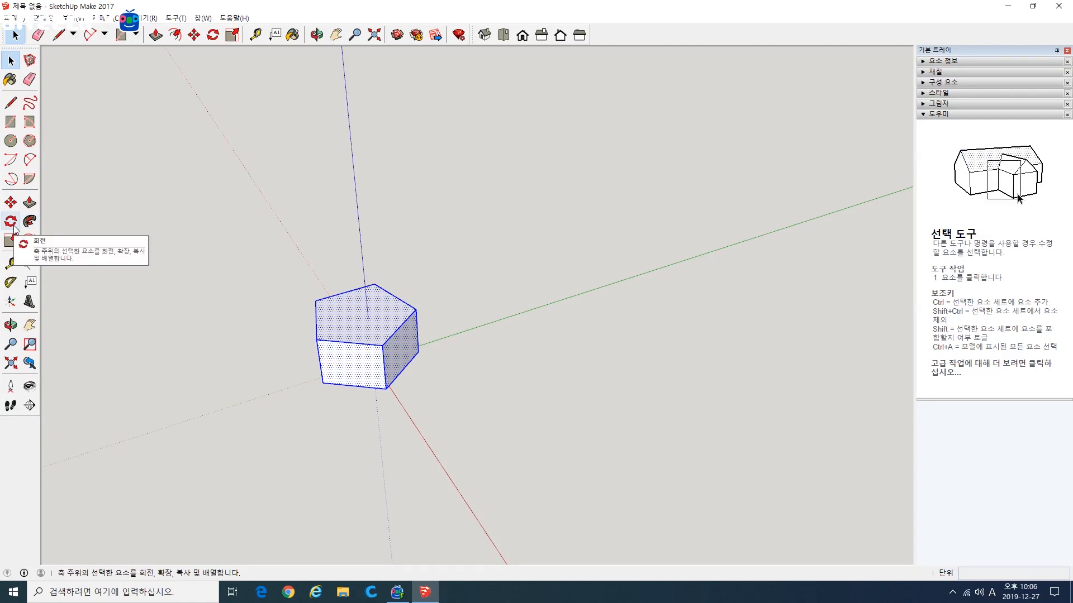
left_click(11, 203)
left_click(384, 388)
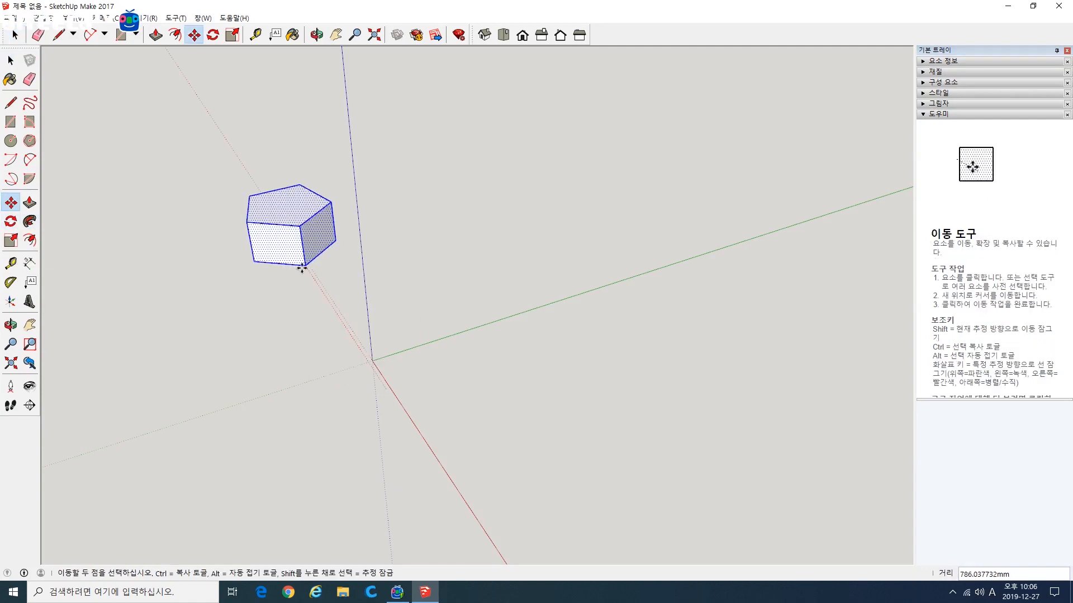
left_click(302, 269)
Step: Try the Rotate protractor in the green, red and blue axis orientations, centred on the origin with the green axis as baseline
left_click(11, 221)
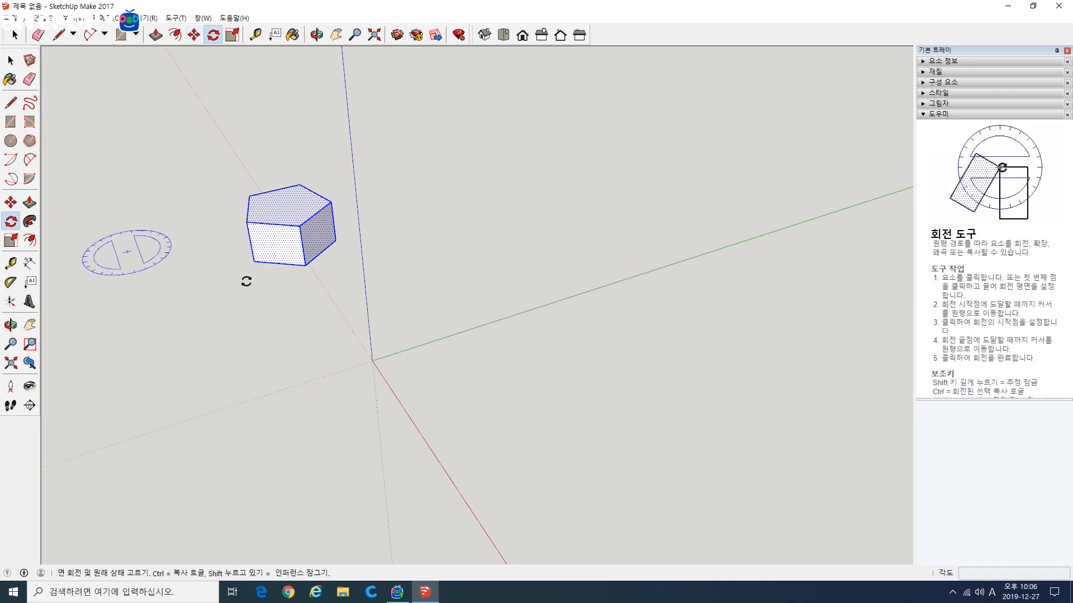
middle_click_drag(335, 313, 516, 314)
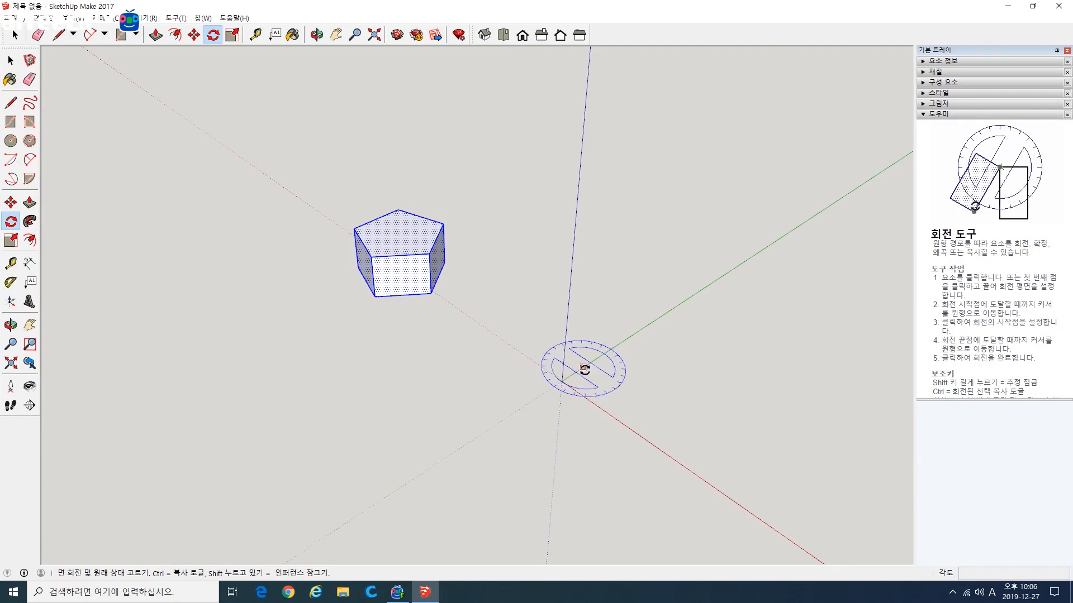
key("Left")
key("Right")
key("Up")
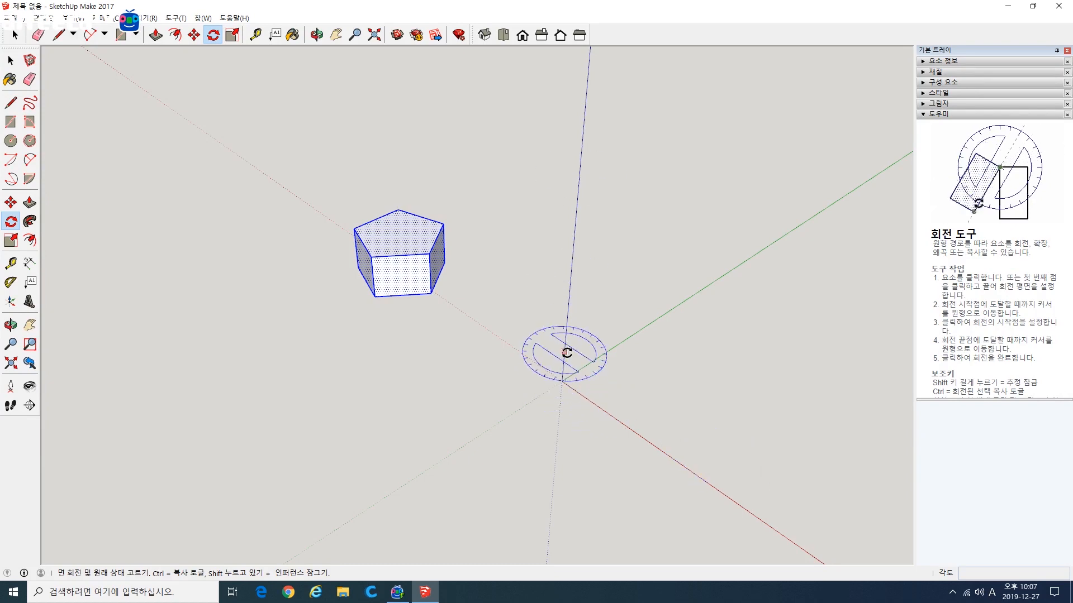
left_click(561, 381)
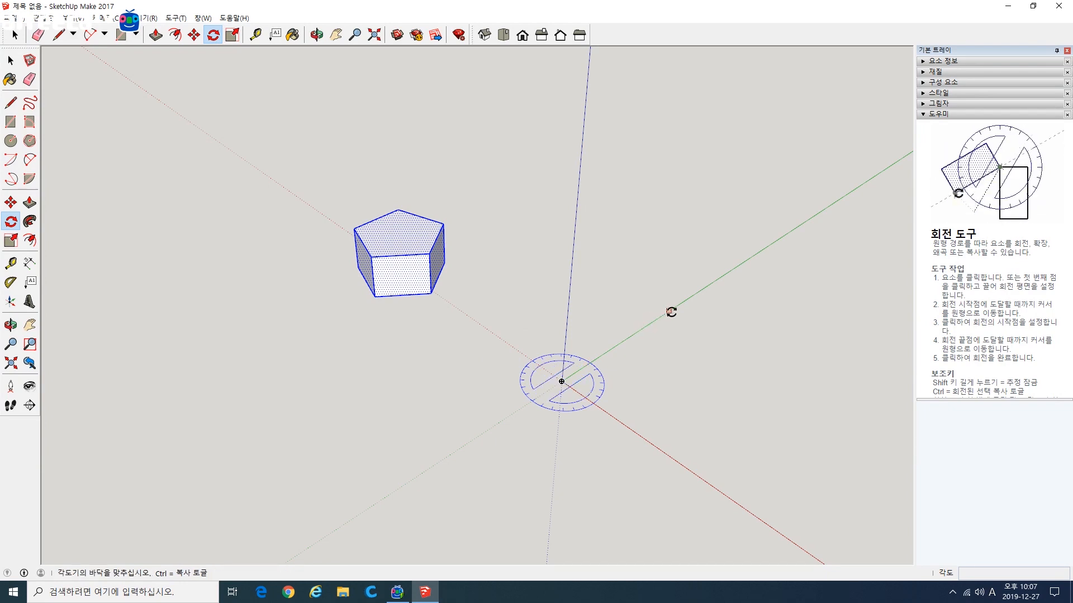
left_click(688, 299)
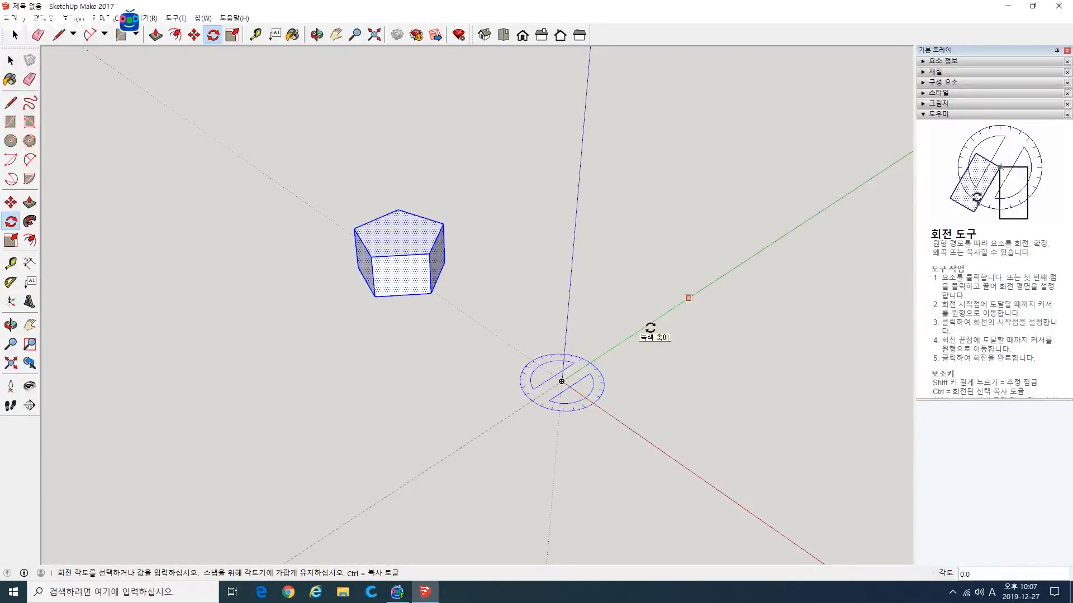
key("Escape")
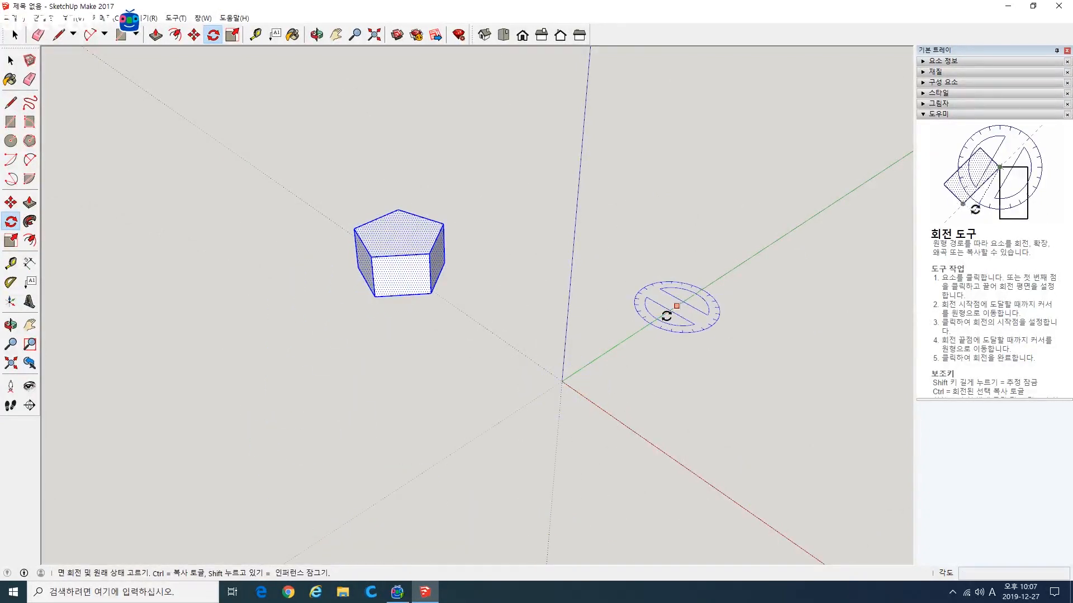
Step: Try to rotate the block 30 degrees about the origin from the green axis and multiply it by 12
left_click(562, 382)
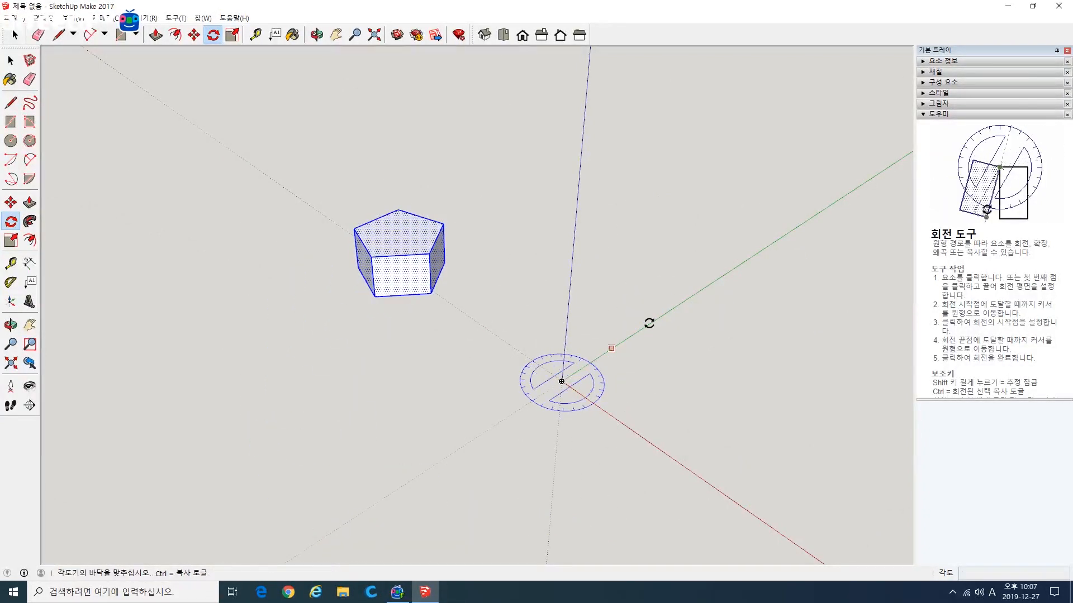
left_click(677, 305)
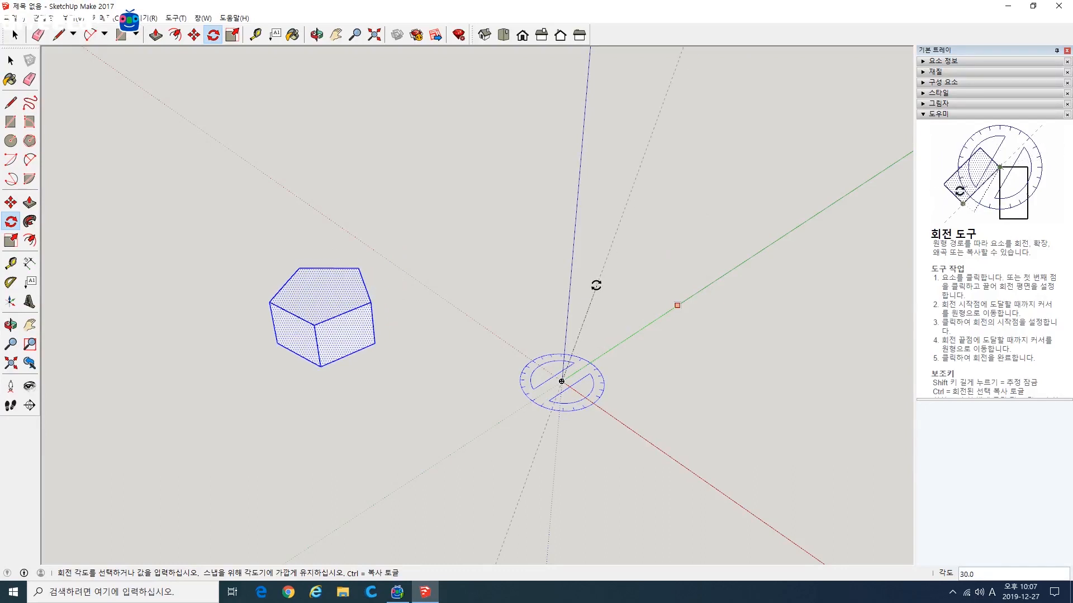
left_click(596, 285)
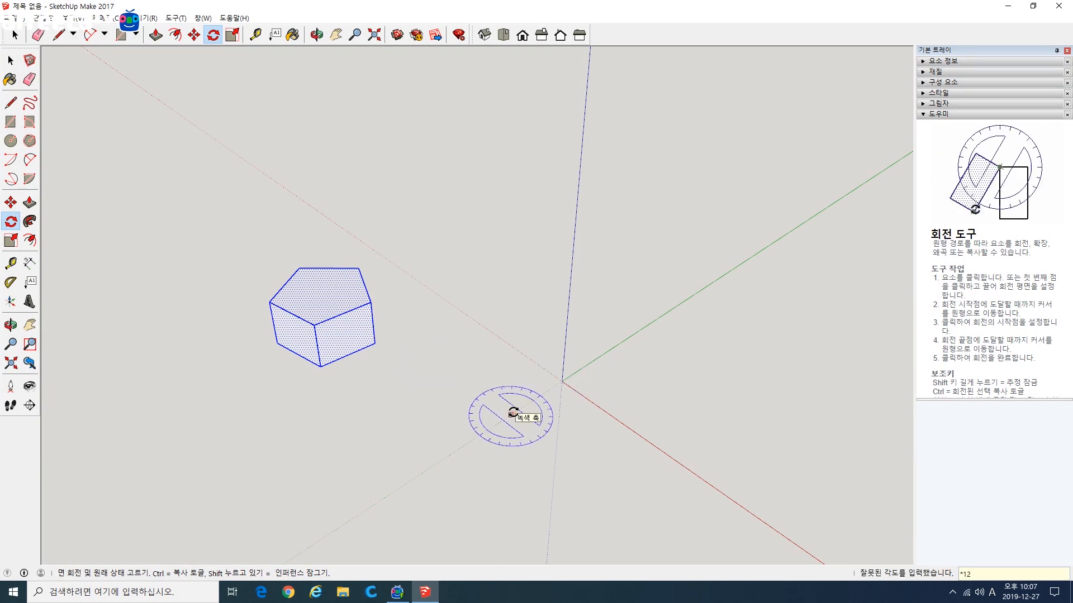
key("Escape")
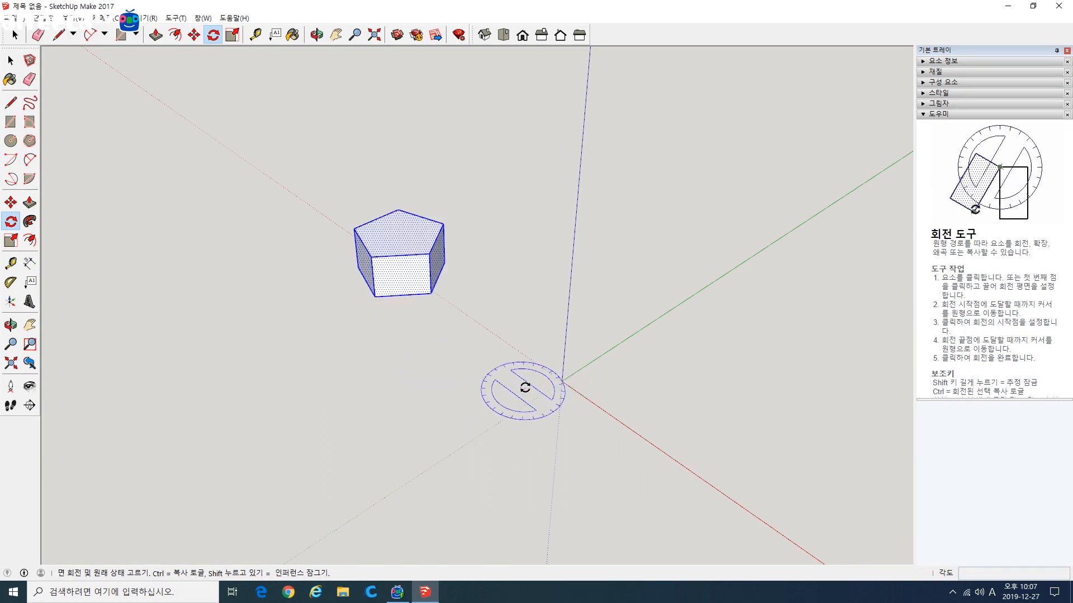
left_click(641, 324)
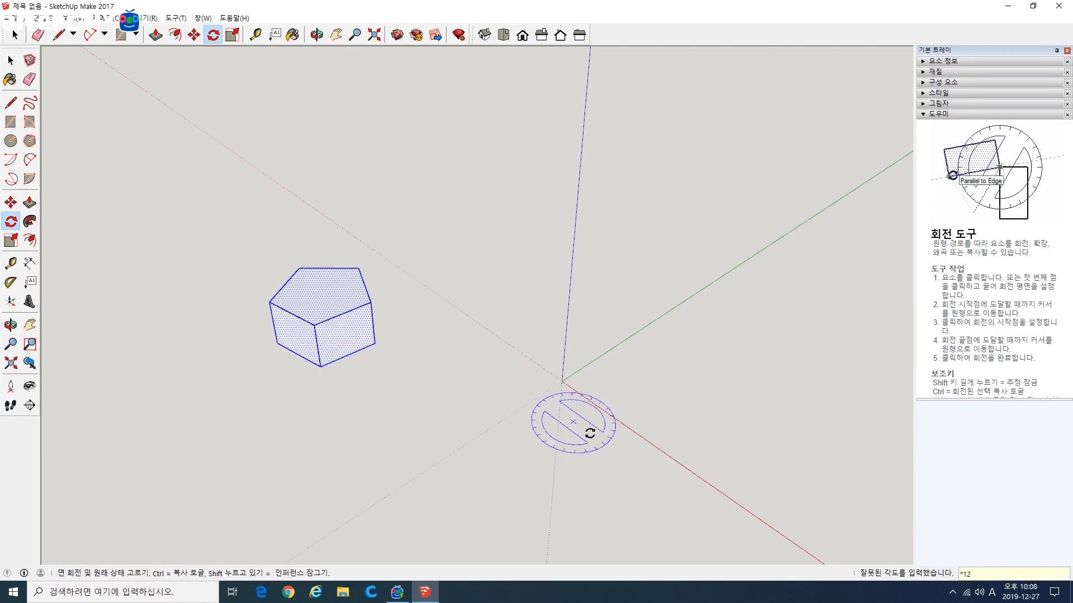
middle_click_drag(632, 451, 459, 444)
Step: Reselect the entire block and retry the 30-degree rotation about the origin with a multiplier of 12, undoing the attempt
key("space")
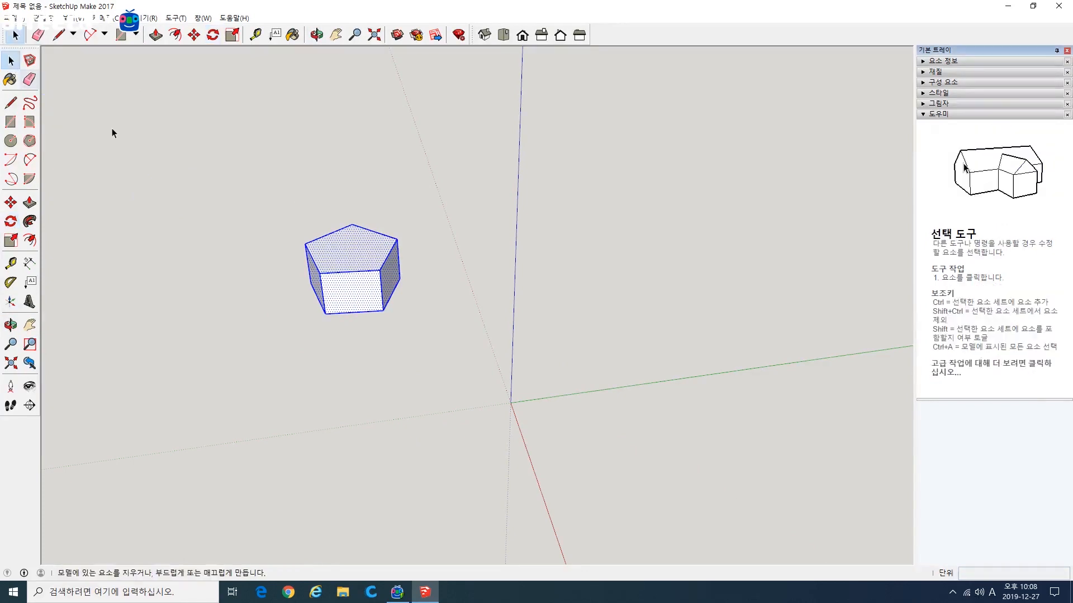
left_click_drag(246, 186, 487, 377)
key("q")
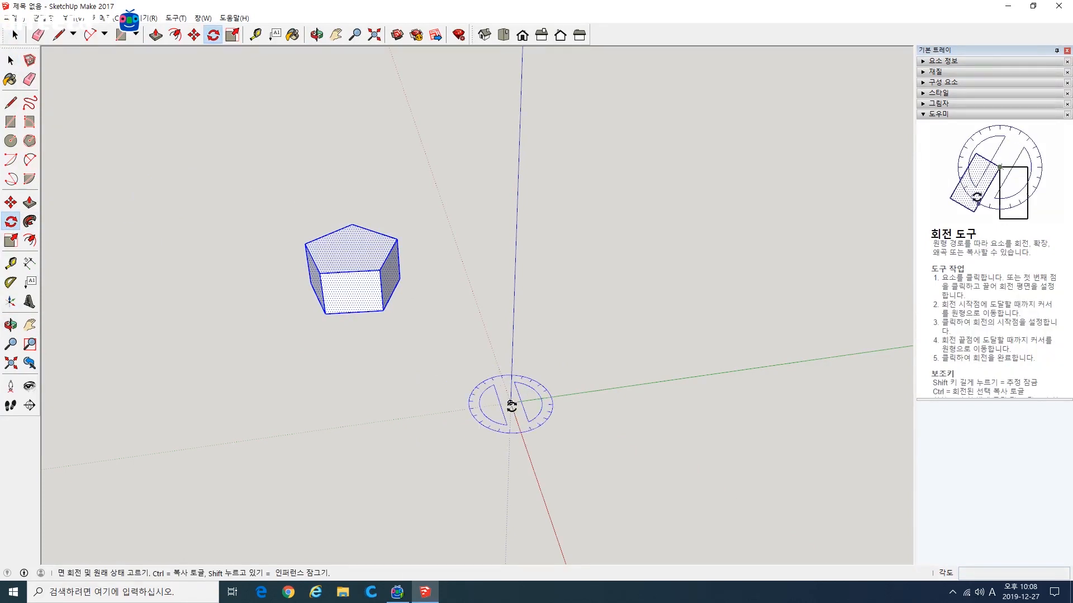
left_click(510, 403)
left_click(634, 385)
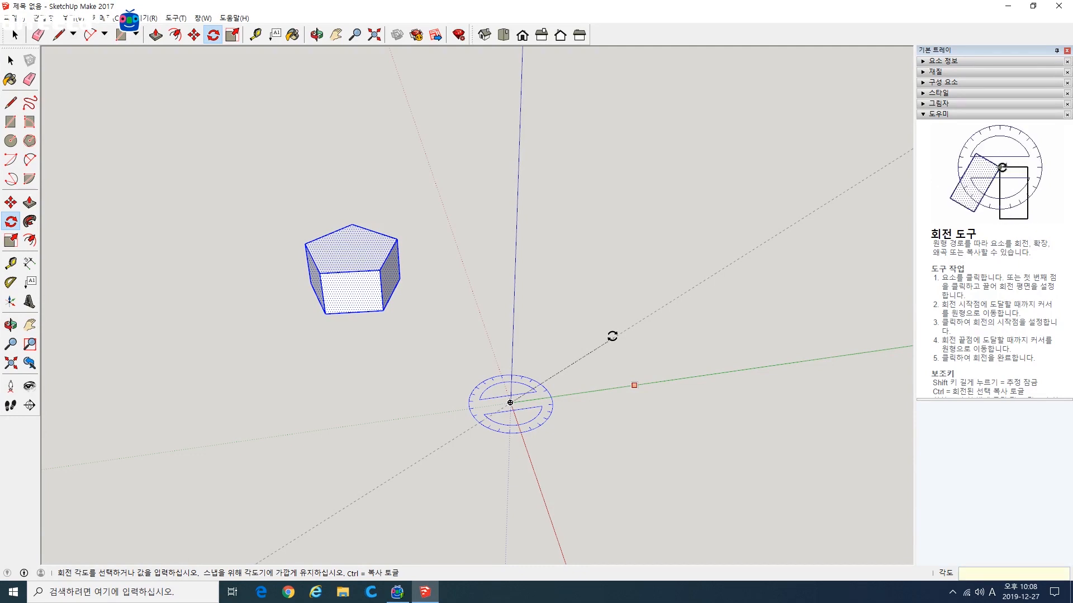
type("30")
key("Return")
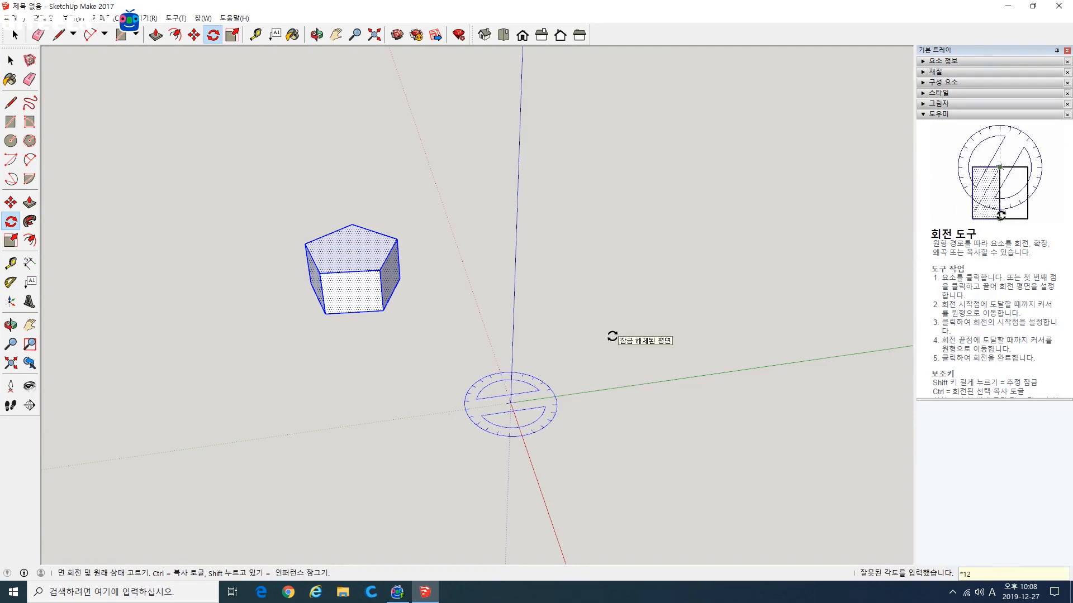
key("ctrl+z")
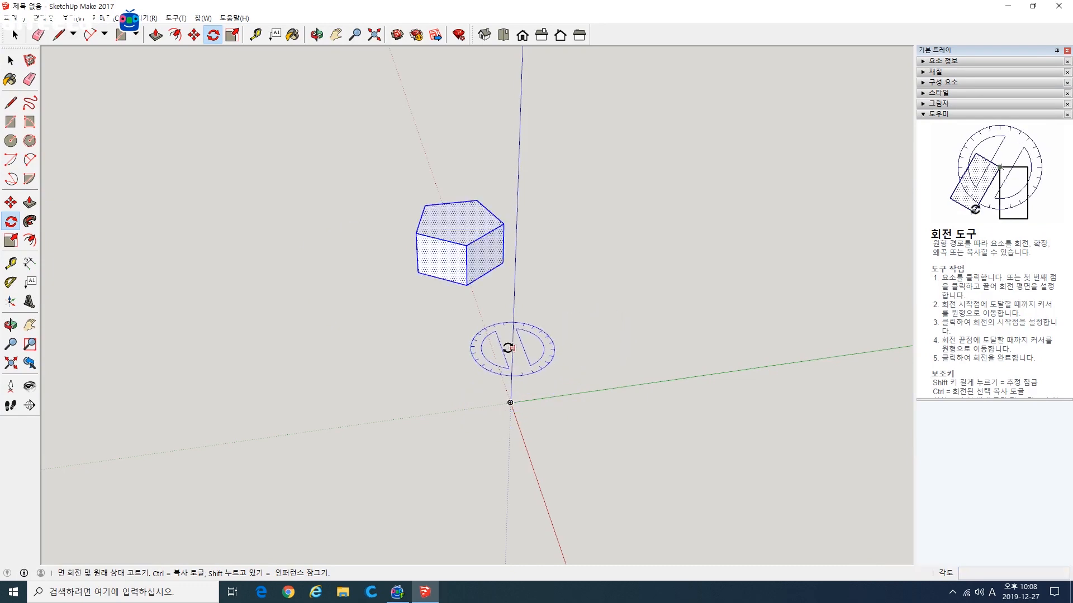
Step: Rotate a copy of the block 30 degrees about the origin, using the green axis as the starting direction
left_click(510, 402)
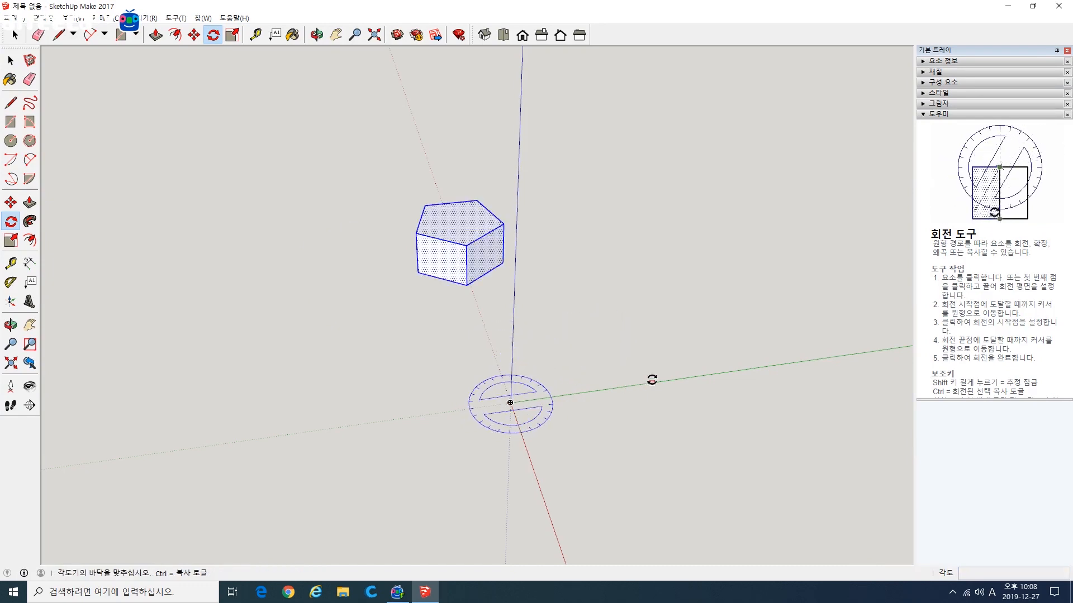
left_click(652, 382)
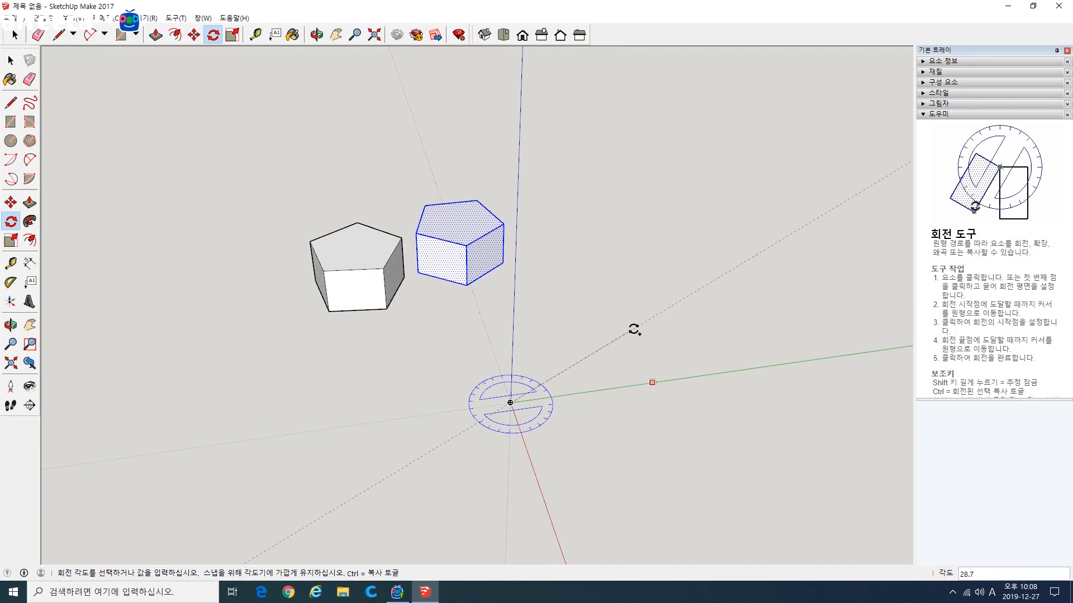
key("Return")
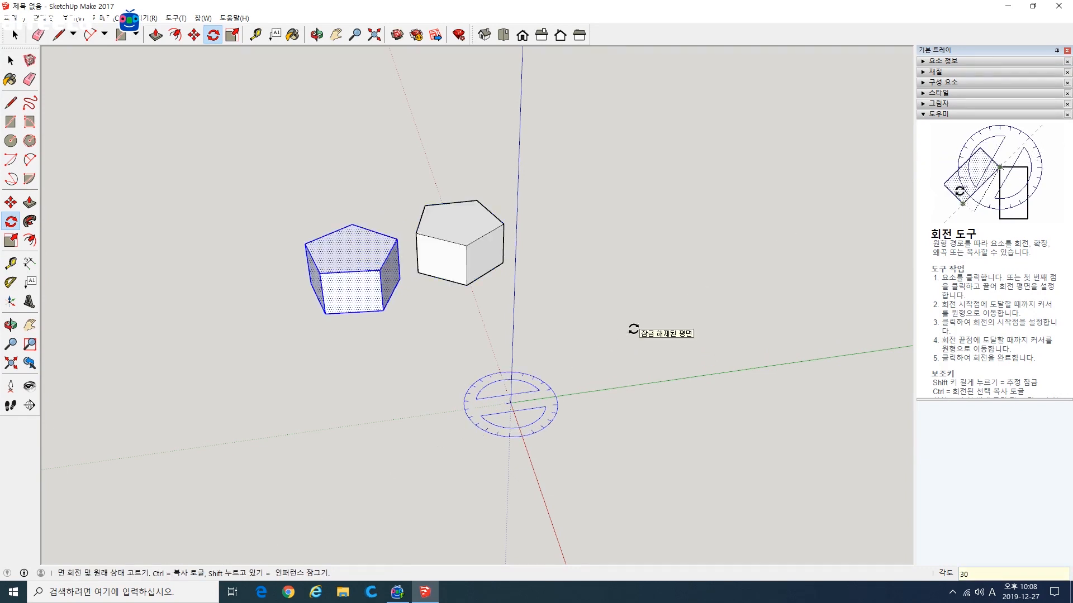
Step: Multiply the rotated copy by 12 to form a full ring of blocks around the origin
type("*12")
key("Return")
scroll(438, 311, "down", 3)
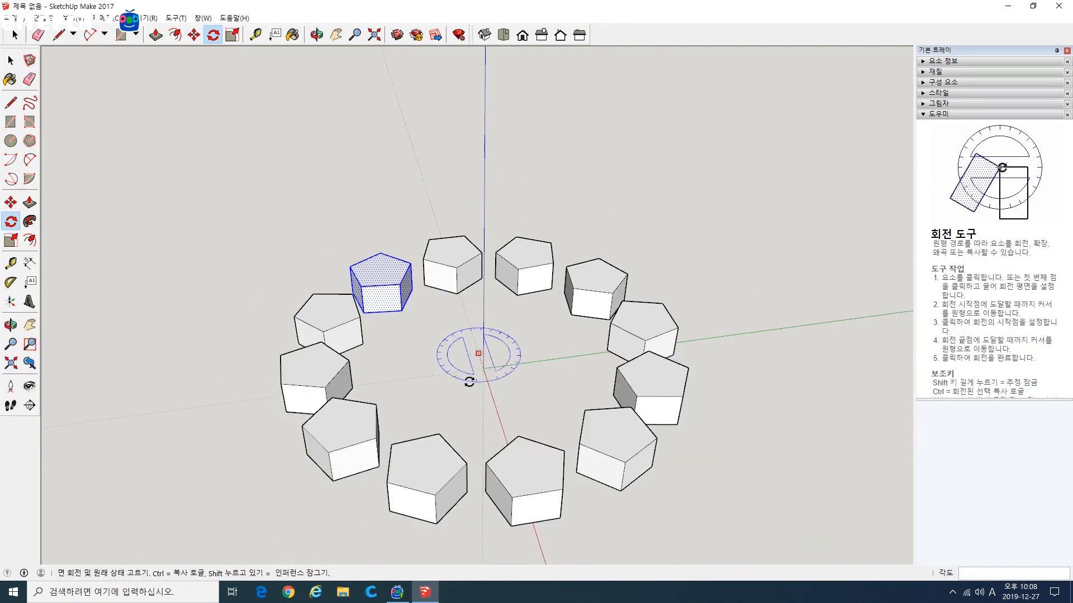
middle_click_drag(470, 376, 414, 436)
key("q")
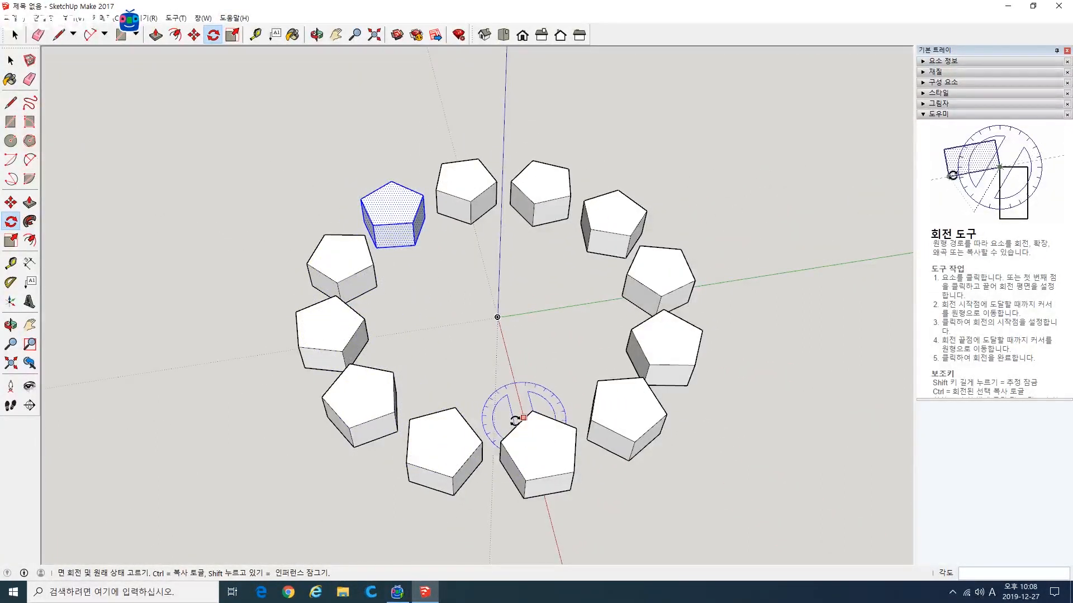
left_click(495, 398)
middle_click_drag(516, 357, 511, 497)
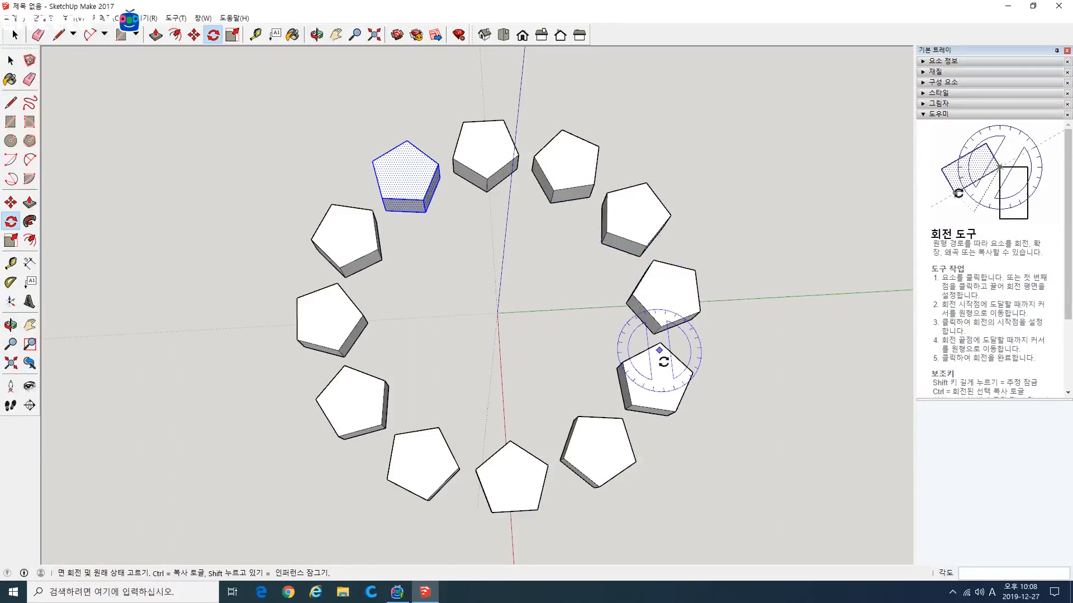
Step: Undo the ring of rotated copies and select the entire remaining pentagonal block
key("ctrl+z")
middle_click_drag(545, 330, 591, 274)
scroll(494, 277, "up", 1)
middle_click_drag(495, 302, 529, 249)
scroll(529, 250, "down", 2)
left_click(10, 61)
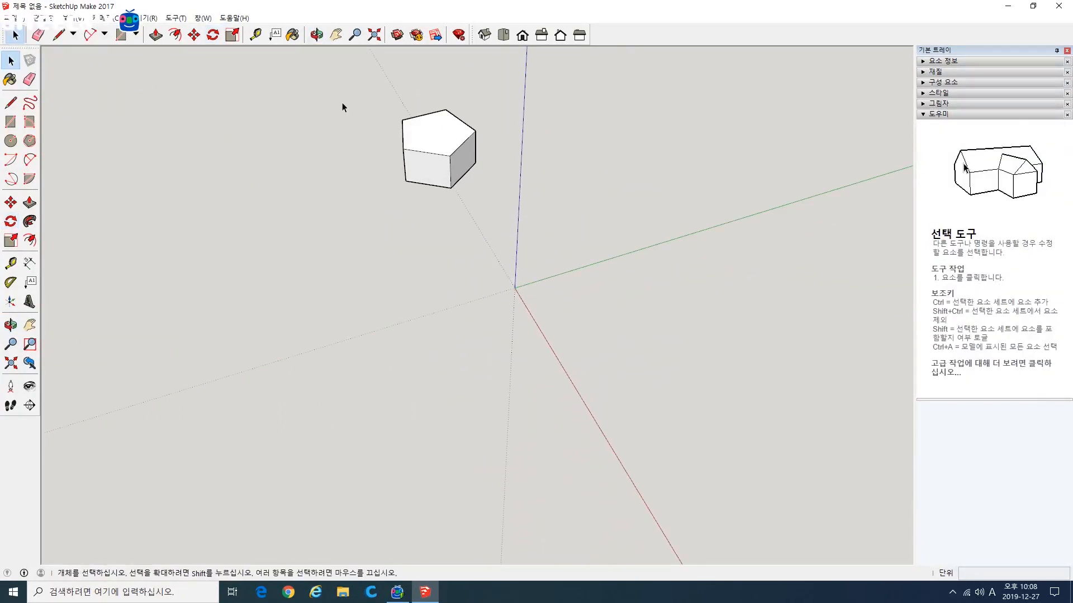
left_click_drag(342, 103, 546, 253)
Step: Try rotating a copy of the block 30 degrees about the origin, starting from the red axis, and cancel it
left_click(11, 221)
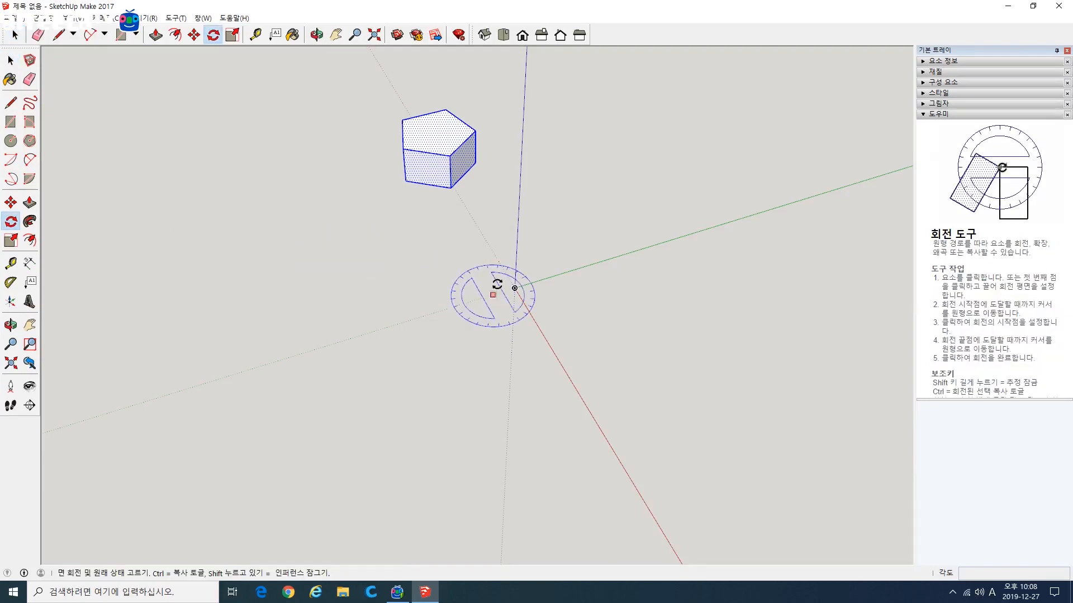
left_click(476, 227)
key("ctrl")
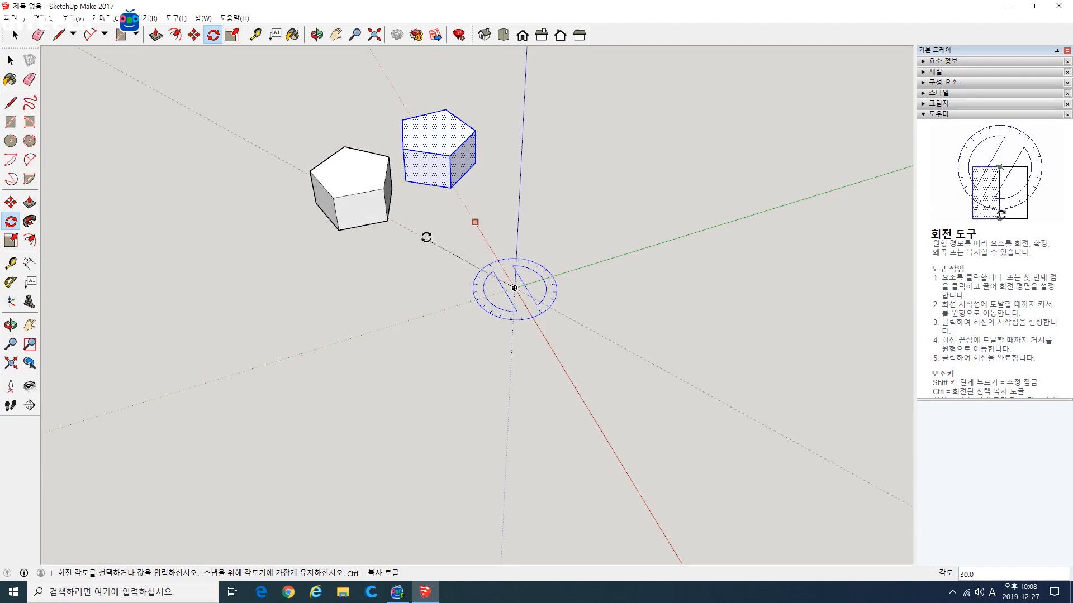
key("Escape")
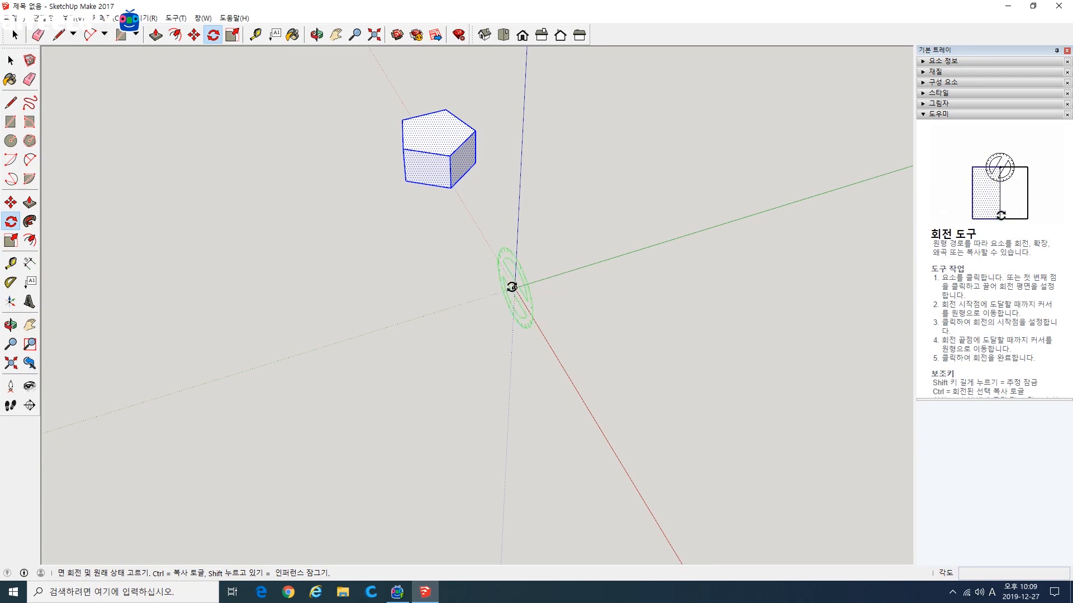
Step: Try tilting the block about the origin, first around the green axis and again around the red axis, cancelling both rotations
middle_click_drag(432, 366, 651, 345)
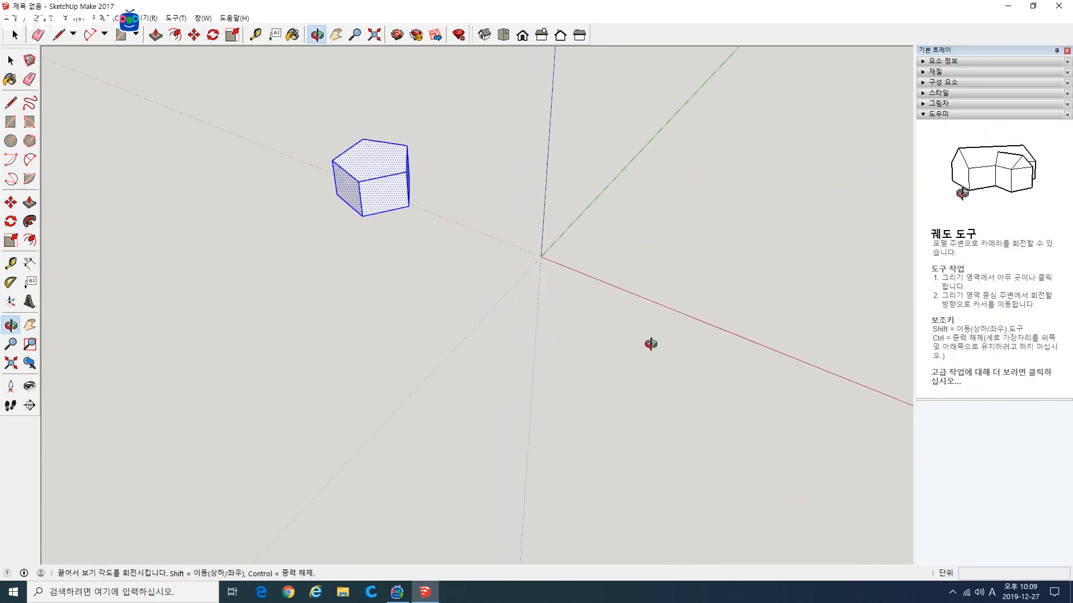
left_click(711, 324)
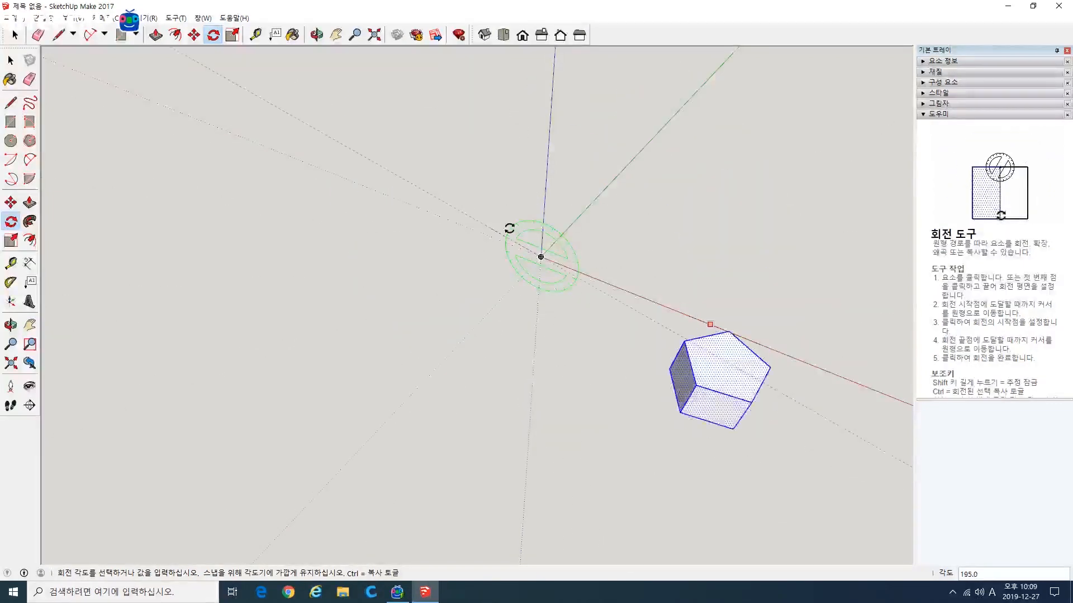
key("Escape")
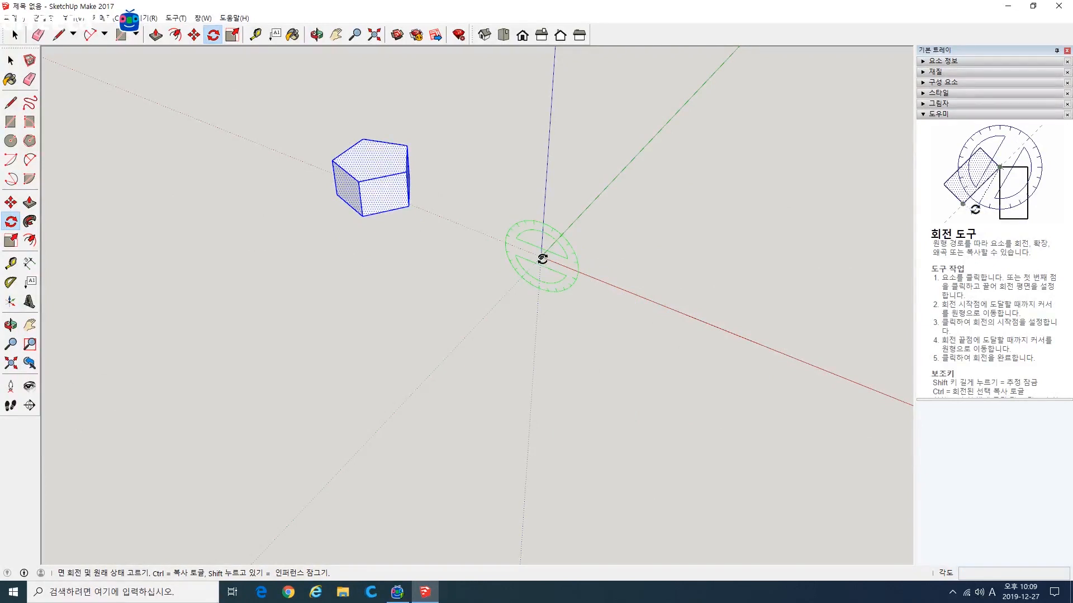
left_click(588, 207)
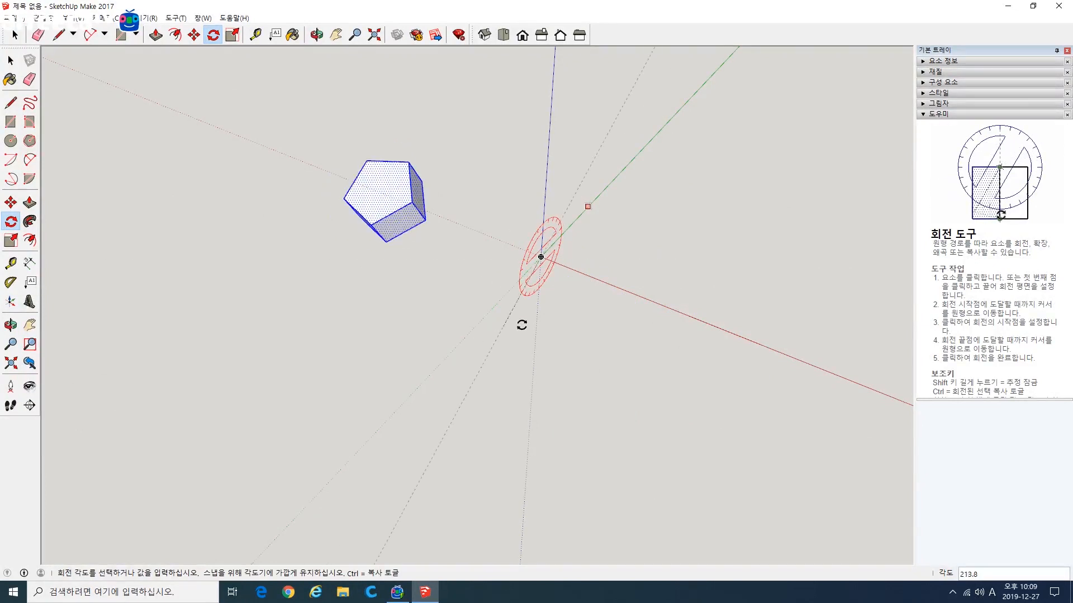
key("Escape")
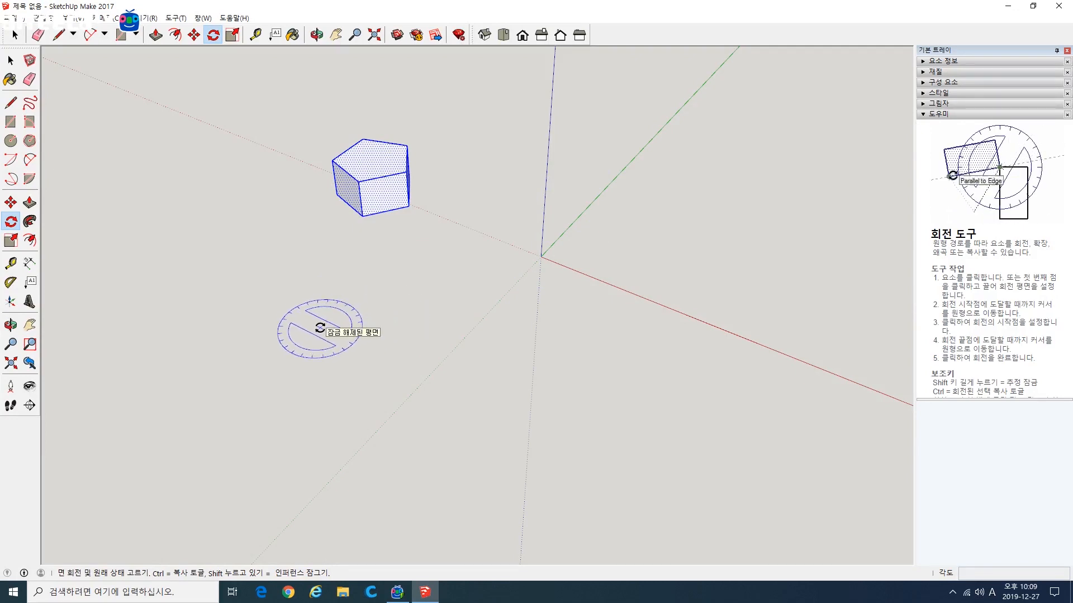
Step: Try rotating the block in the horizontal plane about a free point away from the origin, and cancel it
left_click_drag(320, 328, 319, 377)
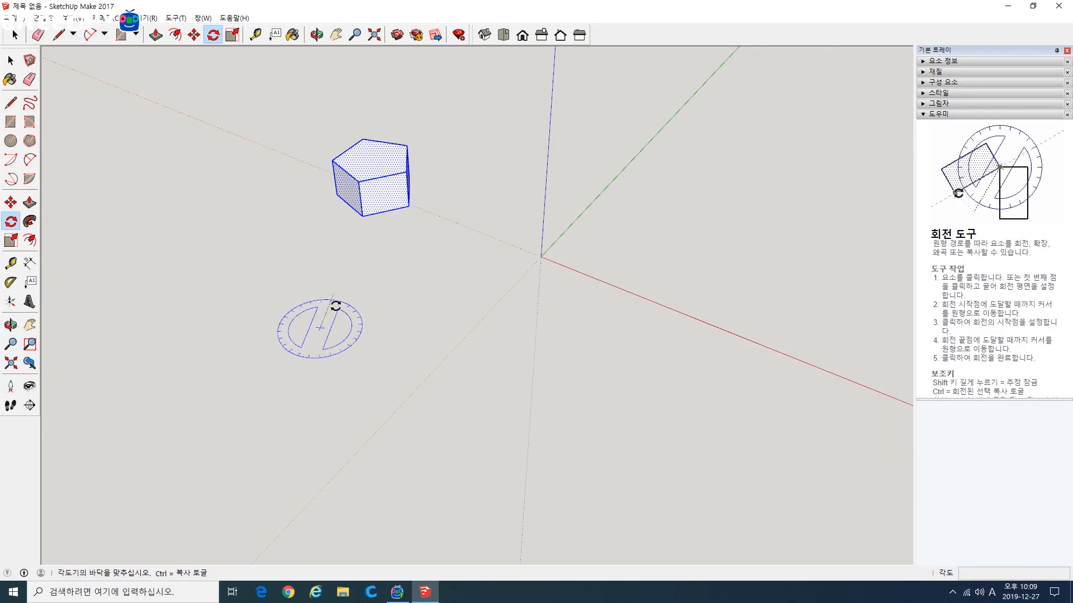
left_click(423, 266)
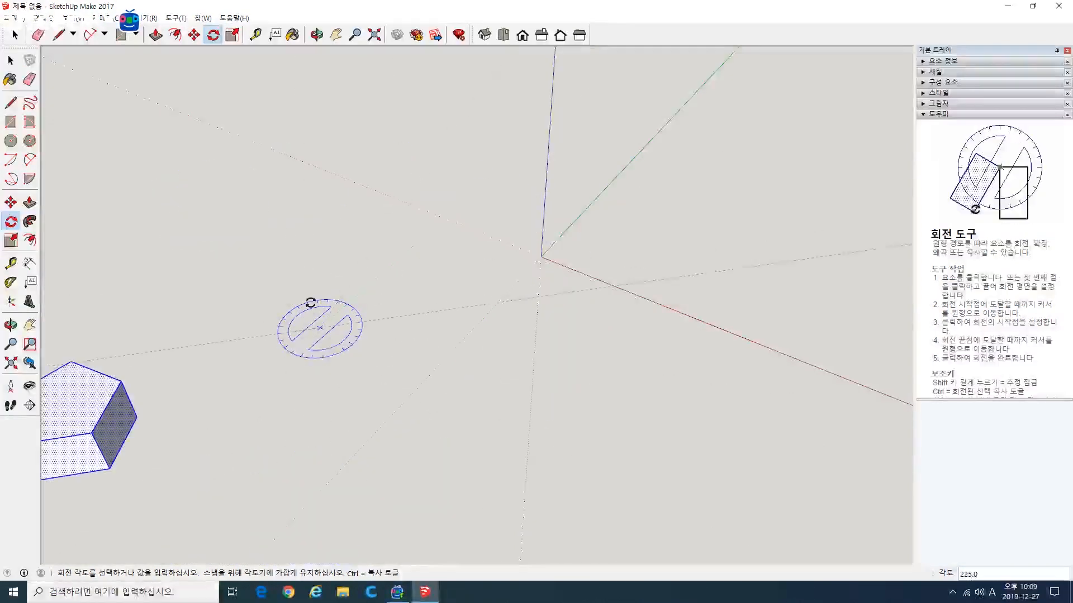
key("Escape")
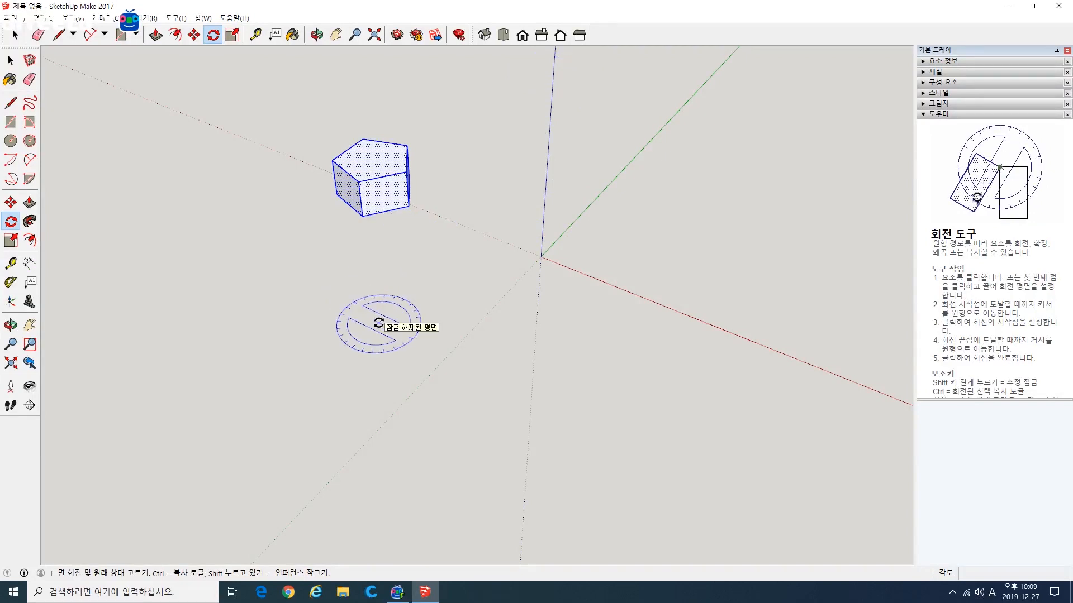
Step: Lock the rotation plane perpendicular to the red axis, and leave the Rotate tool for the Select tool
key("Right")
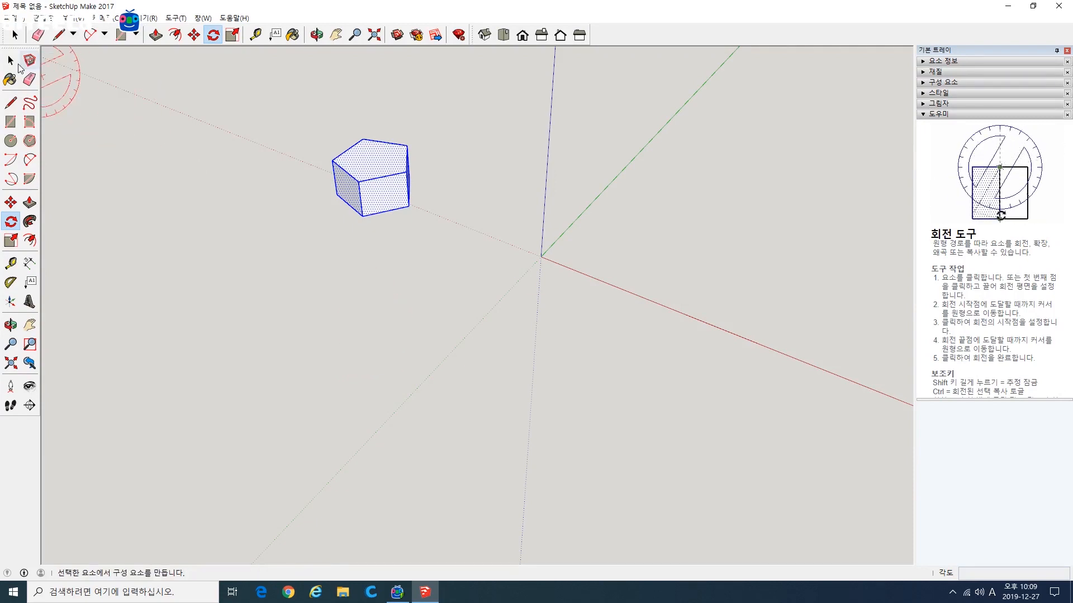
left_click(192, 117)
key("space")
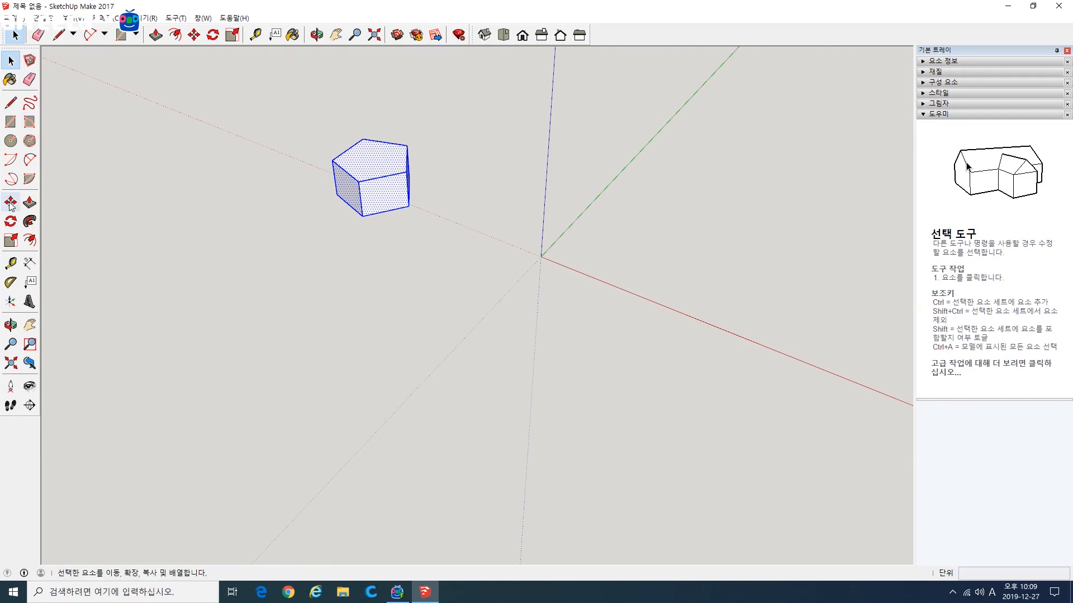